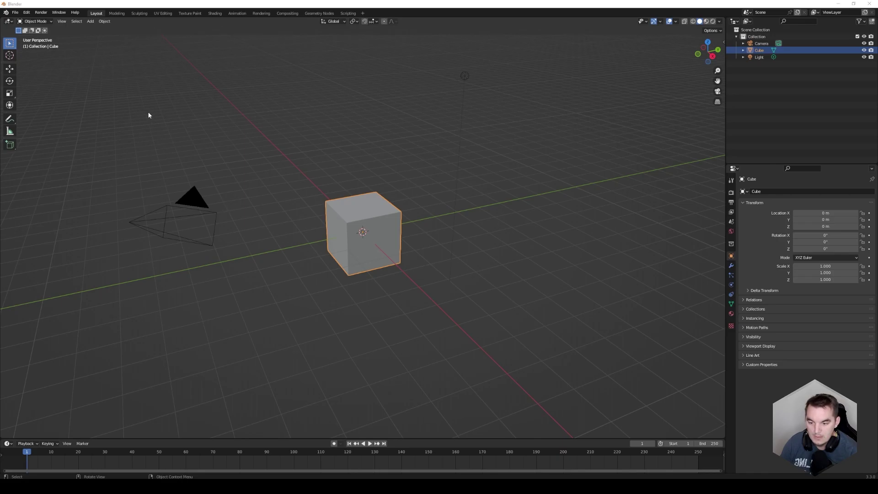
- Apply the Graphite theme preset in Preferences > Themes, then minimize and restore the Preferences window
{"action": "left_click", "coordinate": [27, 12]}
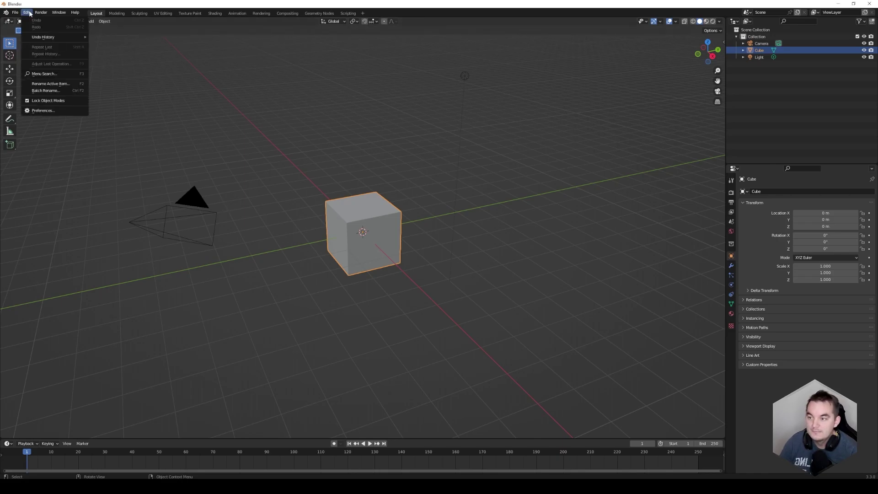
{"action": "left_click", "coordinate": [41, 113]}
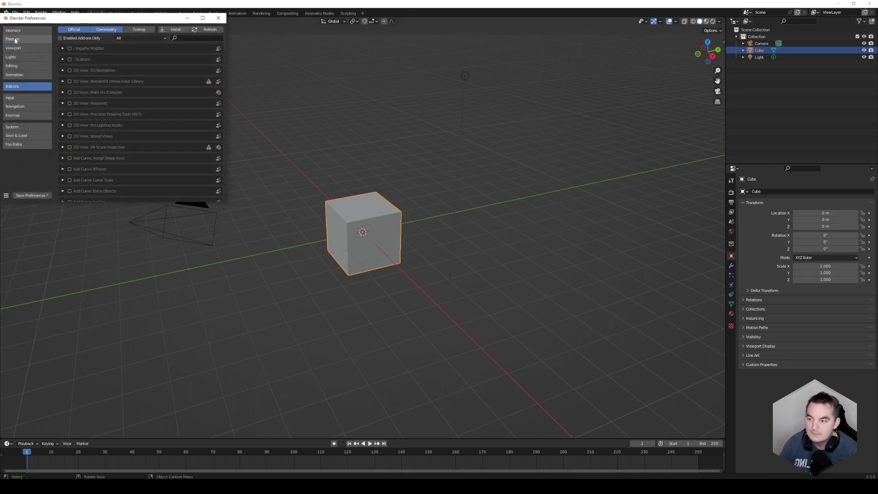
{"action": "left_click", "coordinate": [16, 39]}
{"action": "left_click", "coordinate": [112, 29]}
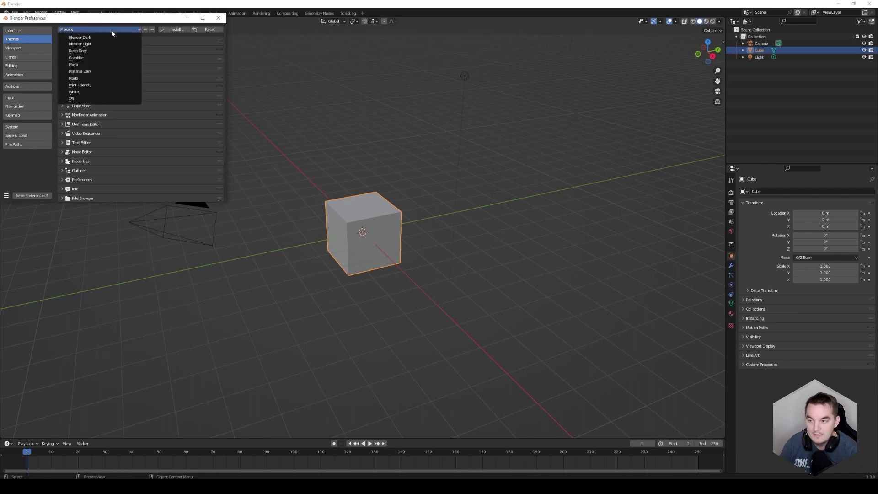
{"action": "left_click", "coordinate": [90, 58]}
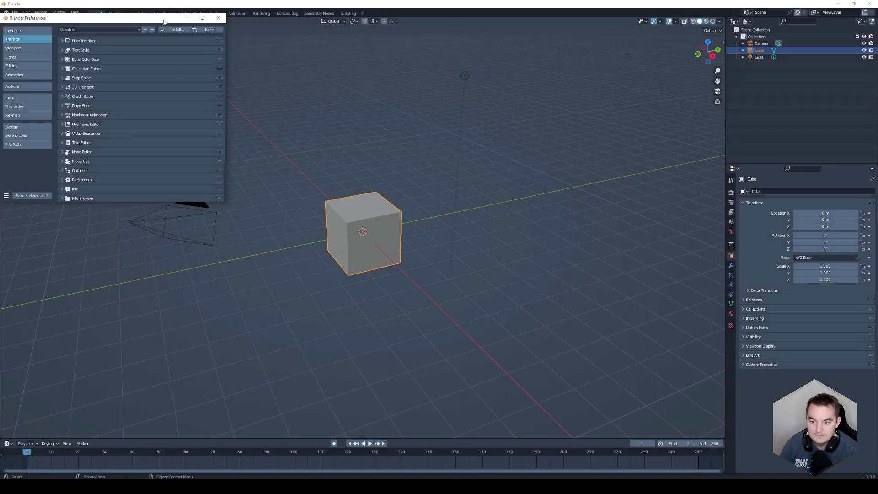
{"action": "left_click", "coordinate": [187, 17]}
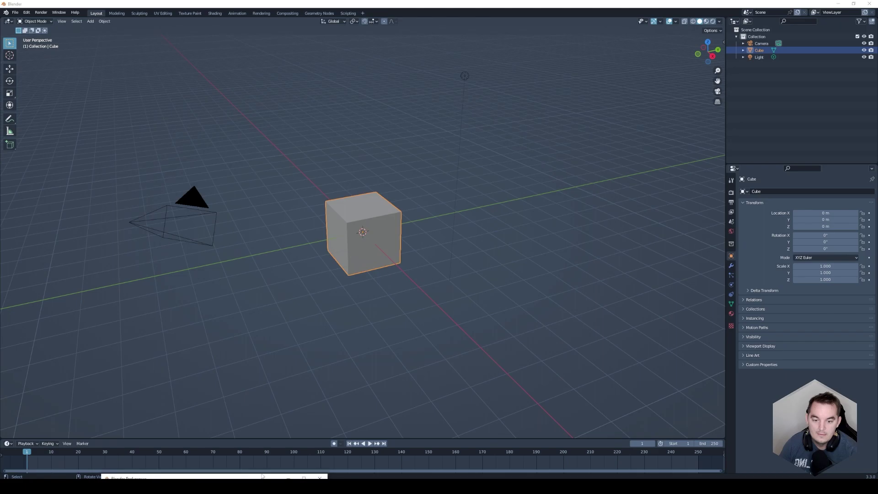
{"action": "left_click", "coordinate": [217, 487]}
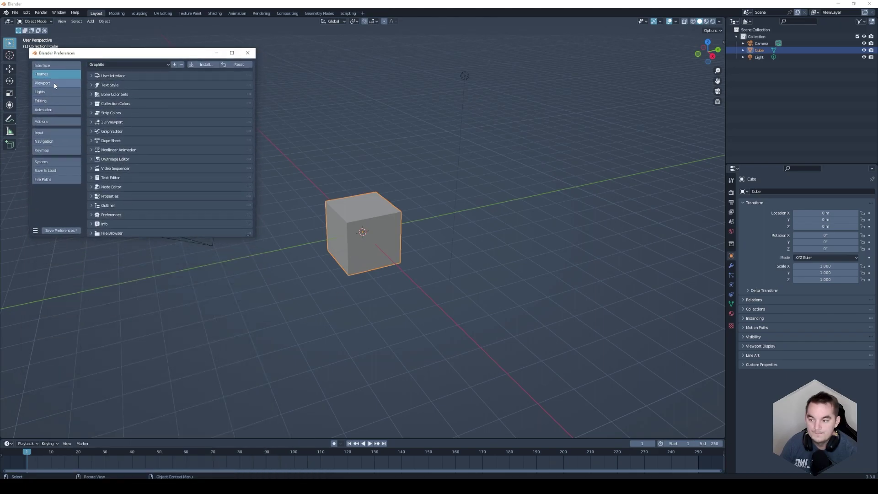
- Switch Preferences from Navigation to the Keymap section and scroll down to the editor categories
{"action": "left_click", "coordinate": [53, 140]}
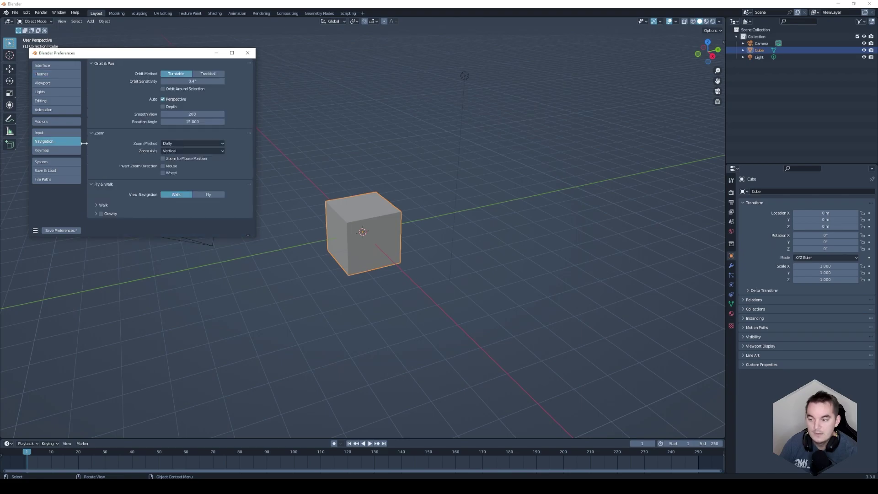
{"action": "left_click", "coordinate": [60, 151]}
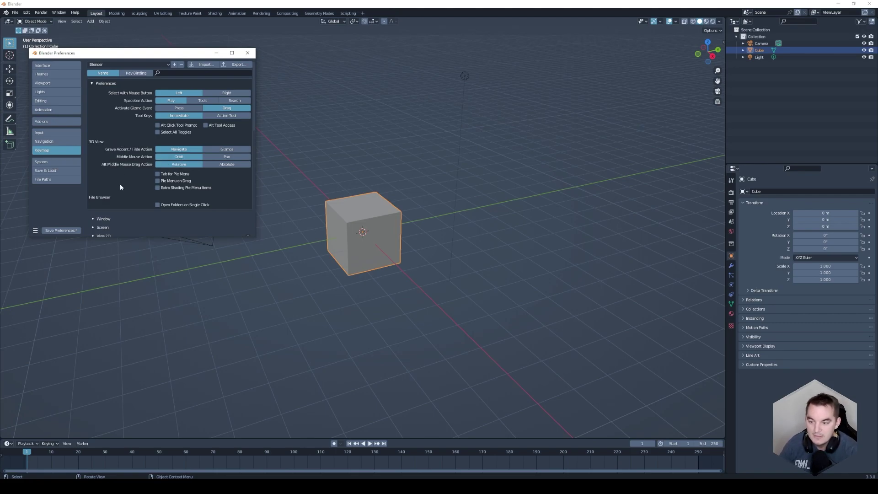
{"action": "scroll", "coordinate": [120, 187], "scroll_direction": "down", "scroll_amount": 3}
{"action": "scroll", "coordinate": [130, 205], "scroll_direction": "down", "scroll_amount": 2}
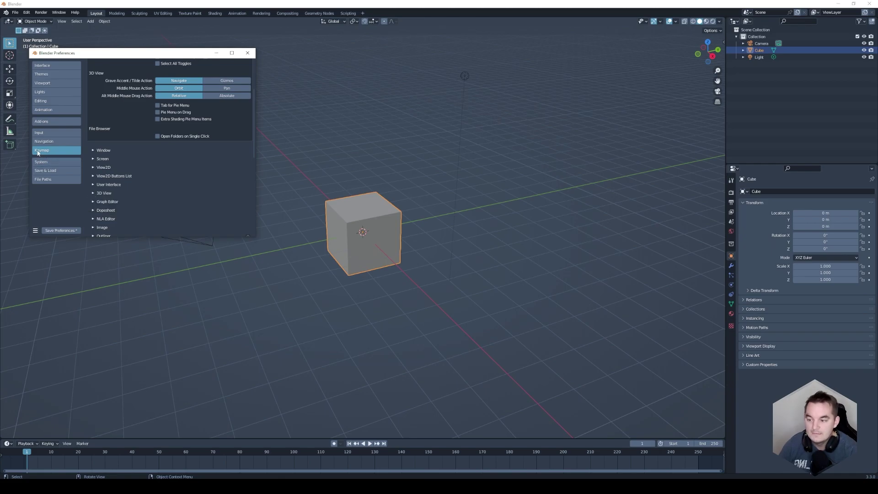
- Expand 3D View (Global) and rebind both Pan View entries to Middle Mouse
{"action": "left_click", "coordinate": [93, 192]}
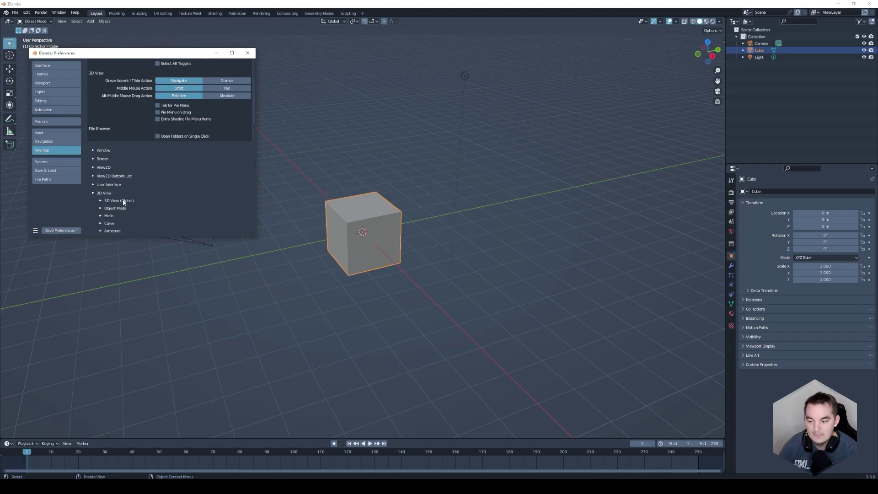
{"action": "left_click", "coordinate": [100, 200]}
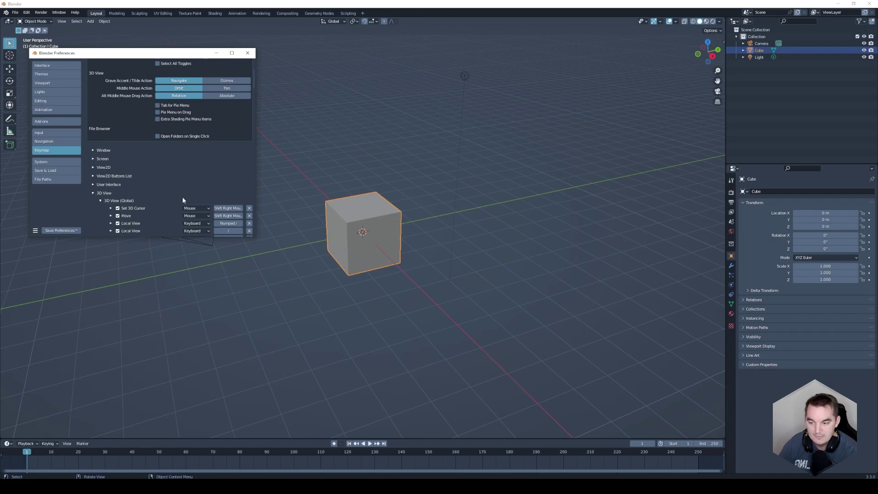
{"action": "scroll", "coordinate": [173, 179], "scroll_direction": "down", "scroll_amount": 3}
{"action": "scroll", "coordinate": [172, 178], "scroll_direction": "down", "scroll_amount": 3}
{"action": "scroll", "coordinate": [175, 180], "scroll_direction": "down", "scroll_amount": 2}
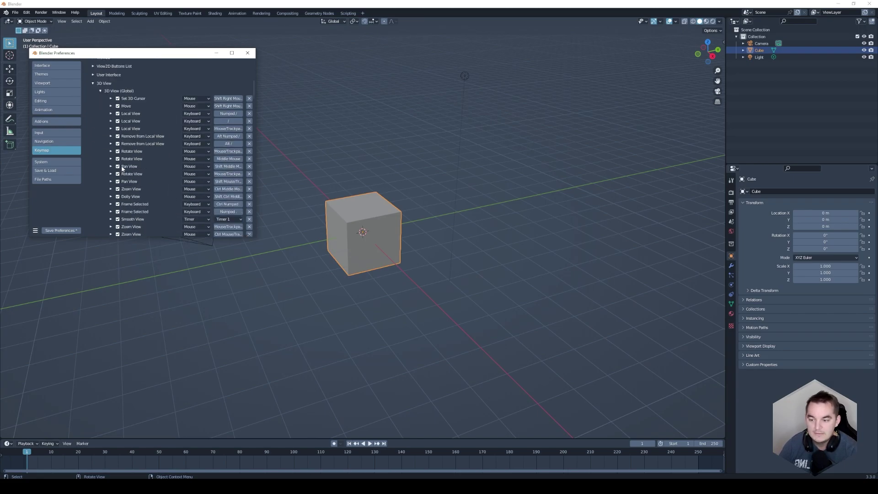
{"action": "left_click", "coordinate": [225, 169]}
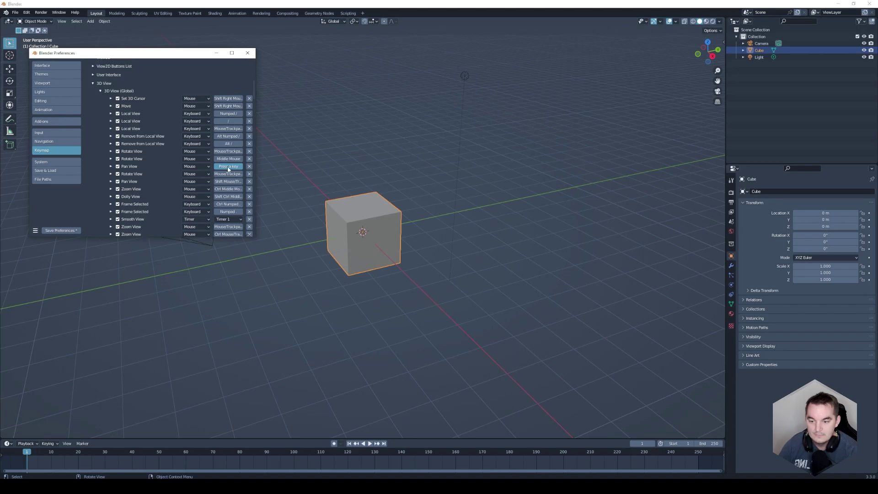
{"action": "middle_click", "coordinate": [228, 169]}
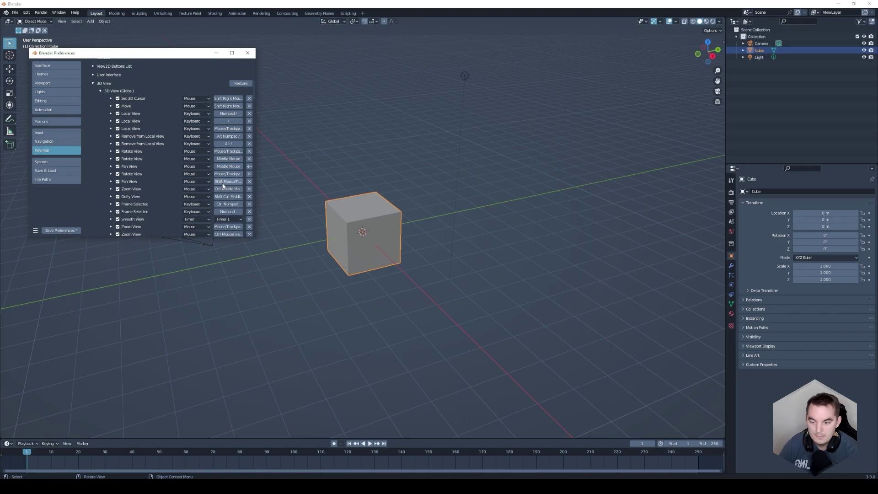
{"action": "left_click", "coordinate": [223, 182]}
{"action": "middle_click", "coordinate": [231, 183]}
- Rebind both Rotate View entries to Alt Middle Mouse and test orbiting in the viewport
{"action": "left_click", "coordinate": [228, 160]}
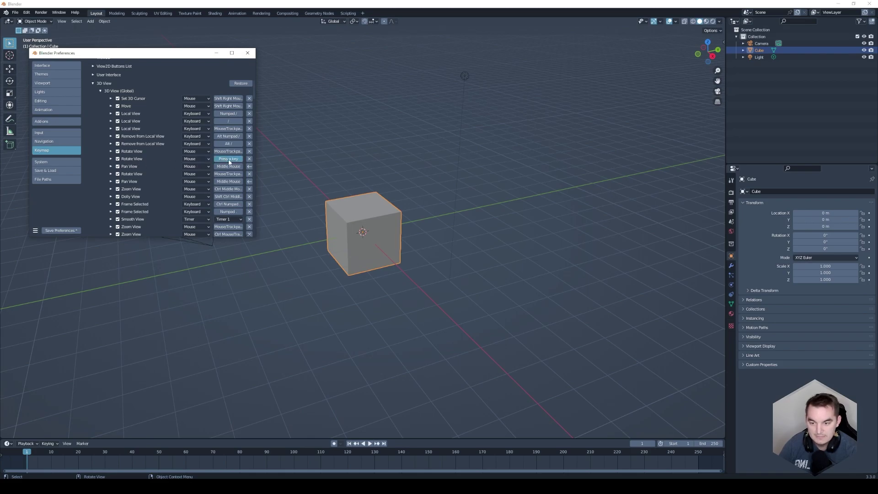
{"action": "middle_click", "coordinate": [227, 160], "text": "alt"}
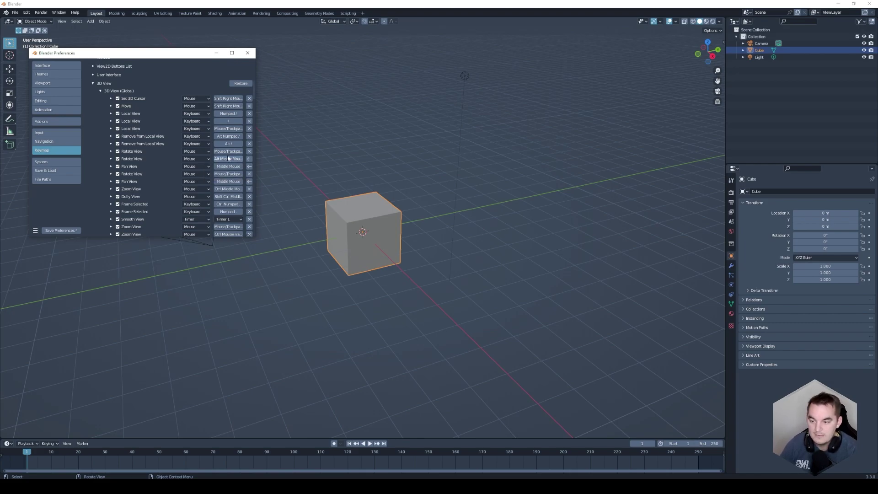
{"action": "left_click", "coordinate": [227, 174]}
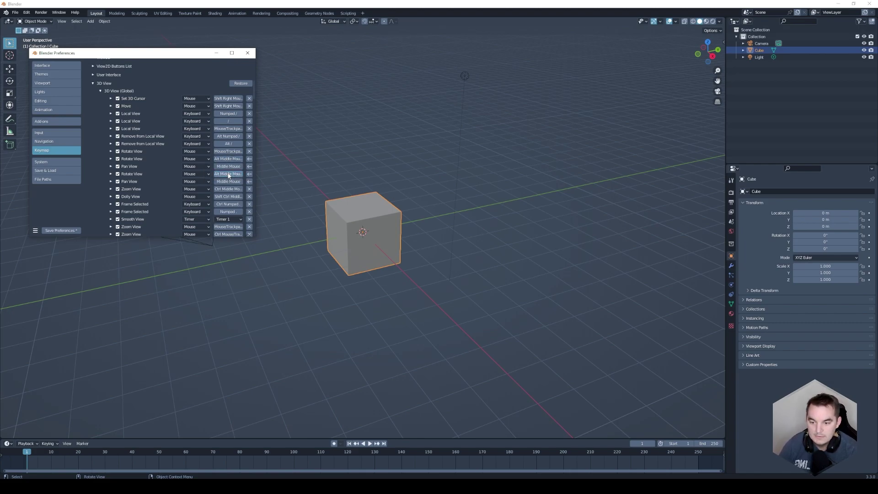
{"action": "middle_click", "coordinate": [227, 174], "text": "alt"}
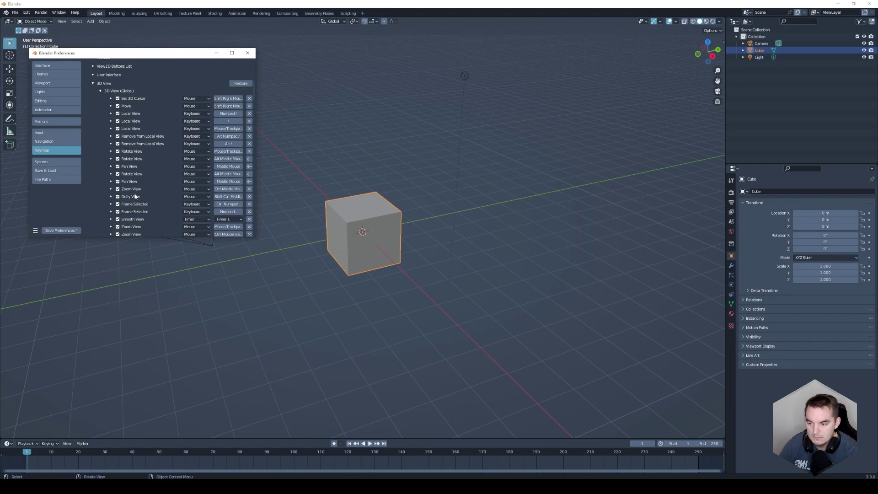
{"action": "scroll", "coordinate": [364, 246], "scroll_direction": "up", "scroll_amount": 1}
{"action": "scroll", "coordinate": [360, 243], "scroll_direction": "down", "scroll_amount": 3}
{"action": "scroll", "coordinate": [361, 237], "scroll_direction": "up", "scroll_amount": 5}
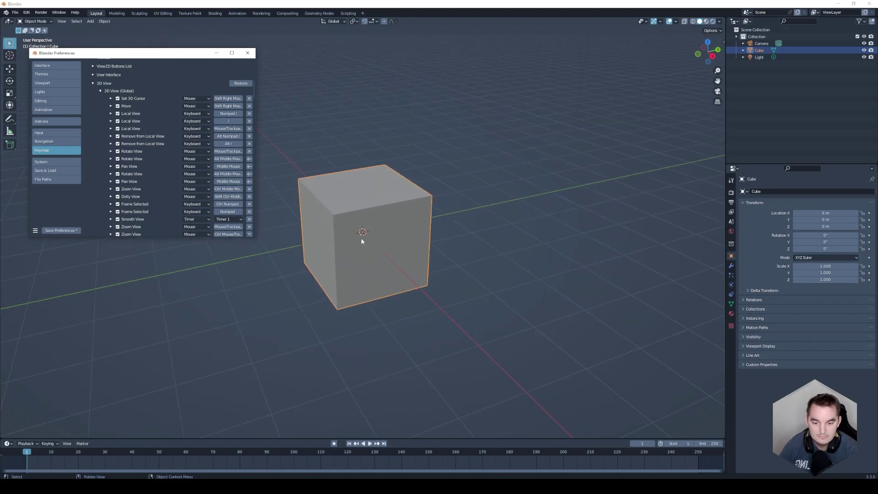
{"action": "scroll", "coordinate": [361, 237], "scroll_direction": "down", "scroll_amount": 2}
{"action": "scroll", "coordinate": [364, 235], "scroll_direction": "down", "scroll_amount": 2}
{"action": "scroll", "coordinate": [294, 221], "scroll_direction": "up", "scroll_amount": 1}
{"action": "mouse_move", "coordinate": [368, 237]}
{"action": "middle_mouse_down", "text": "alt"}
{"action": "mouse_move", "coordinate": [365, 244]}
{"action": "mouse_move", "coordinate": [387, 212]}
{"action": "mouse_move", "coordinate": [343, 224]}
{"action": "mouse_move", "coordinate": [467, 216]}
{"action": "mouse_move", "coordinate": [255, 349]}
{"action": "mouse_move", "coordinate": [392, 133]}
{"action": "mouse_move", "coordinate": [397, 258]}
{"action": "mouse_move", "coordinate": [371, 242]}
{"action": "mouse_move", "coordinate": [385, 239]}
{"action": "mouse_move", "coordinate": [383, 257]}
{"action": "mouse_move", "coordinate": [334, 259]}
{"action": "mouse_move", "coordinate": [350, 221]}
{"action": "mouse_move", "coordinate": [425, 248]}
{"action": "mouse_move", "coordinate": [369, 261]}
{"action": "mouse_move", "coordinate": [386, 240]}
{"action": "middle_mouse_up", "text": "alt"}
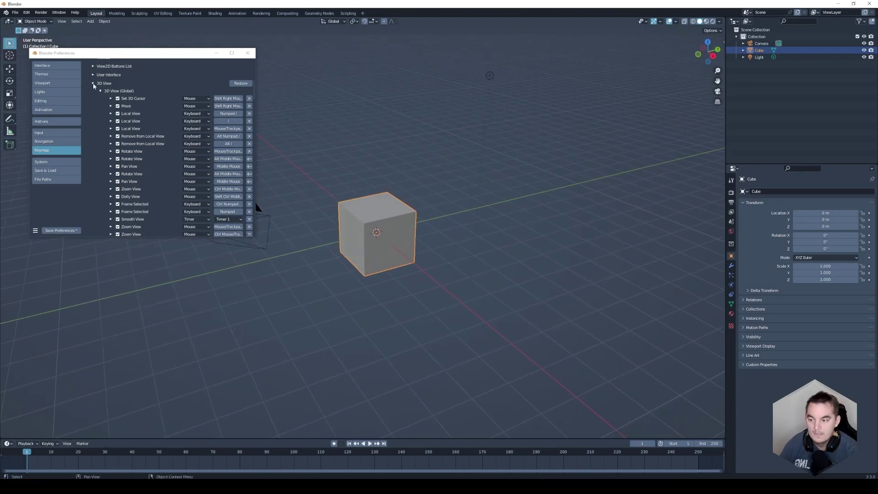
- Enable Orbit Around Selection in Navigation, comparing orbiting the cube with it on and off
{"action": "left_click", "coordinate": [48, 142]}
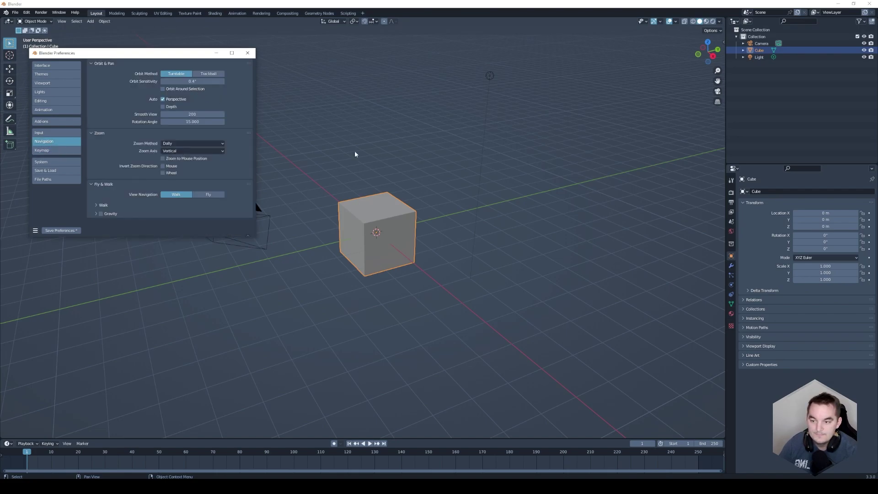
{"action": "mouse_move", "coordinate": [486, 214]}
{"action": "middle_mouse_down", "text": "shift"}
{"action": "mouse_move", "coordinate": [318, 237]}
{"action": "mouse_move", "coordinate": [503, 257]}
{"action": "mouse_move", "coordinate": [445, 283]}
{"action": "mouse_move", "coordinate": [413, 253]}
{"action": "mouse_move", "coordinate": [506, 243]}
{"action": "mouse_move", "coordinate": [487, 227]}
{"action": "mouse_move", "coordinate": [478, 251]}
{"action": "mouse_move", "coordinate": [492, 231]}
{"action": "mouse_move", "coordinate": [467, 247]}
{"action": "middle_mouse_up", "text": "shift"}
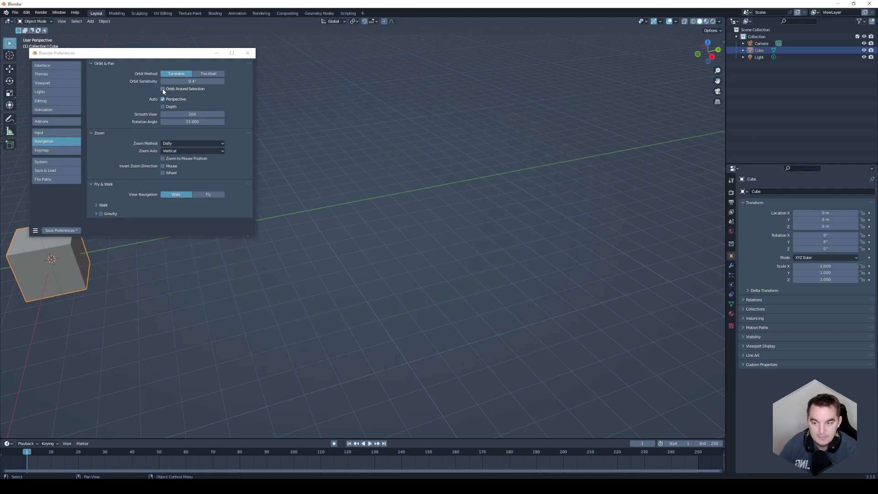
{"action": "left_click", "coordinate": [163, 89]}
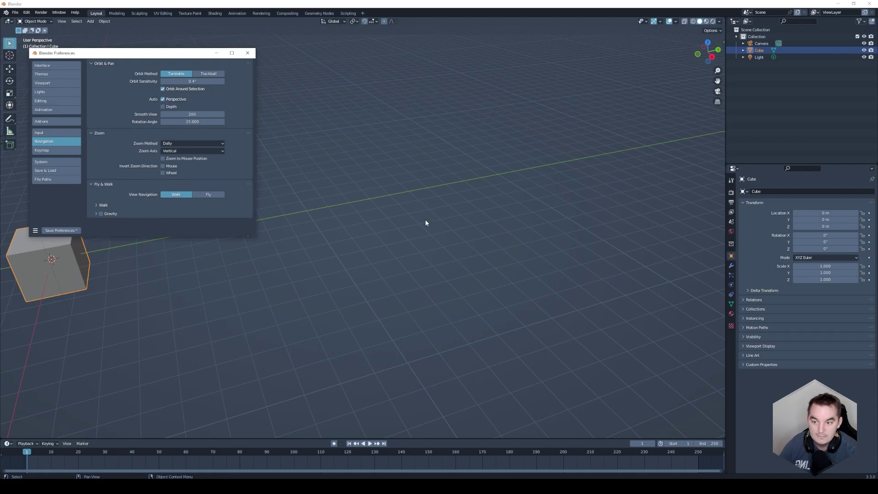
{"action": "mouse_move", "coordinate": [421, 225]}
{"action": "middle_mouse_down"}
{"action": "mouse_move", "coordinate": [435, 229]}
{"action": "mouse_move", "coordinate": [422, 225]}
{"action": "middle_mouse_up"}
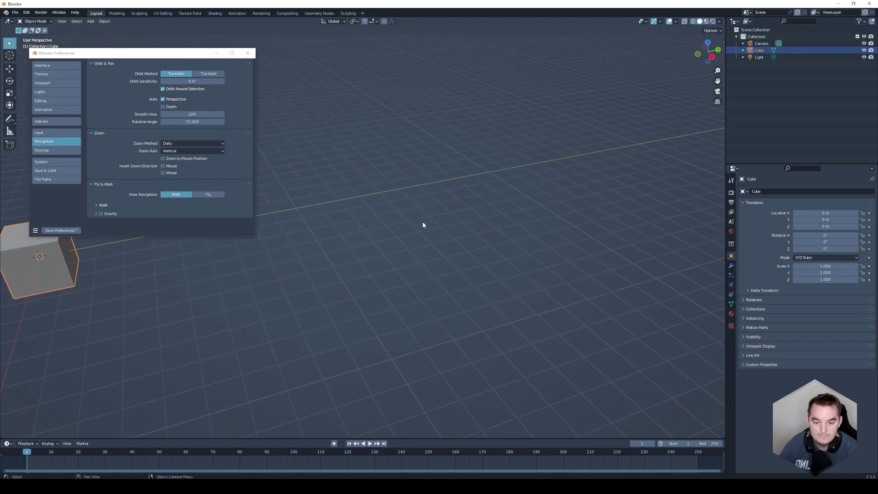
{"action": "mouse_move", "coordinate": [113, 268]}
{"action": "middle_mouse_down"}
{"action": "mouse_move", "coordinate": [319, 268]}
{"action": "mouse_move", "coordinate": [267, 269]}
{"action": "mouse_move", "coordinate": [286, 270]}
{"action": "mouse_move", "coordinate": [275, 273]}
{"action": "mouse_move", "coordinate": [228, 195]}
{"action": "middle_mouse_up"}
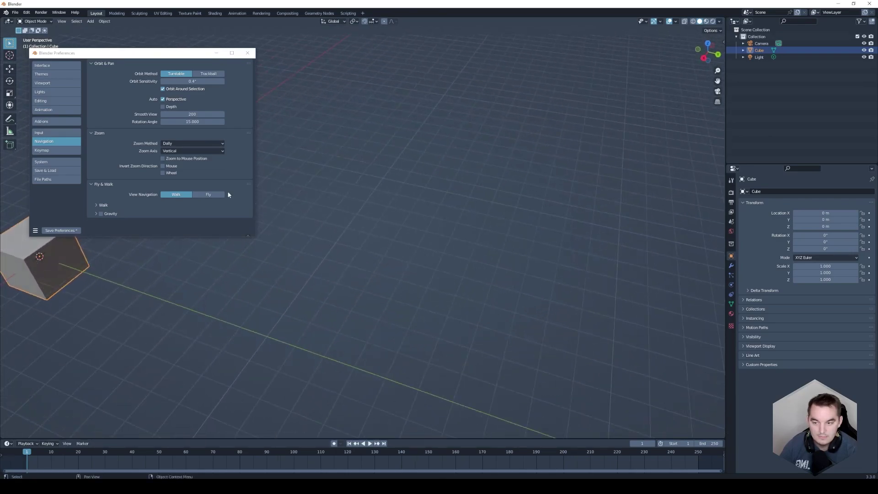
{"action": "left_click", "coordinate": [163, 89]}
{"action": "mouse_move", "coordinate": [402, 275]}
{"action": "middle_mouse_down"}
{"action": "mouse_move", "coordinate": [366, 304]}
{"action": "mouse_move", "coordinate": [431, 298]}
{"action": "mouse_move", "coordinate": [378, 296]}
{"action": "mouse_move", "coordinate": [421, 297]}
{"action": "mouse_move", "coordinate": [413, 290]}
{"action": "middle_mouse_up"}
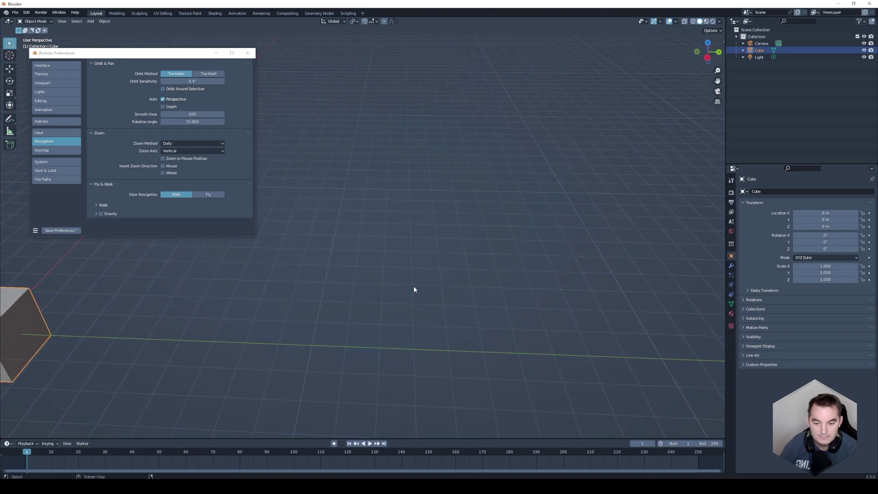
{"action": "left_click", "coordinate": [163, 89]}
{"action": "mouse_move", "coordinate": [256, 246]}
{"action": "middle_mouse_down"}
{"action": "mouse_move", "coordinate": [264, 257]}
{"action": "mouse_move", "coordinate": [506, 185]}
{"action": "mouse_move", "coordinate": [357, 227]}
{"action": "mouse_move", "coordinate": [414, 196]}
{"action": "mouse_move", "coordinate": [355, 224]}
{"action": "mouse_move", "coordinate": [384, 225]}
{"action": "middle_mouse_up"}
- Put the cube in Edit Mode, deselect all, and zoom in to orbit around it
{"action": "key", "text": "Tab"}
{"action": "key", "text": "alt+a"}
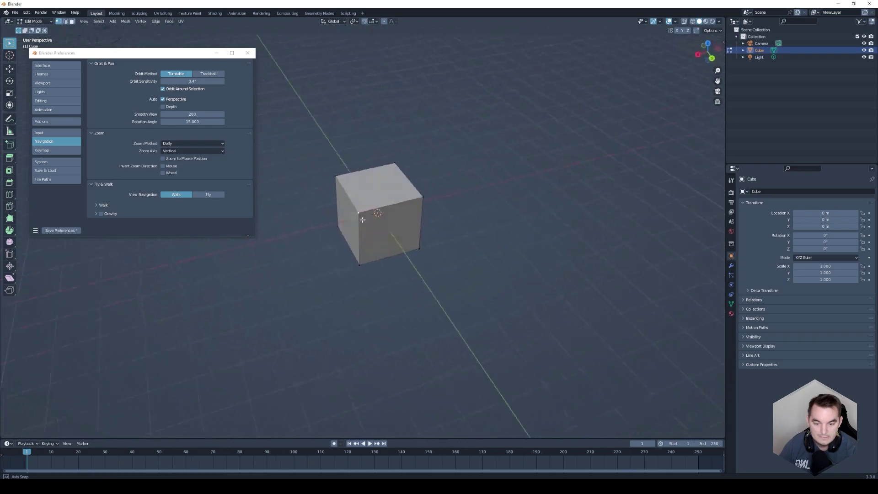
{"action": "scroll", "coordinate": [384, 225], "scroll_direction": "up", "scroll_amount": 4}
{"action": "scroll", "coordinate": [341, 215], "scroll_direction": "up", "scroll_amount": 3}
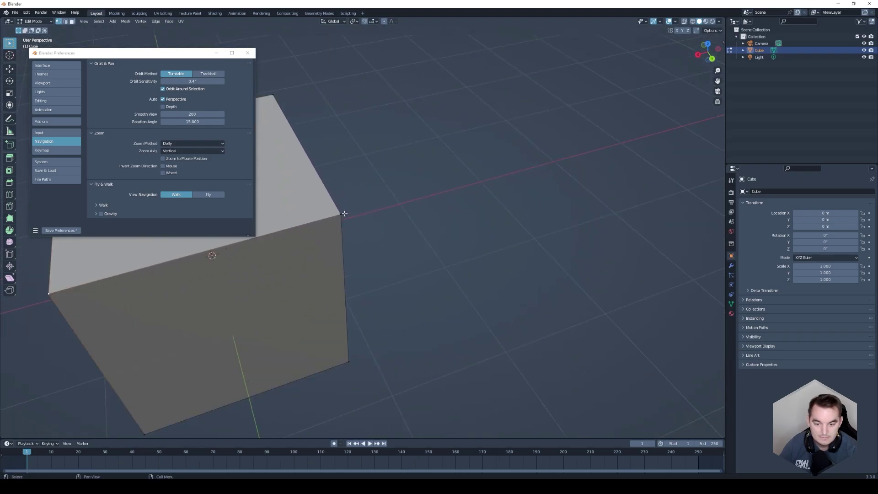
{"action": "mouse_move", "coordinate": [341, 214]}
{"action": "middle_mouse_down"}
{"action": "mouse_move", "coordinate": [268, 251]}
{"action": "mouse_move", "coordinate": [334, 255]}
{"action": "mouse_move", "coordinate": [347, 270]}
{"action": "mouse_move", "coordinate": [336, 213]}
{"action": "mouse_move", "coordinate": [348, 228]}
{"action": "mouse_move", "coordinate": [275, 215]}
{"action": "mouse_move", "coordinate": [306, 202]}
{"action": "middle_mouse_up"}
- Turn off Orbit Around Selection, return to Object Mode, and delete the default cube
{"action": "left_click", "coordinate": [164, 89]}
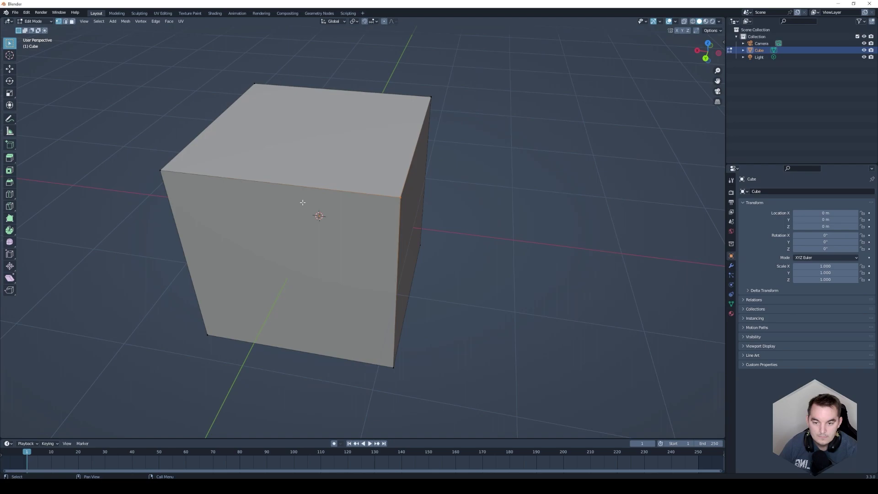
{"action": "scroll", "coordinate": [376, 166], "scroll_direction": "down", "scroll_amount": 5}
{"action": "scroll", "coordinate": [375, 167], "scroll_direction": "down", "scroll_amount": 3}
{"action": "mouse_move", "coordinate": [376, 167]}
{"action": "middle_mouse_down"}
{"action": "mouse_move", "coordinate": [364, 203]}
{"action": "mouse_move", "coordinate": [314, 207]}
{"action": "mouse_move", "coordinate": [350, 220]}
{"action": "middle_mouse_up"}
{"action": "key", "text": "Tab"}
{"action": "key", "text": "Delete"}
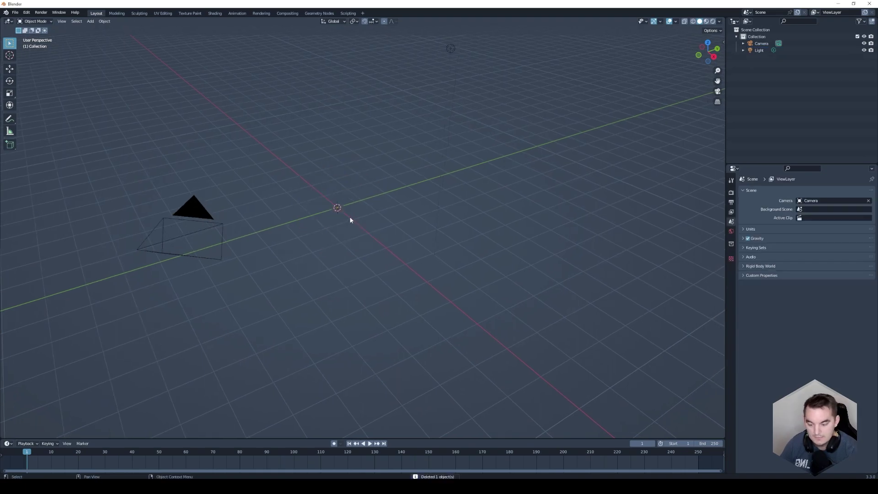
- Add a plane at the origin and turn on snapping to vertices
{"action": "key", "text": "shift+a"}
{"action": "left_click", "coordinate": [371, 214]}
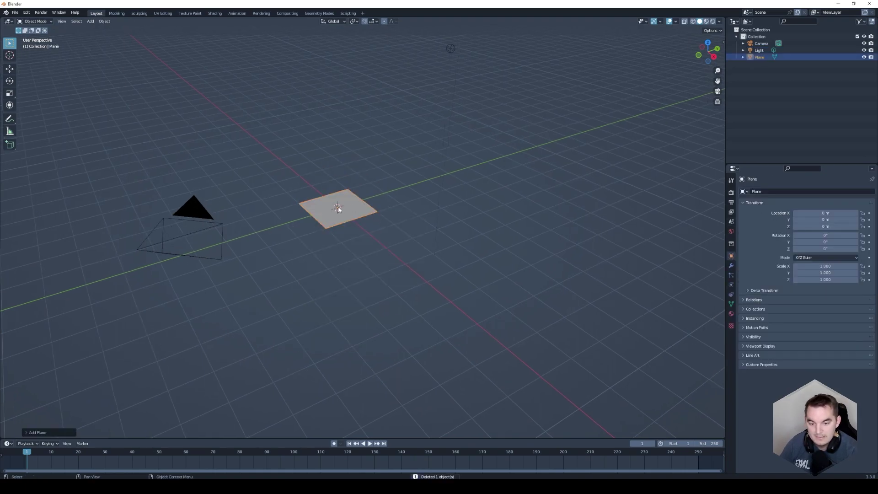
{"action": "scroll", "coordinate": [338, 209], "scroll_direction": "up", "scroll_amount": 3}
{"action": "scroll", "coordinate": [338, 207], "scroll_direction": "down", "scroll_amount": 3}
{"action": "mouse_move", "coordinate": [337, 207]}
{"action": "middle_mouse_down"}
{"action": "mouse_move", "coordinate": [325, 240]}
{"action": "mouse_move", "coordinate": [351, 251]}
{"action": "mouse_move", "coordinate": [345, 253]}
{"action": "mouse_move", "coordinate": [347, 240]}
{"action": "middle_mouse_up"}
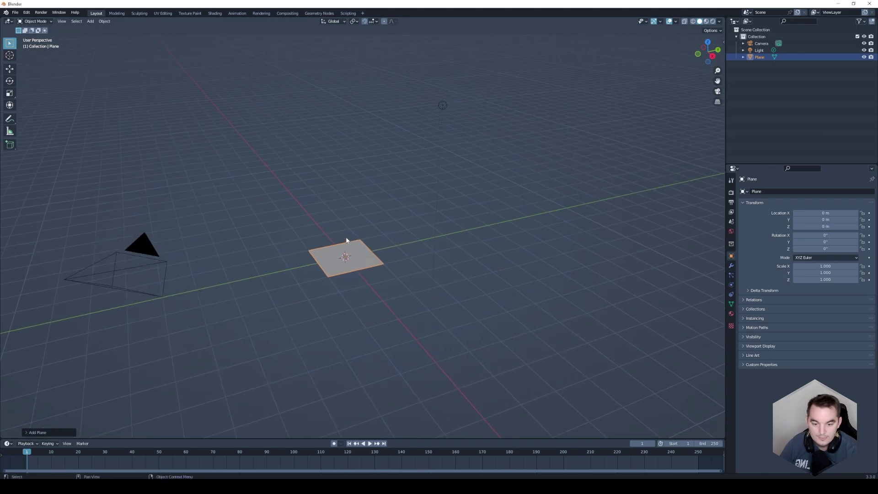
{"action": "left_click", "coordinate": [364, 21]}
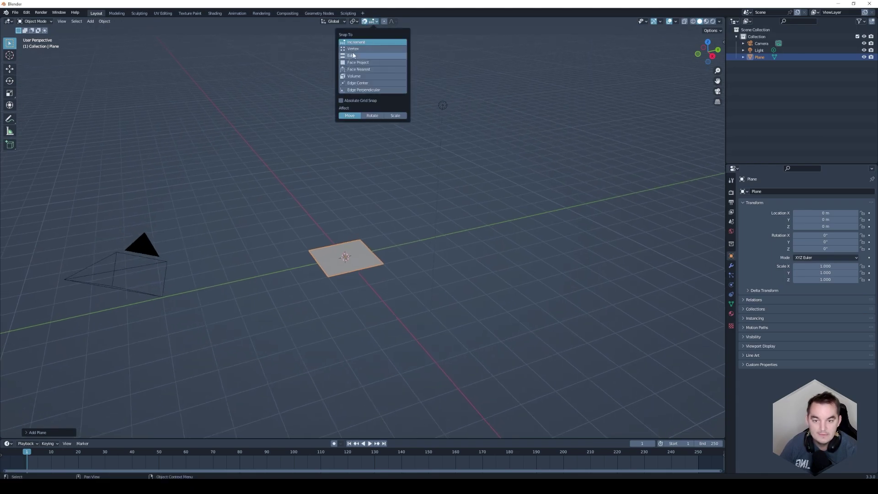
{"action": "left_click", "coordinate": [354, 49]}
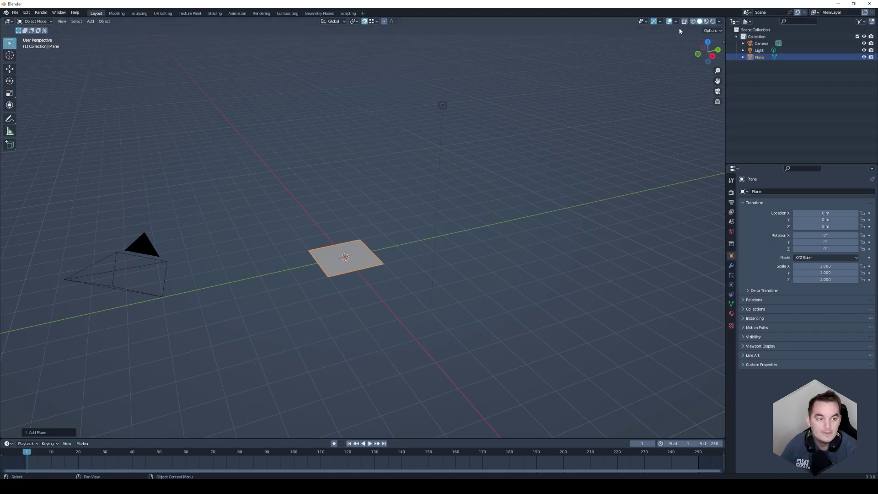
- Add a Suzanne monkey head and raise it along Z to 1.5071 m
{"action": "key", "text": "shift+a"}
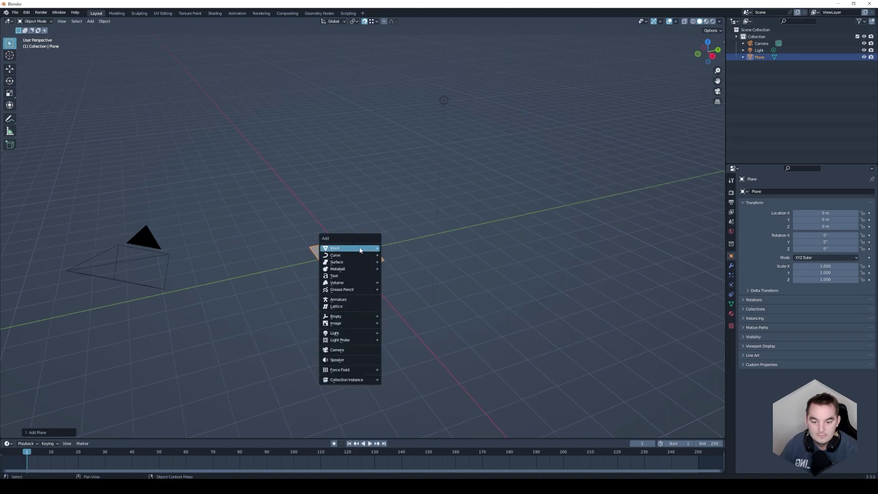
{"action": "left_click", "coordinate": [398, 312]}
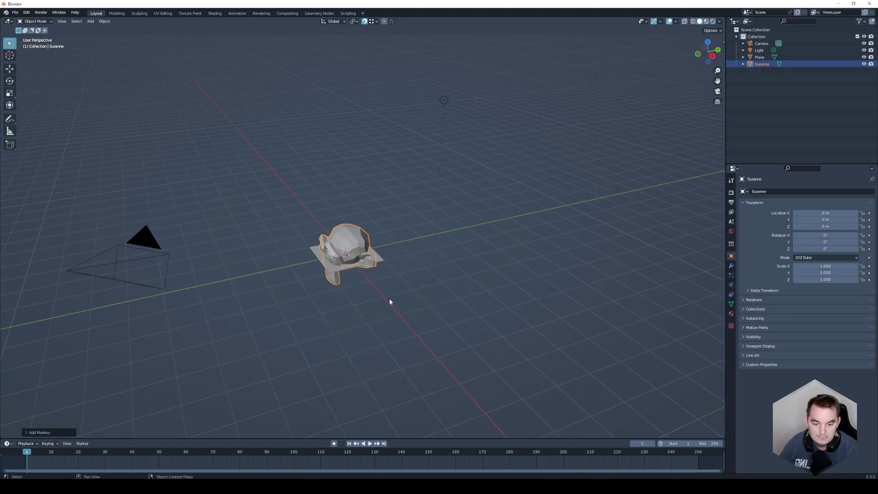
{"action": "scroll", "coordinate": [347, 242], "scroll_direction": "up", "scroll_amount": 3}
{"action": "key", "text": "g"}
{"action": "key", "text": "z"}
{"action": "left_click", "coordinate": [281, 234]}
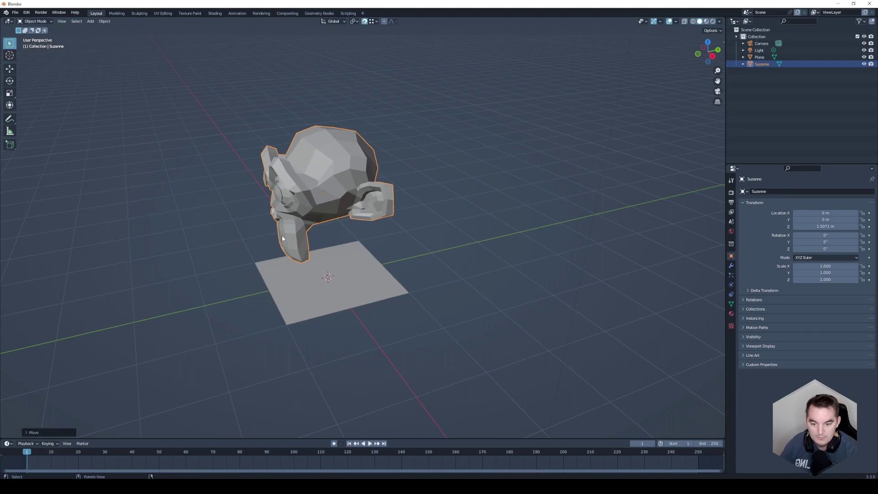
{"action": "mouse_move", "coordinate": [282, 234]}
{"action": "middle_mouse_down"}
{"action": "mouse_move", "coordinate": [309, 237]}
{"action": "mouse_move", "coordinate": [335, 226]}
{"action": "mouse_move", "coordinate": [320, 224]}
{"action": "middle_mouse_up"}
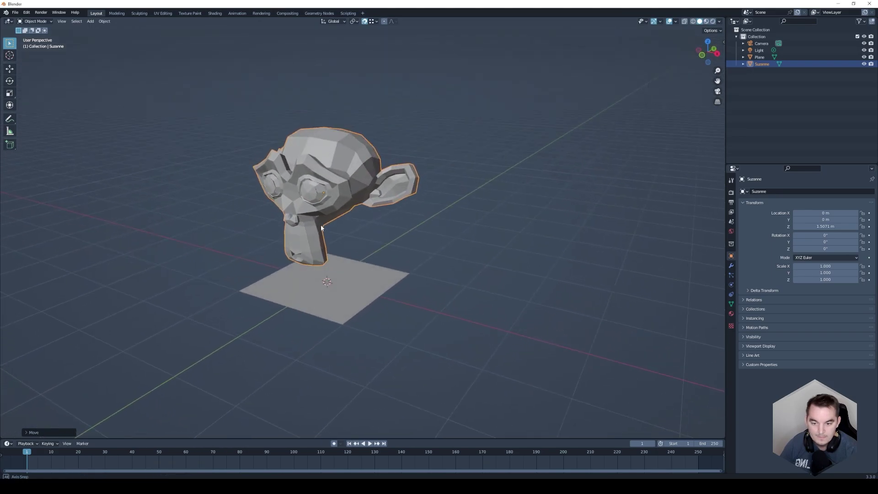
- Turn on the Wireframe overlay to show edges on Suzanne
{"action": "left_click", "coordinate": [676, 21]}
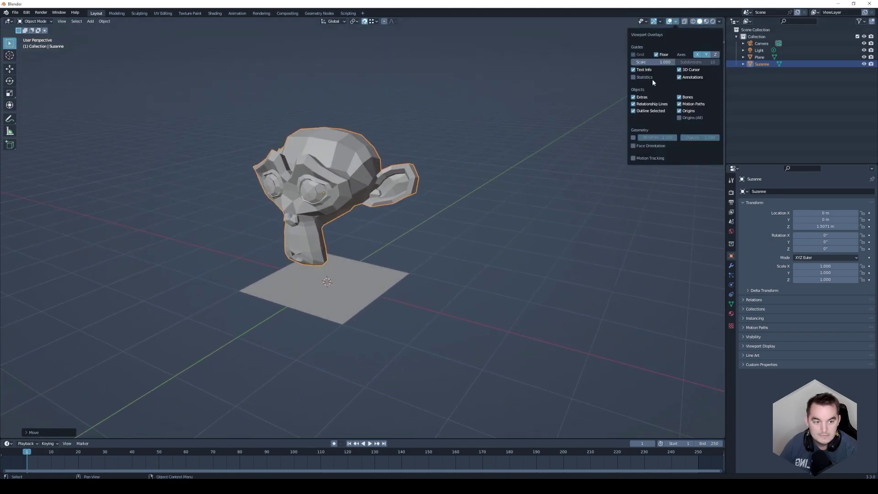
{"action": "left_click", "coordinate": [632, 137]}
{"action": "middle_click_drag", "start_coordinate": [366, 174], "coordinate": [341, 181]}
{"action": "scroll", "coordinate": [338, 169], "scroll_direction": "down", "scroll_amount": 1}
{"action": "scroll", "coordinate": [330, 160], "scroll_direction": "up", "scroll_amount": 3}
{"action": "scroll", "coordinate": [332, 163], "scroll_direction": "down", "scroll_amount": 2}
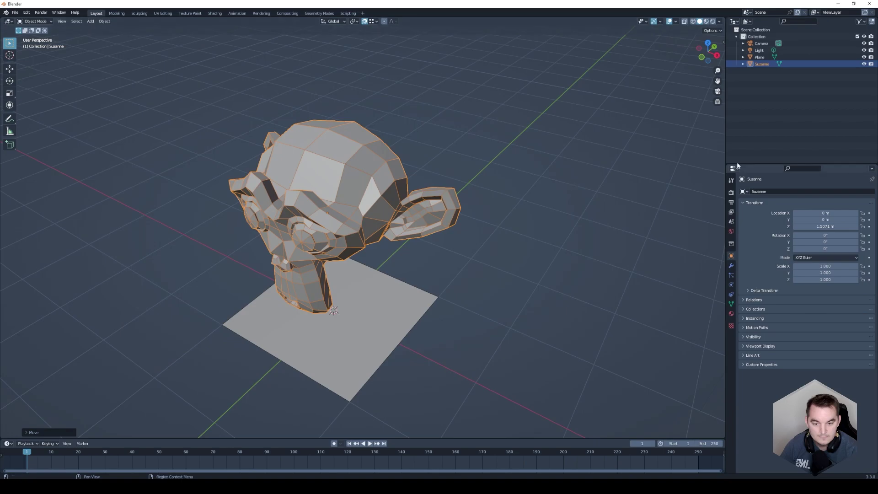
- Switch solid viewport shading to MatCap and show the Render Properties
{"action": "left_click", "coordinate": [719, 21]}
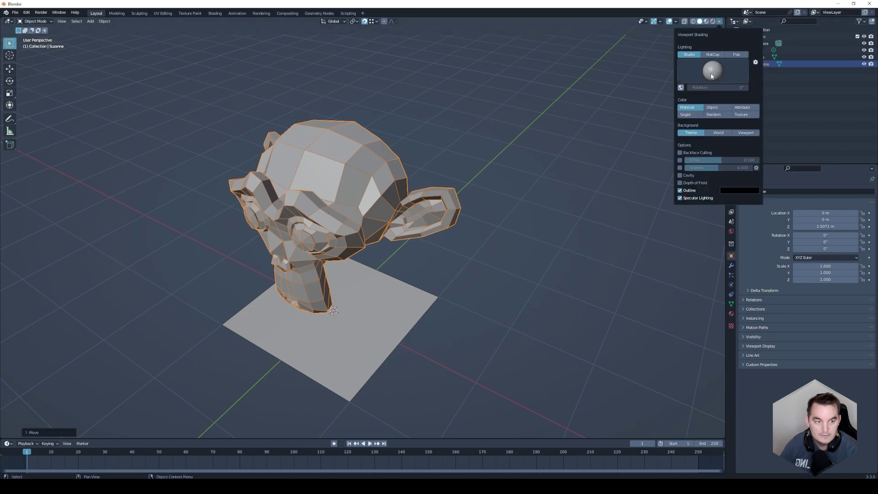
{"action": "left_click", "coordinate": [712, 55]}
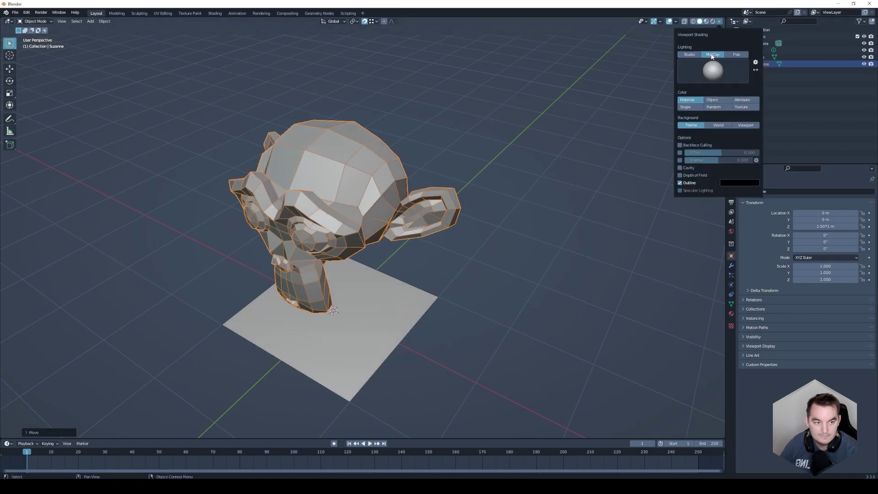
{"action": "mouse_move", "coordinate": [520, 180]}
{"action": "middle_mouse_down"}
{"action": "mouse_move", "coordinate": [549, 166]}
{"action": "mouse_move", "coordinate": [553, 151]}
{"action": "mouse_move", "coordinate": [487, 152]}
{"action": "mouse_move", "coordinate": [506, 170]}
{"action": "mouse_move", "coordinate": [525, 163]}
{"action": "mouse_move", "coordinate": [454, 185]}
{"action": "mouse_move", "coordinate": [329, 248]}
{"action": "middle_mouse_up"}
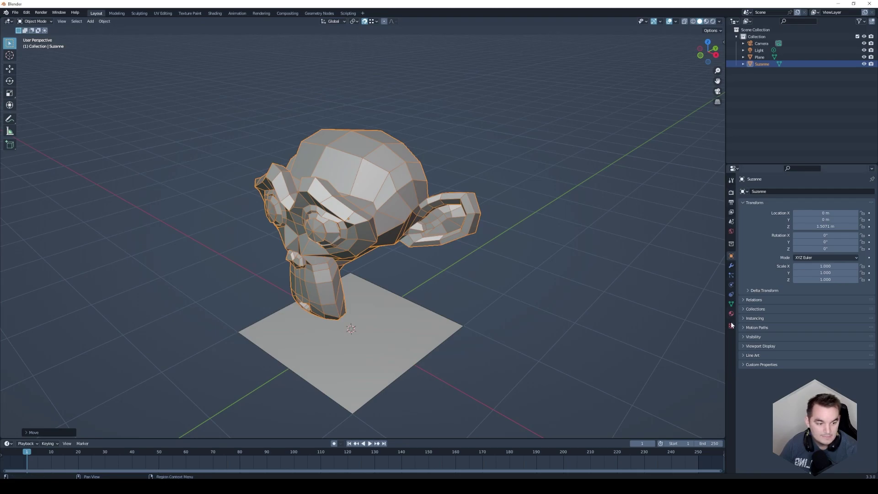
{"action": "left_click", "coordinate": [730, 193]}
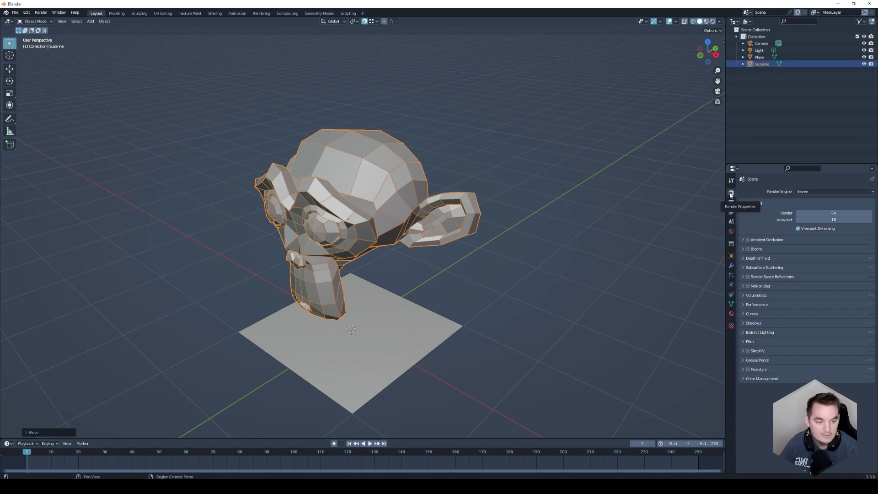
- In Render Properties, choose Cycles as render engine and GPU Compute as device
{"action": "left_click", "coordinate": [809, 192]}
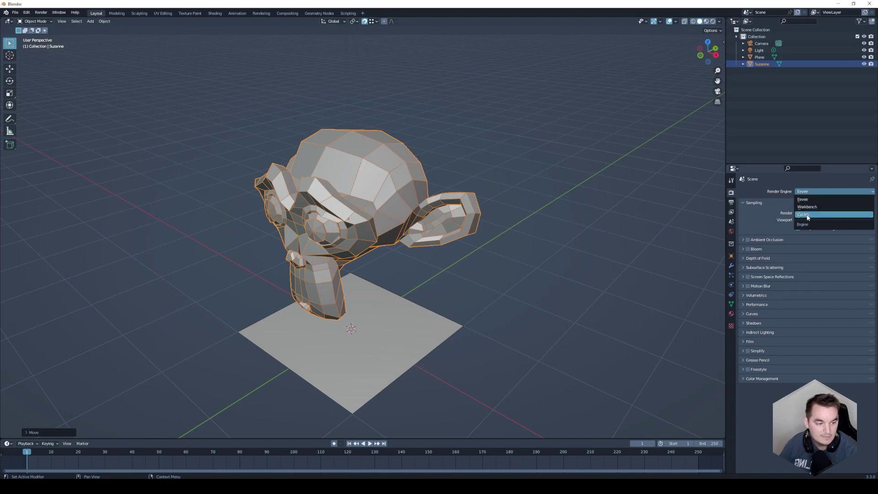
{"action": "left_click", "coordinate": [809, 215]}
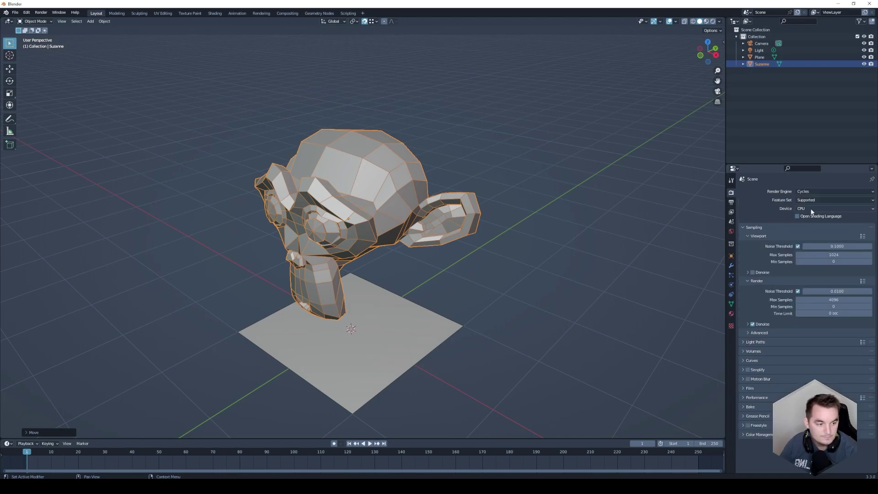
{"action": "left_click", "coordinate": [808, 208]}
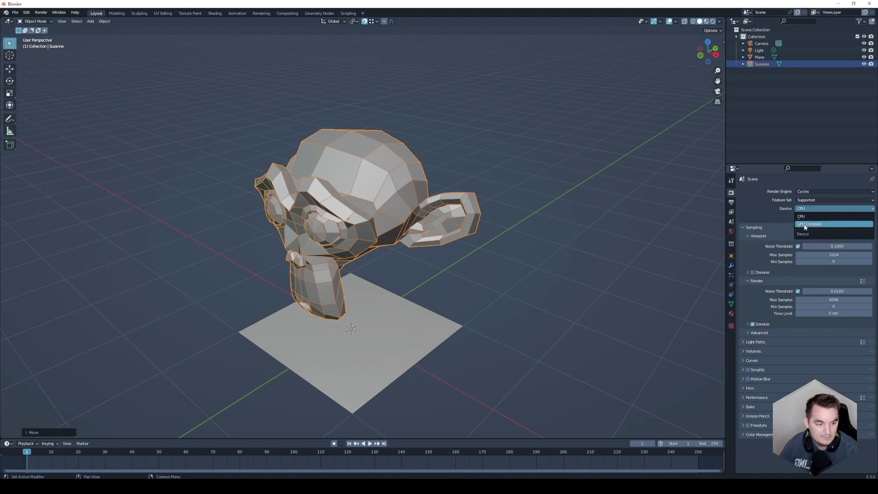
{"action": "left_click", "coordinate": [805, 225]}
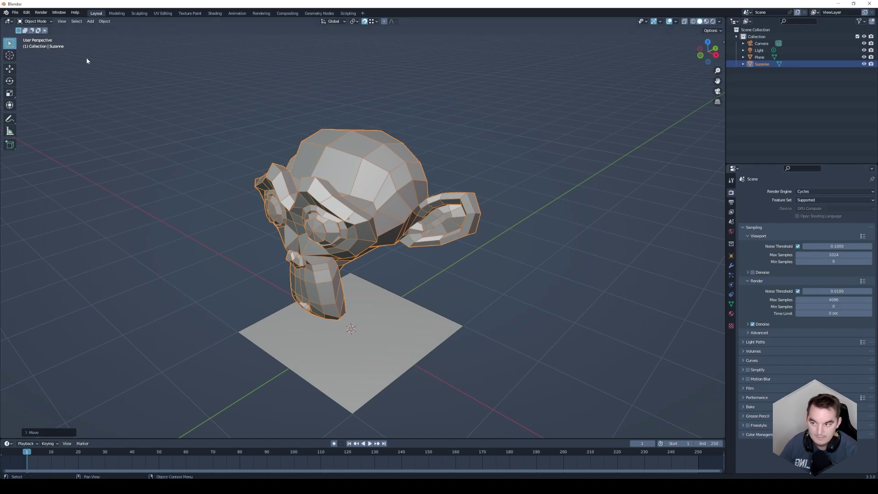
- In System preferences, set Cycles Render Devices to OptiX after briefly trying CUDA
{"action": "left_click", "coordinate": [26, 12]}
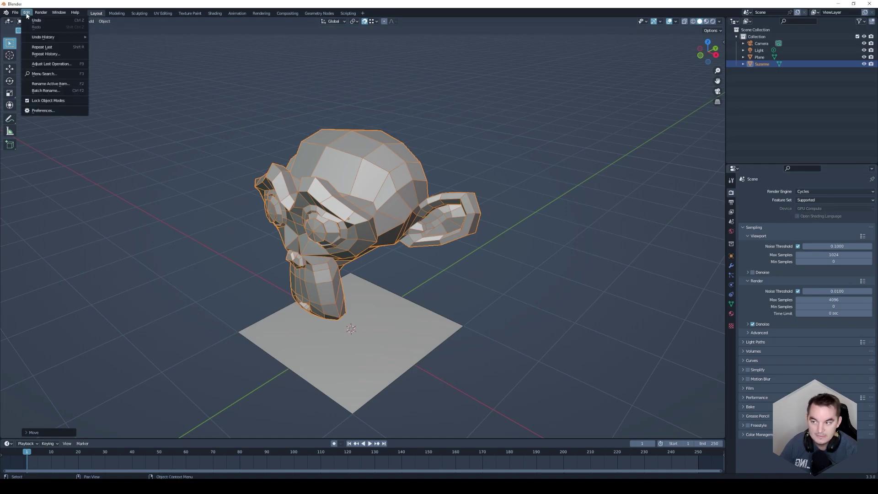
{"action": "left_click", "coordinate": [38, 111]}
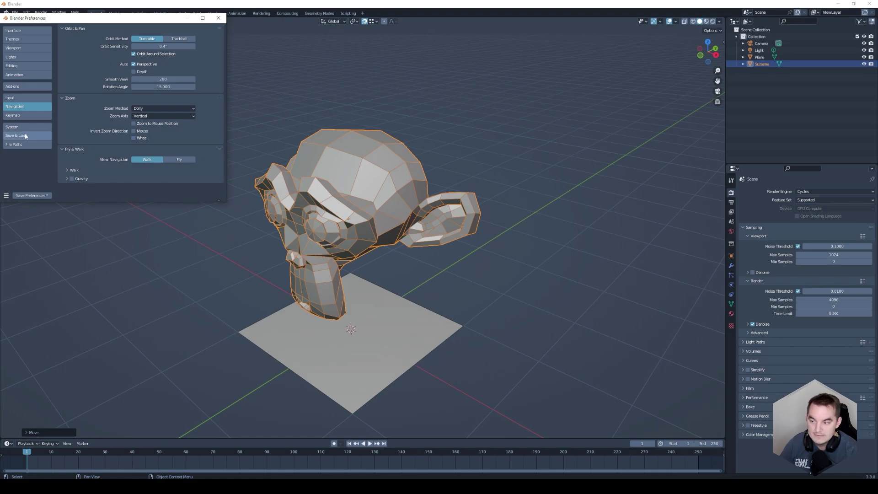
{"action": "left_click", "coordinate": [8, 129]}
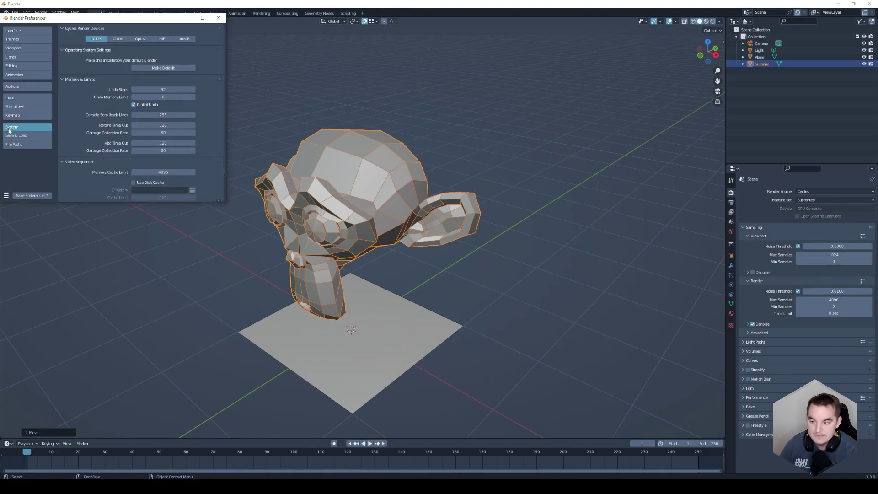
{"action": "left_click", "coordinate": [139, 40]}
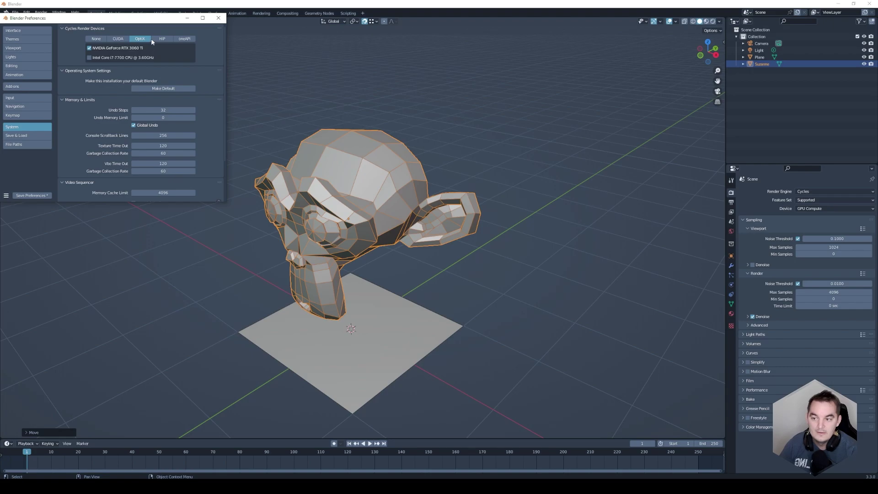
{"action": "left_click", "coordinate": [118, 41]}
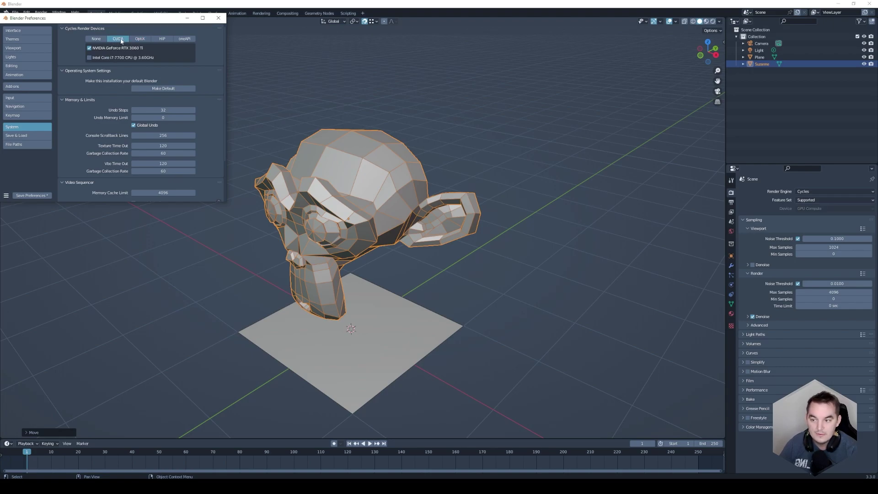
{"action": "left_click", "coordinate": [138, 40]}
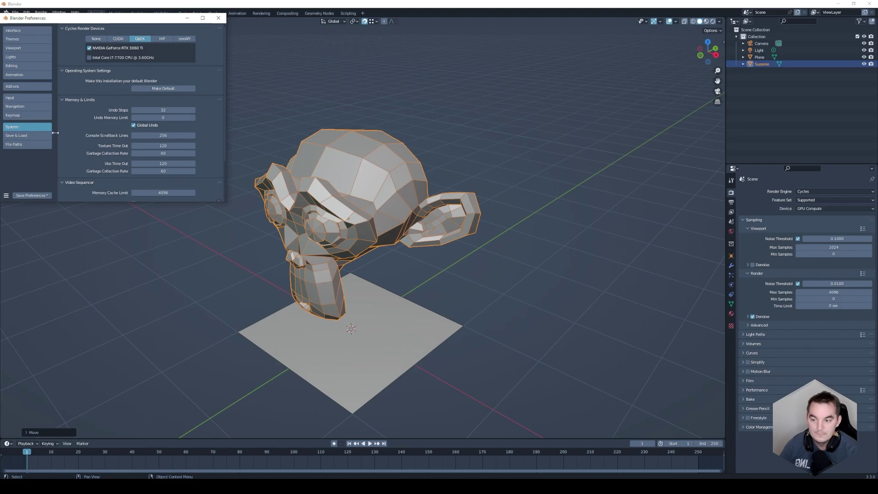
- Set Undo Steps to 64 and close the Preferences window
{"action": "left_click", "coordinate": [158, 110]}
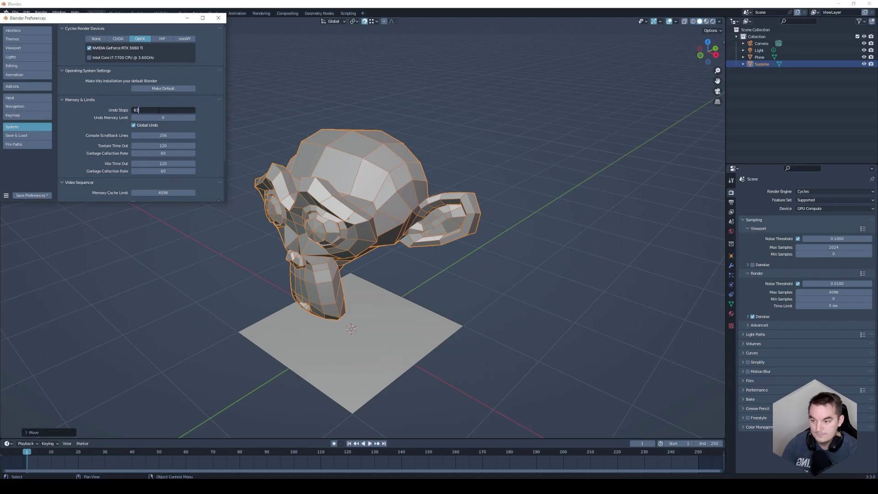
{"action": "key", "text": "Return"}
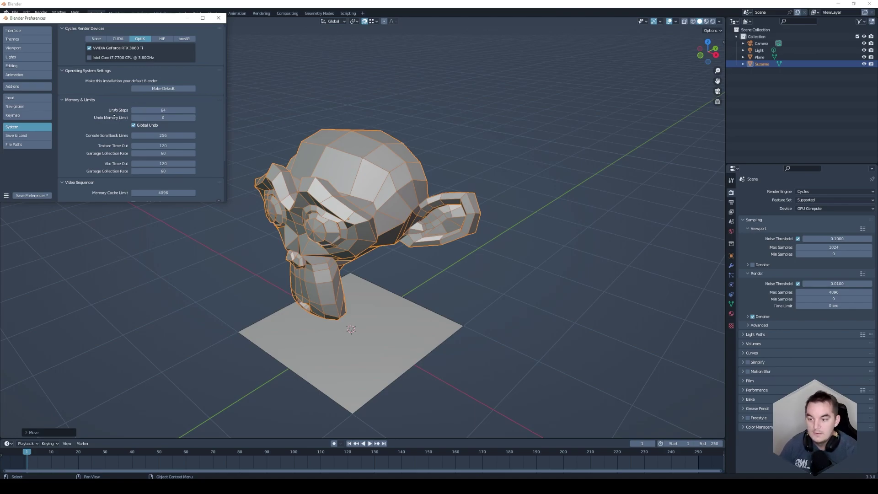
{"action": "scroll", "coordinate": [117, 120], "scroll_direction": "down", "scroll_amount": 1}
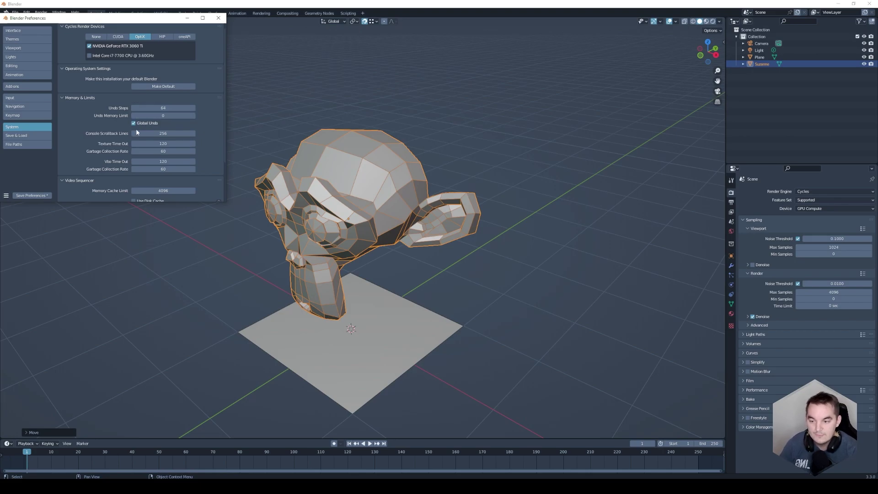
{"action": "scroll", "coordinate": [164, 157], "scroll_direction": "down", "scroll_amount": 3}
{"action": "scroll", "coordinate": [182, 166], "scroll_direction": "up", "scroll_amount": 3}
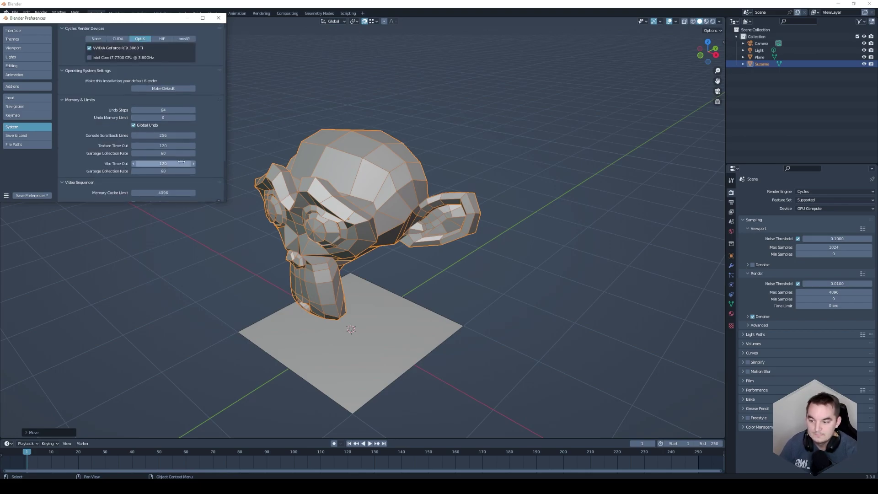
{"action": "left_click", "coordinate": [218, 19]}
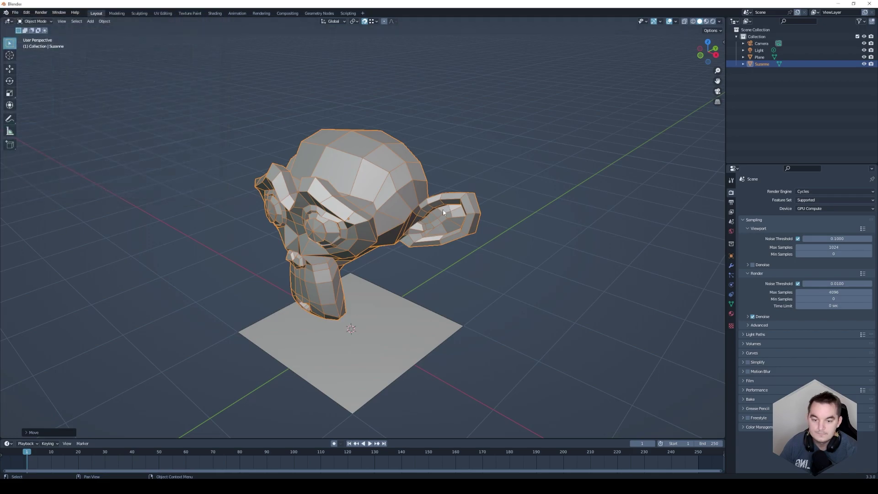
- Keep GPU Compute as the render device and leave viewport max samples unchanged for now
{"action": "middle_click_drag", "start_coordinate": [421, 210], "coordinate": [434, 203]}
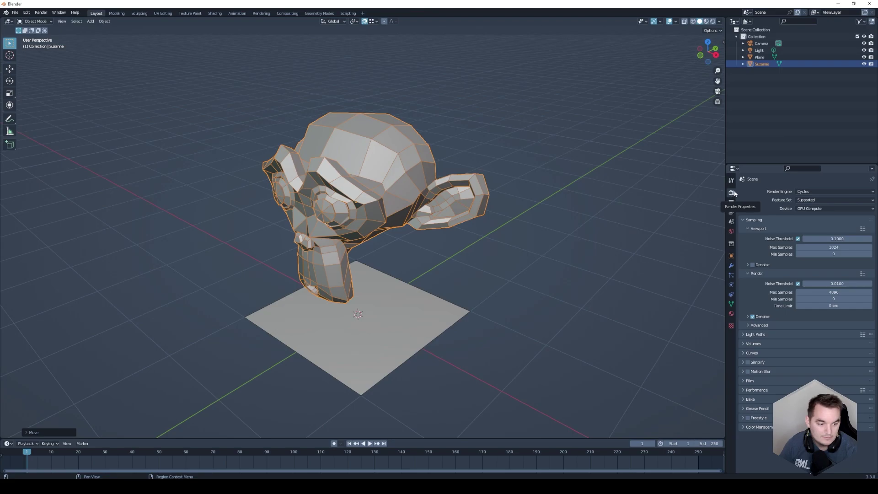
{"action": "left_click", "coordinate": [805, 209]}
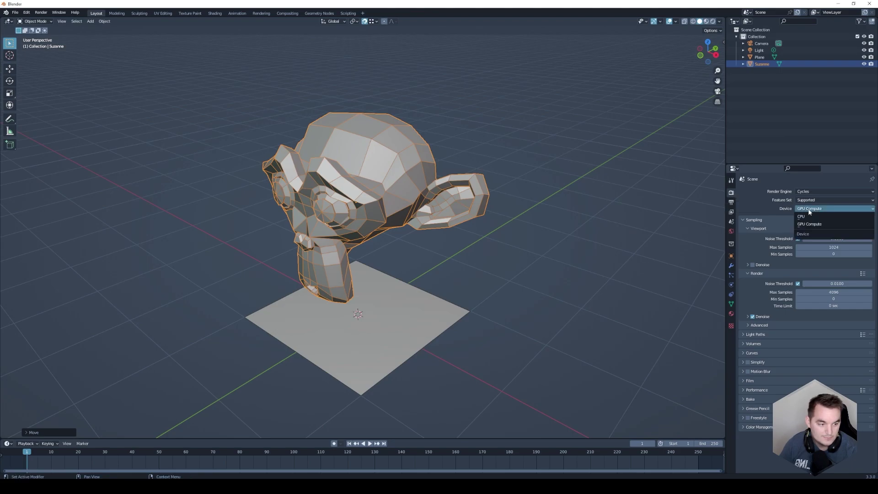
{"action": "left_click", "coordinate": [814, 225]}
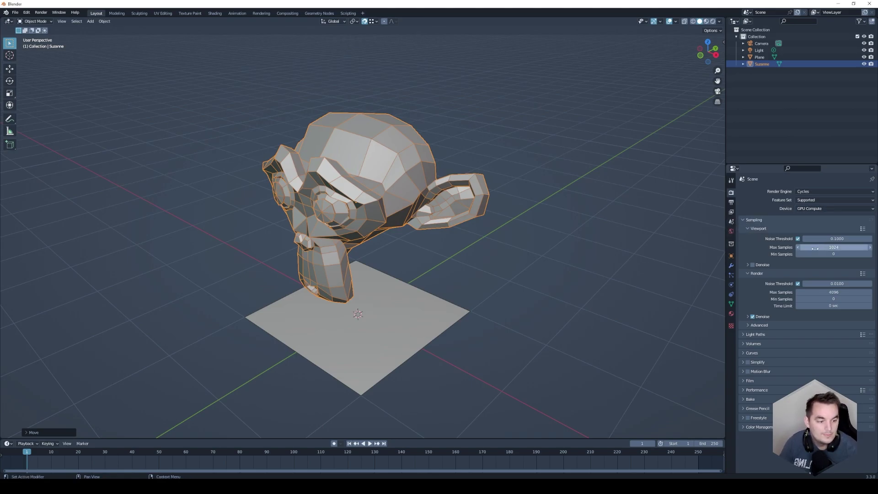
{"action": "left_click", "coordinate": [832, 247]}
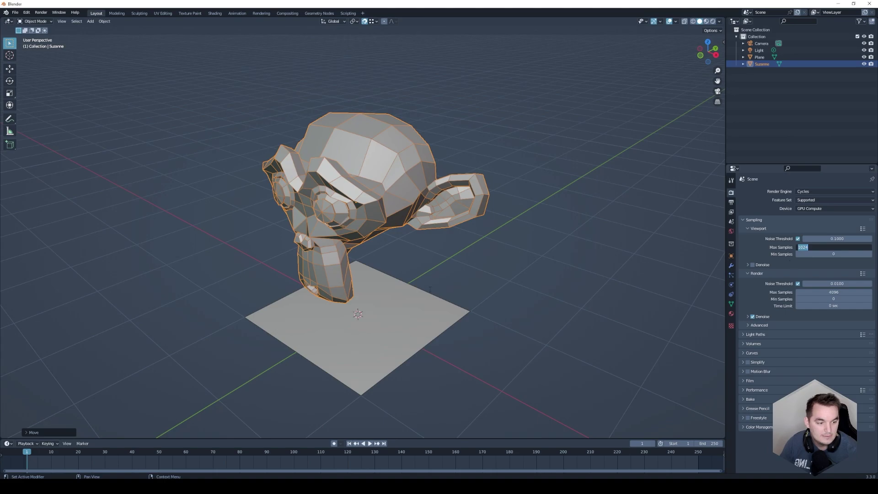
{"action": "key", "text": "Return"}
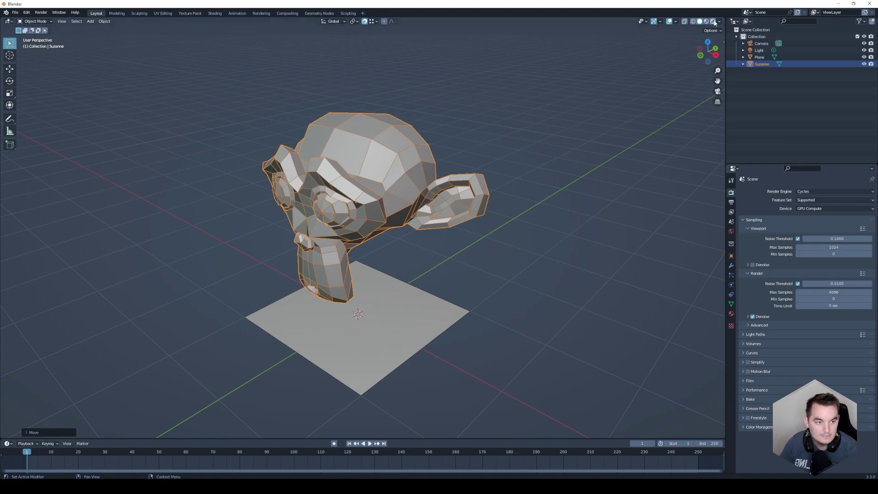
- Switch the viewport to Rendered shading and cap viewport max samples at 50
{"action": "key", "text": "z"}
{"action": "mouse_move", "coordinate": [375, 240]}
{"action": "middle_mouse_down"}
{"action": "mouse_move", "coordinate": [365, 235]}
{"action": "mouse_move", "coordinate": [369, 246]}
{"action": "mouse_move", "coordinate": [360, 246]}
{"action": "middle_mouse_up"}
{"action": "scroll", "coordinate": [364, 242], "scroll_direction": "up", "scroll_amount": 2}
{"action": "scroll", "coordinate": [364, 243], "scroll_direction": "down", "scroll_amount": 2}
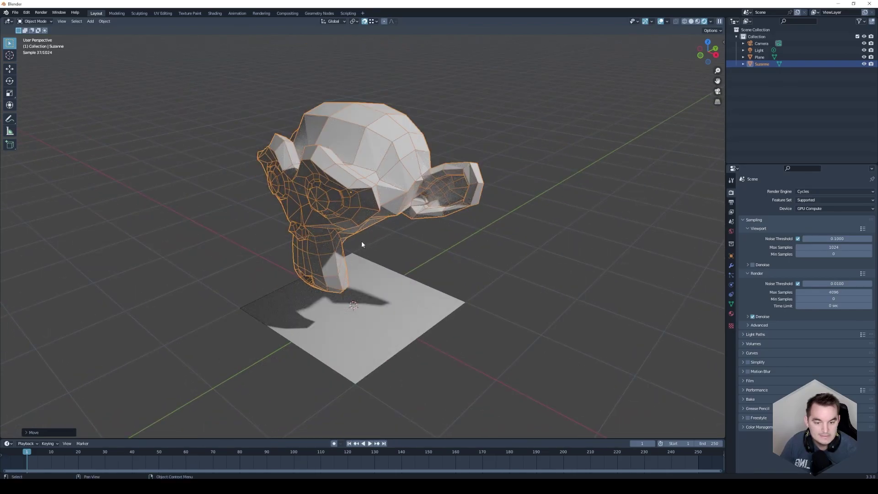
{"action": "middle_click_drag", "start_coordinate": [364, 208], "coordinate": [369, 206]}
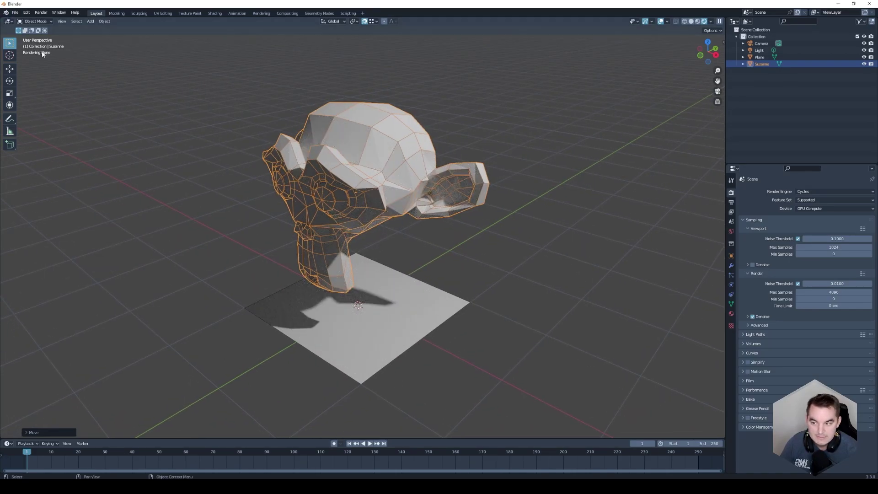
{"action": "double_click", "coordinate": [814, 247]}
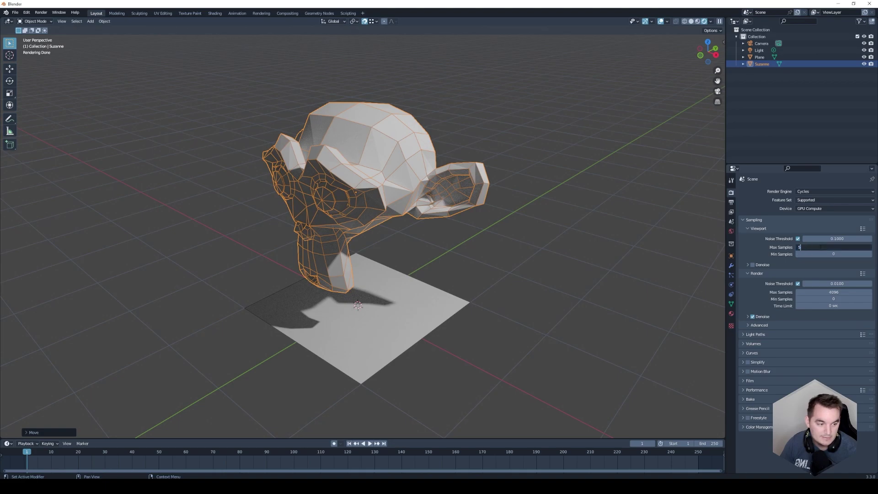
{"action": "type", "text": "50"}
{"action": "key", "text": "Return"}
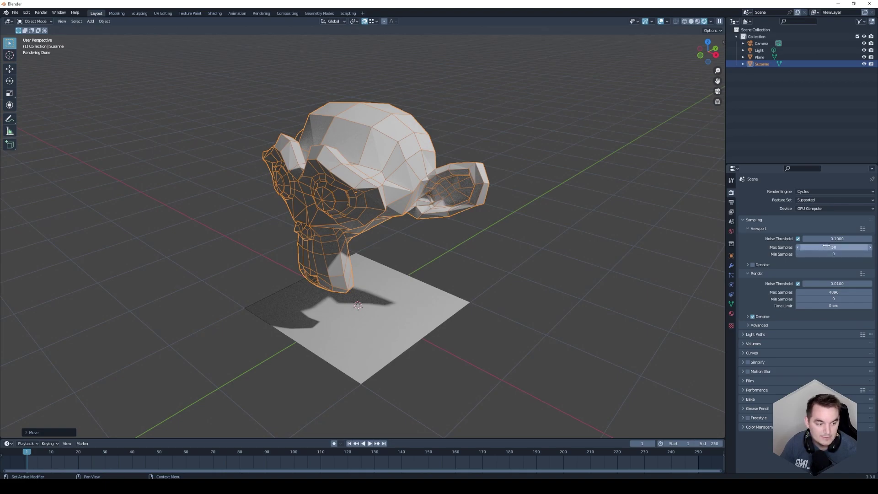
- Enable Viewport Denoise and orbit to check the refined preview
{"action": "middle_click_drag", "start_coordinate": [595, 246], "coordinate": [612, 238]}
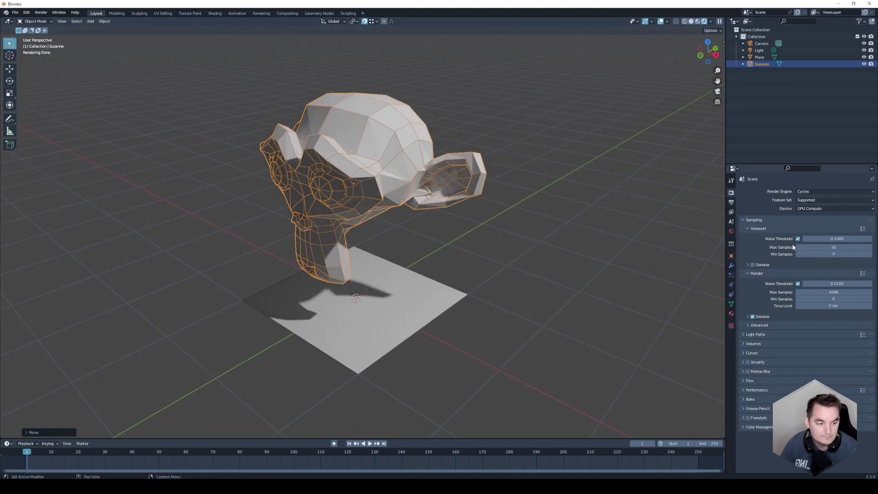
{"action": "left_click", "coordinate": [752, 265]}
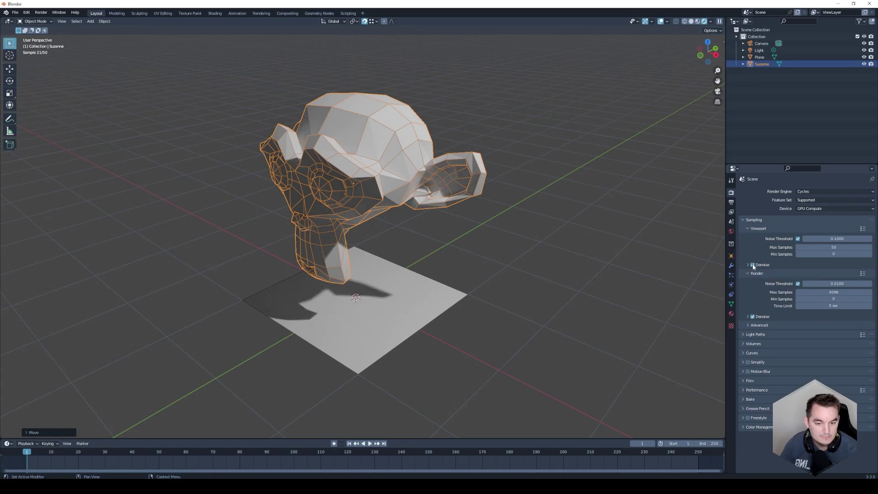
{"action": "left_click", "coordinate": [747, 264]}
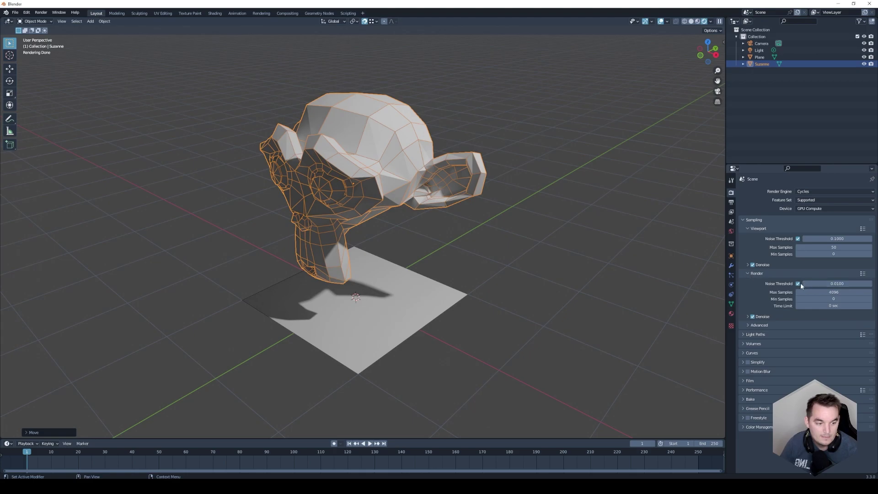
{"action": "middle_click_drag", "start_coordinate": [331, 232], "coordinate": [339, 232]}
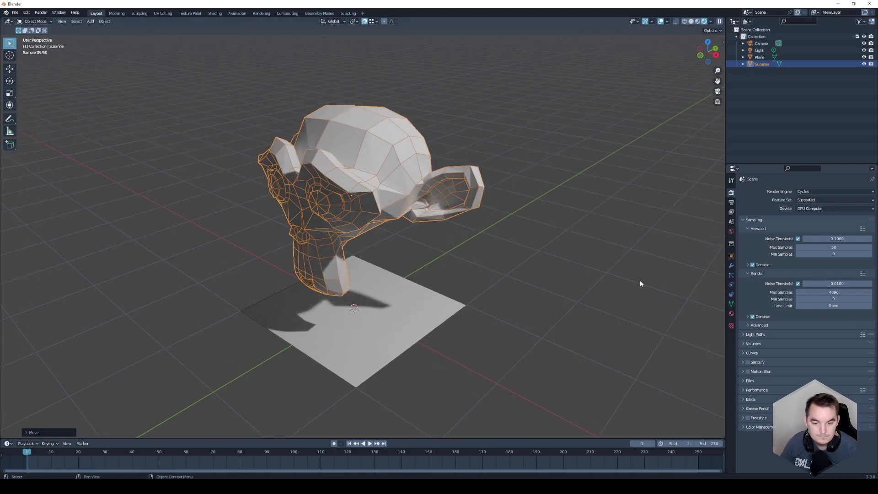
- Set the final render Max Samples to 1000
{"action": "left_click", "coordinate": [826, 292]}
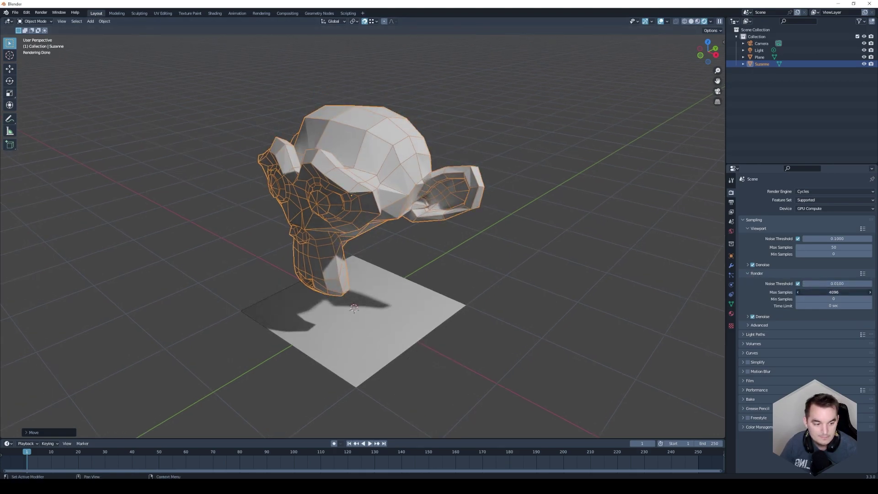
{"action": "type", "text": "1000"}
{"action": "key", "text": "Return"}
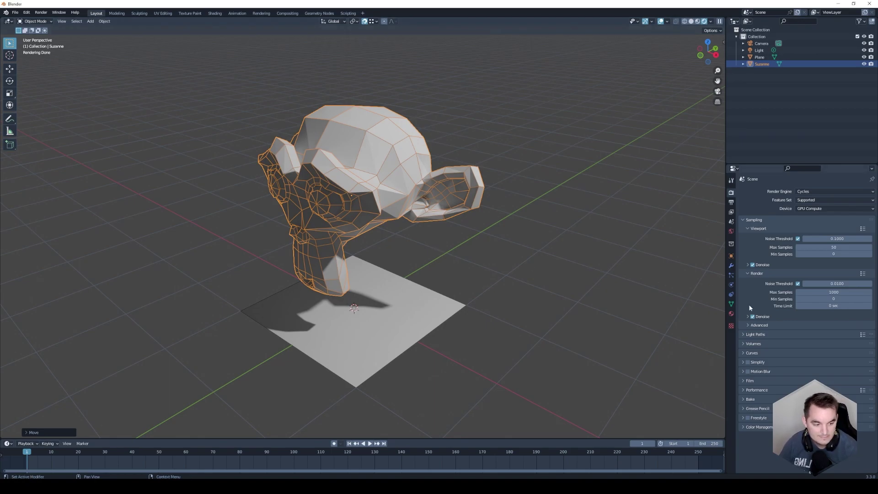
- Expand render Denoise and switch the denoiser to OptiX
{"action": "left_click", "coordinate": [748, 317]}
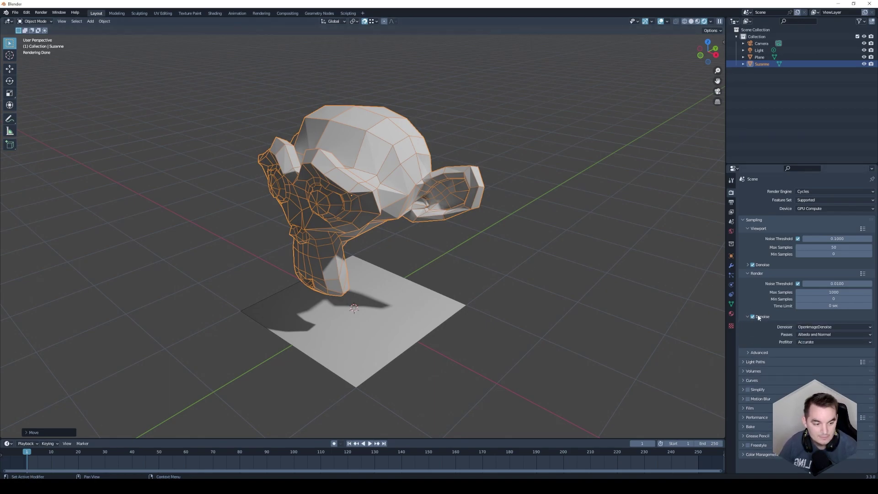
{"action": "left_click", "coordinate": [828, 327]}
{"action": "left_click", "coordinate": [807, 335]}
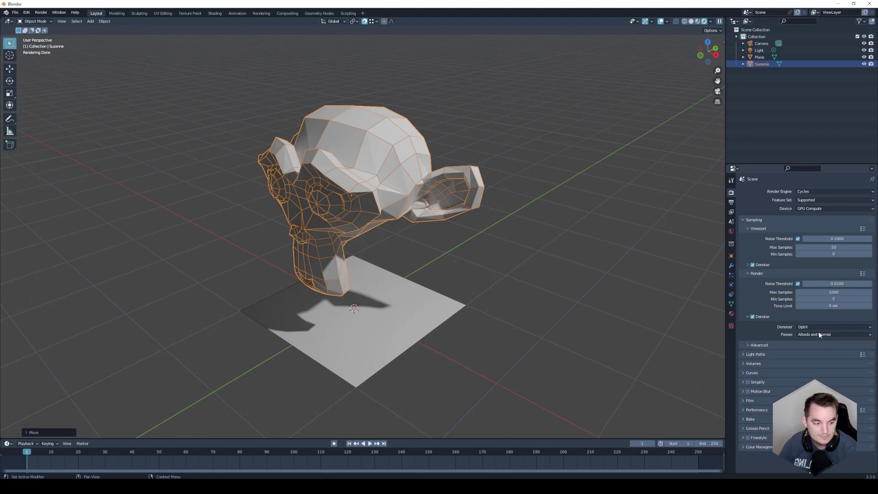
{"action": "middle_click_drag", "start_coordinate": [414, 246], "coordinate": [423, 266]}
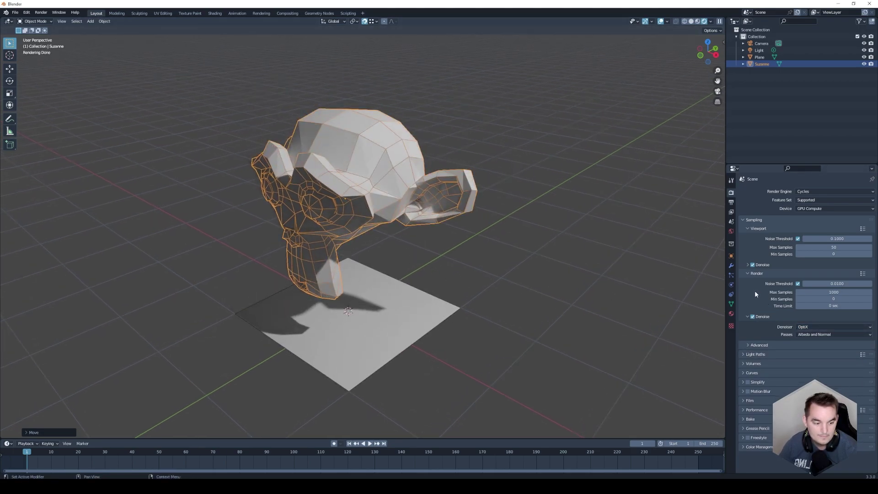
- Expand Color Management and choose a contrast preset from the Look list
{"action": "left_click", "coordinate": [741, 447]}
{"action": "scroll", "coordinate": [747, 454], "scroll_direction": "down", "scroll_amount": 2}
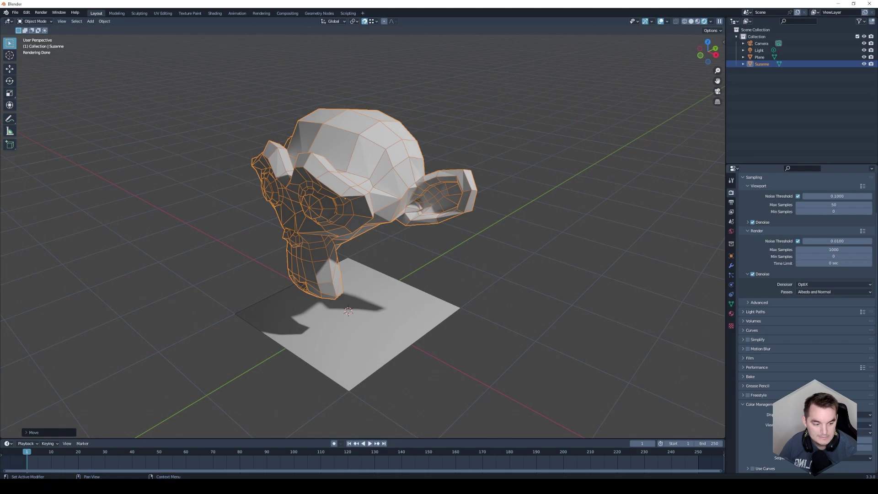
{"action": "left_click", "coordinate": [823, 432]}
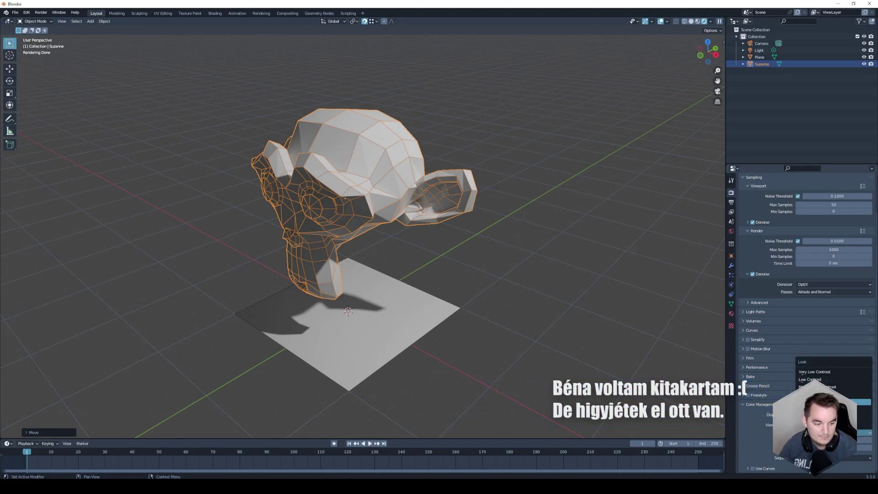
{"action": "left_click", "coordinate": [823, 402]}
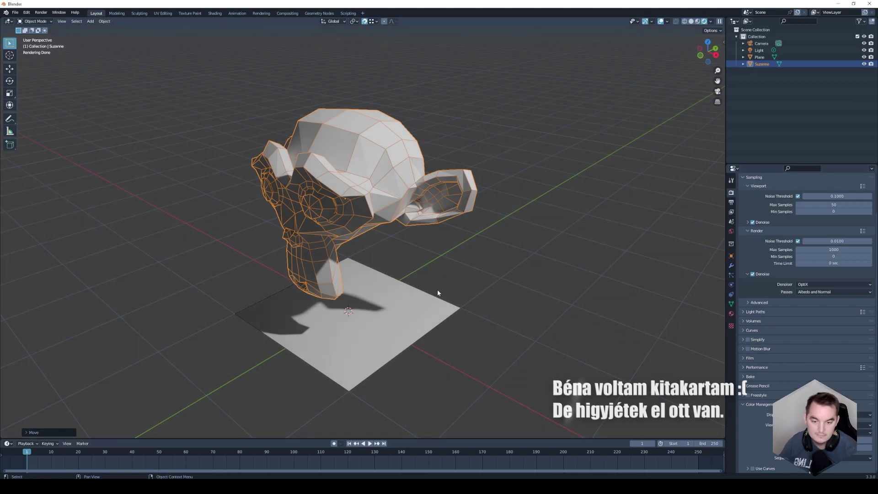
{"action": "middle_click_drag", "start_coordinate": [360, 281], "coordinate": [365, 270]}
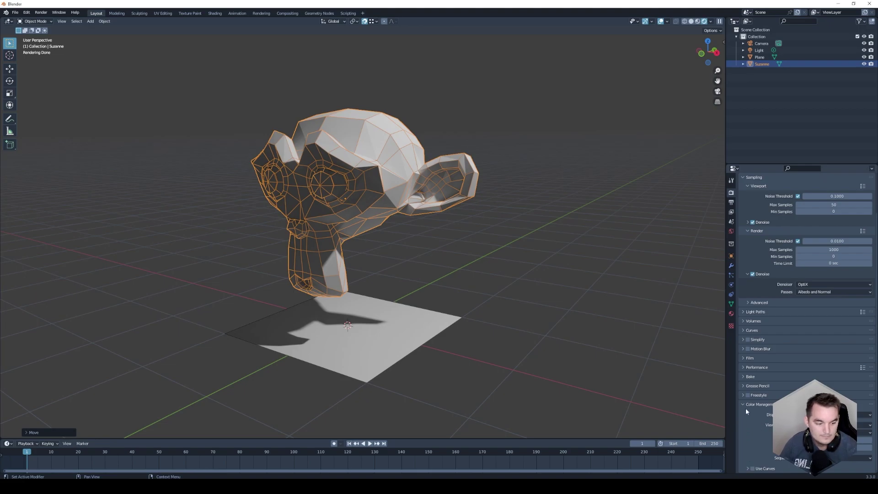
- In Output Properties, set Resolution X to 1440 and File Format to JPEG
{"action": "left_click", "coordinate": [730, 202]}
{"action": "left_click", "coordinate": [816, 201]}
{"action": "type", "text": "1440"}
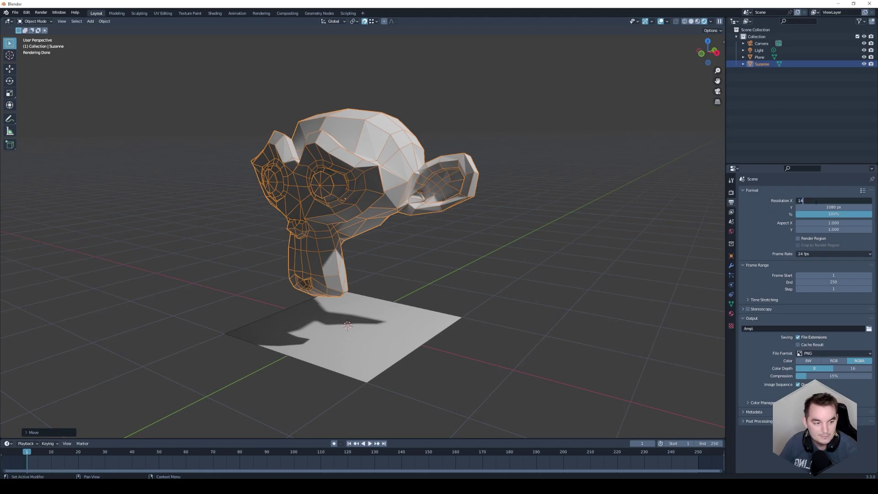
{"action": "key", "text": "Return"}
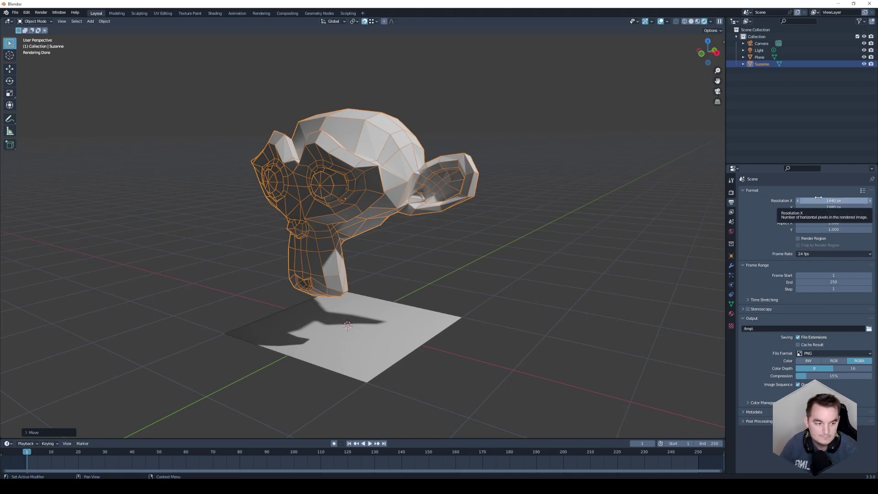
{"action": "left_click", "coordinate": [813, 353]}
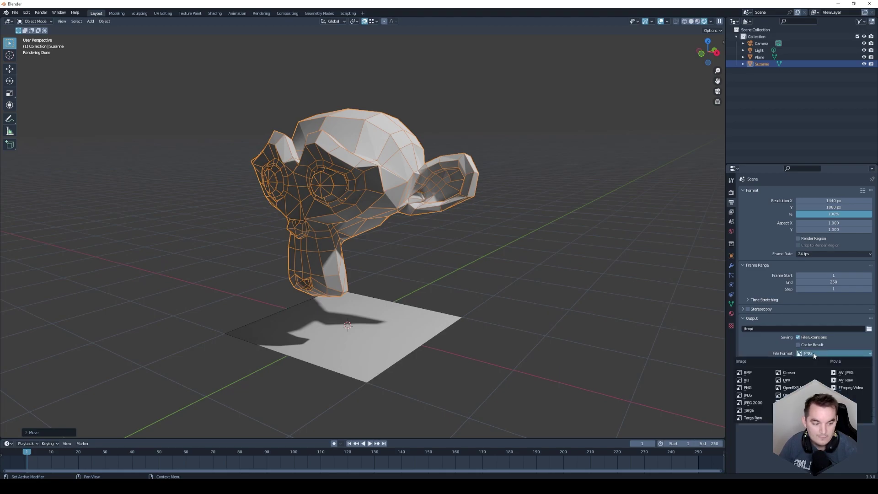
{"action": "left_click", "coordinate": [752, 396]}
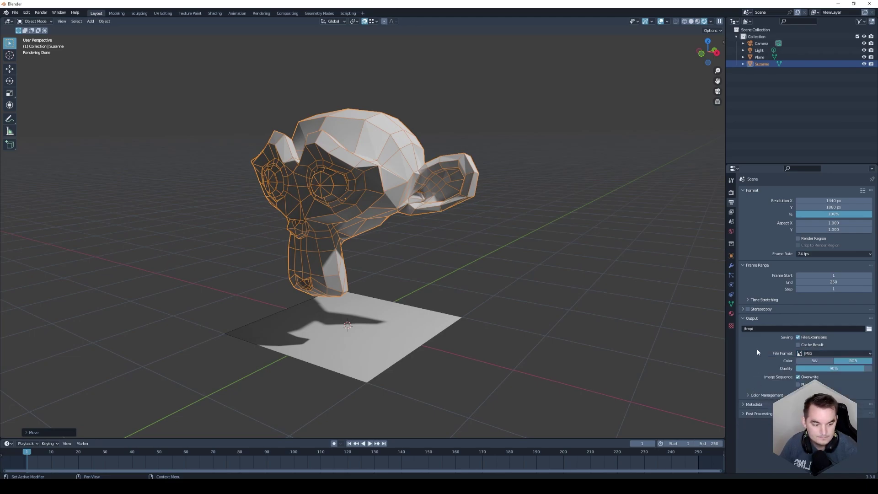
- Set the scene Units Length to Centimeters, then go to World Properties
{"action": "left_click", "coordinate": [731, 222]}
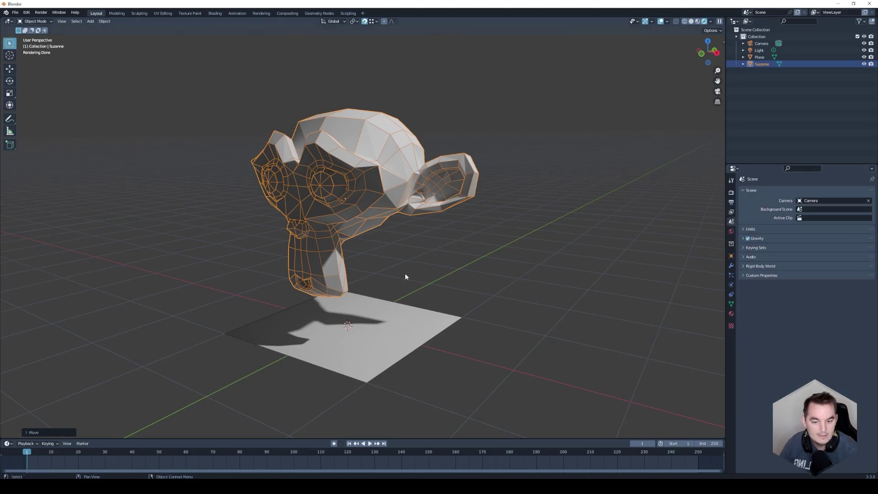
{"action": "middle_click_drag", "start_coordinate": [405, 276], "coordinate": [515, 287]}
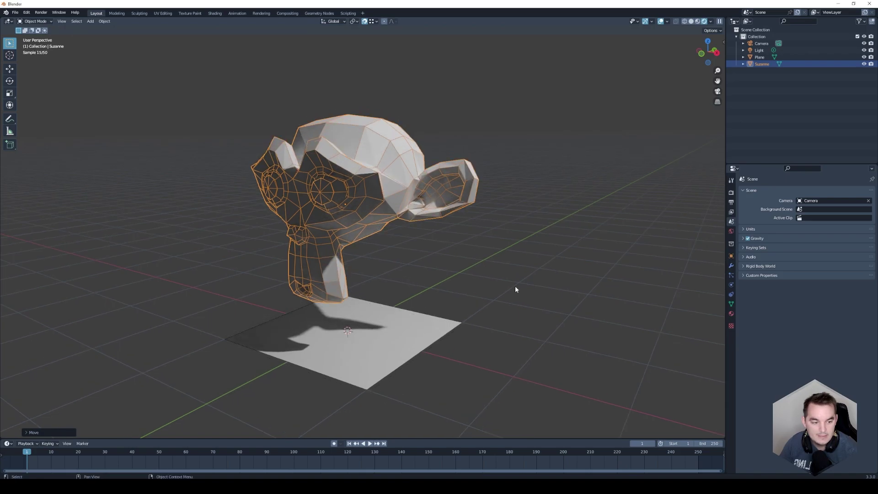
{"action": "left_click", "coordinate": [744, 229]}
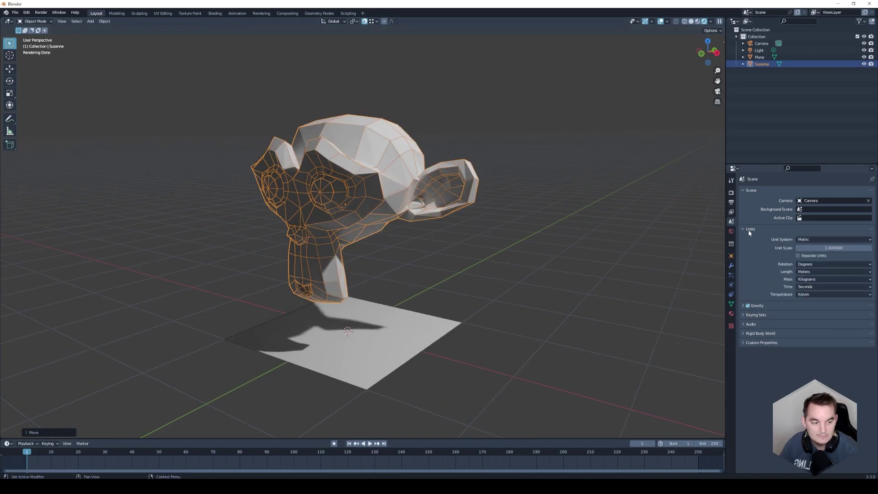
{"action": "left_click", "coordinate": [816, 272]}
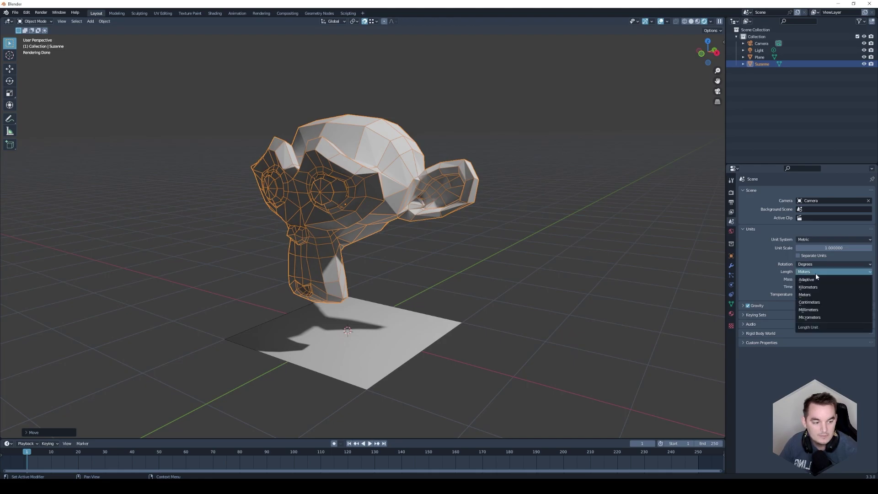
{"action": "left_click", "coordinate": [817, 302]}
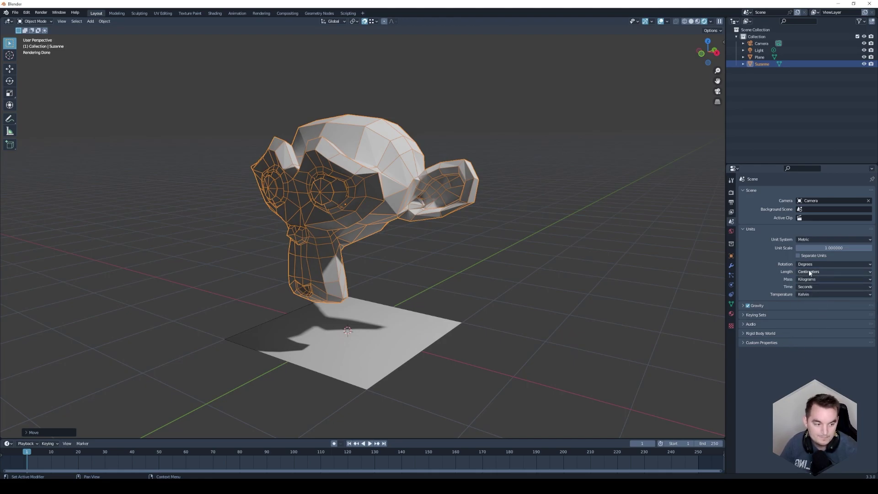
{"action": "middle_click_drag", "start_coordinate": [466, 289], "coordinate": [471, 295], "text": "shift"}
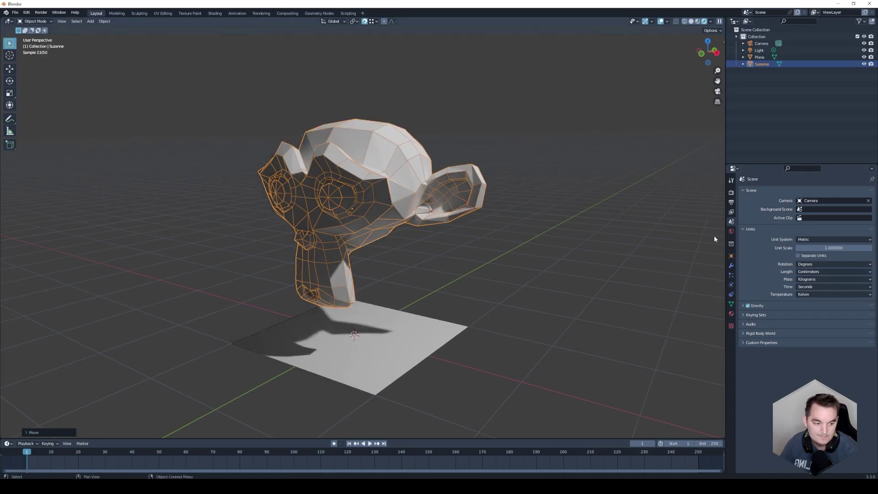
{"action": "left_click", "coordinate": [731, 232]}
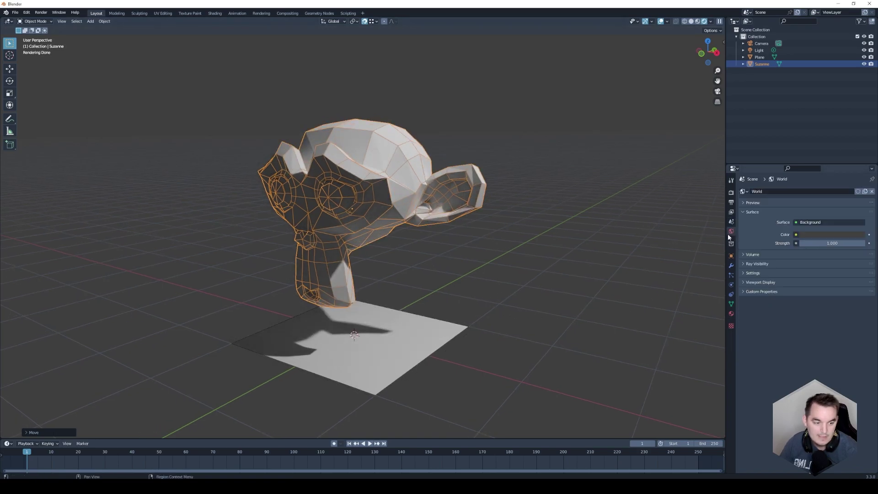
- Set the world colour to an Environment Texture using noon_grass_4k.hdr from the Hdri folder
{"action": "left_click", "coordinate": [796, 234]}
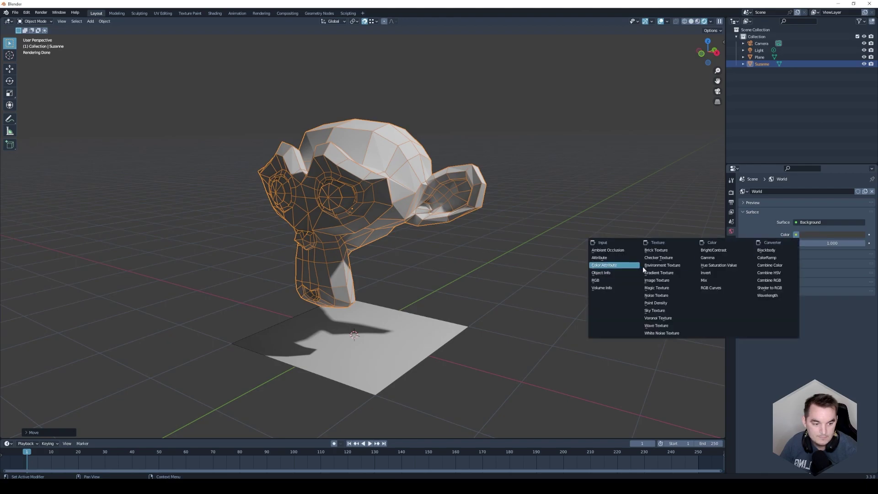
{"action": "left_click", "coordinate": [662, 265]}
{"action": "left_click", "coordinate": [851, 245]}
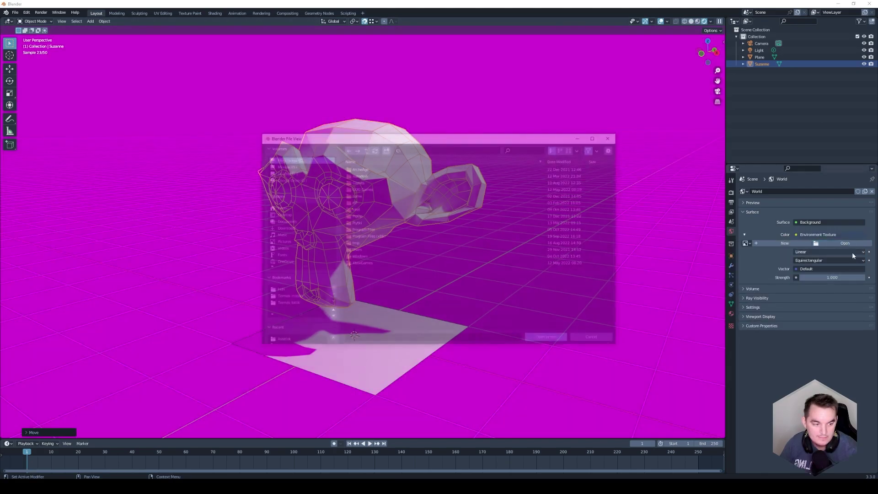
{"action": "left_click", "coordinate": [281, 291]}
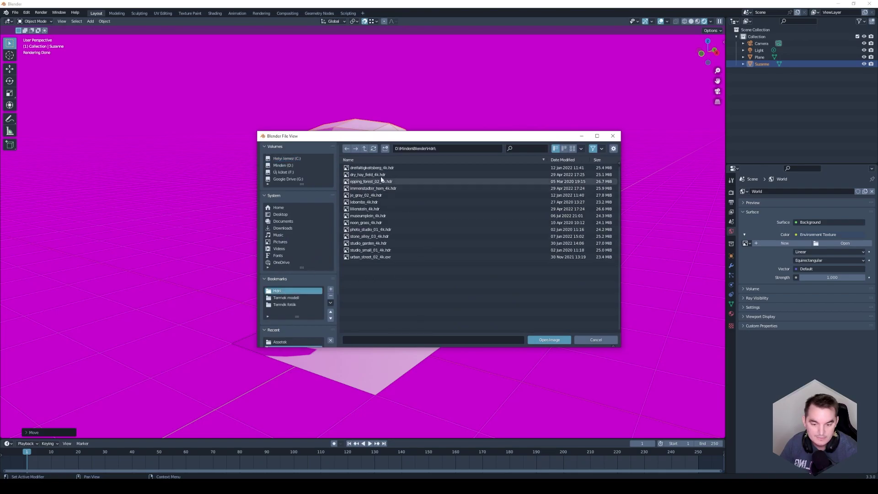
{"action": "left_click", "coordinate": [572, 148]}
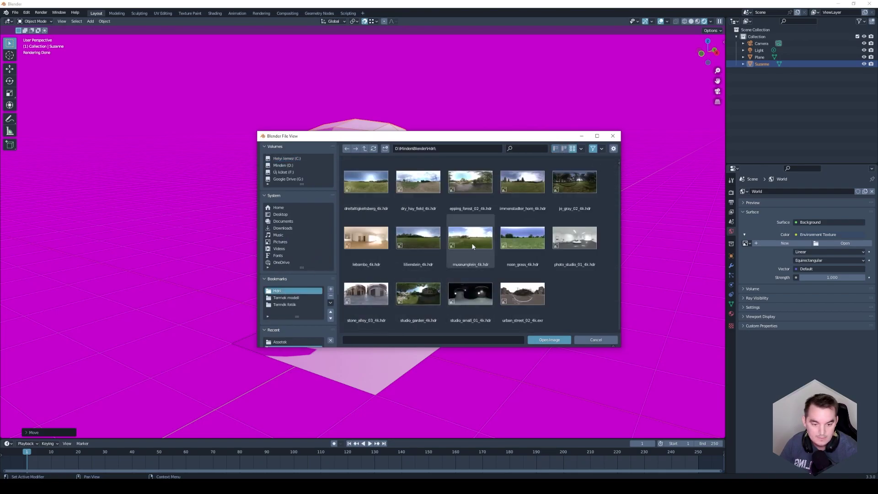
{"action": "double_click", "coordinate": [522, 237]}
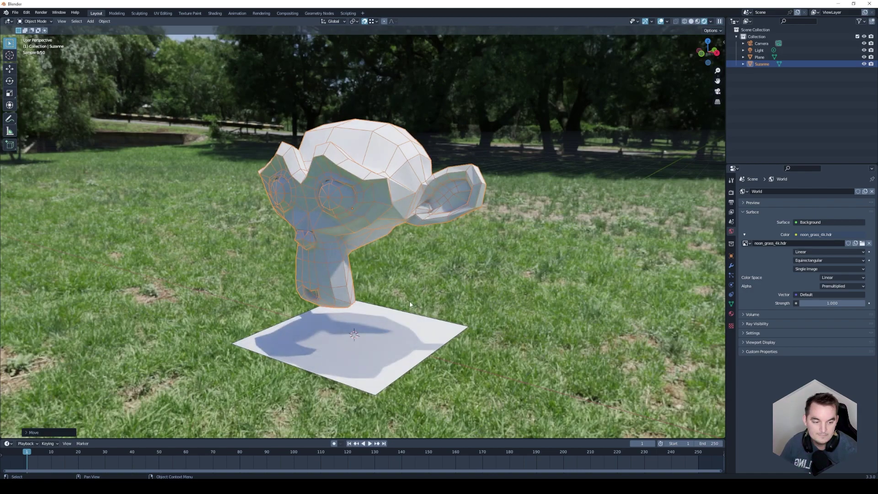
{"action": "scroll", "coordinate": [366, 275], "scroll_direction": "up", "scroll_amount": 1, "text": "shift"}
{"action": "scroll", "coordinate": [363, 272], "scroll_direction": "down", "scroll_amount": 1, "text": "shift"}
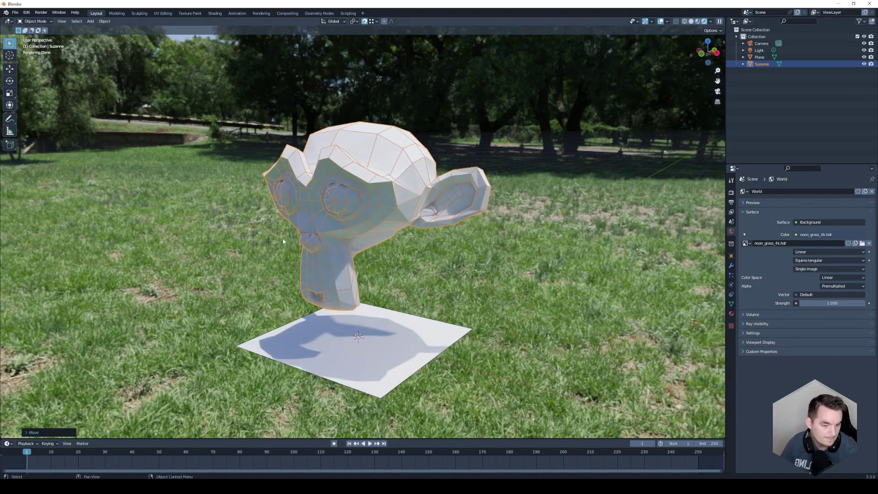
{"action": "scroll", "coordinate": [282, 255], "scroll_direction": "down", "scroll_amount": 1, "text": "shift"}
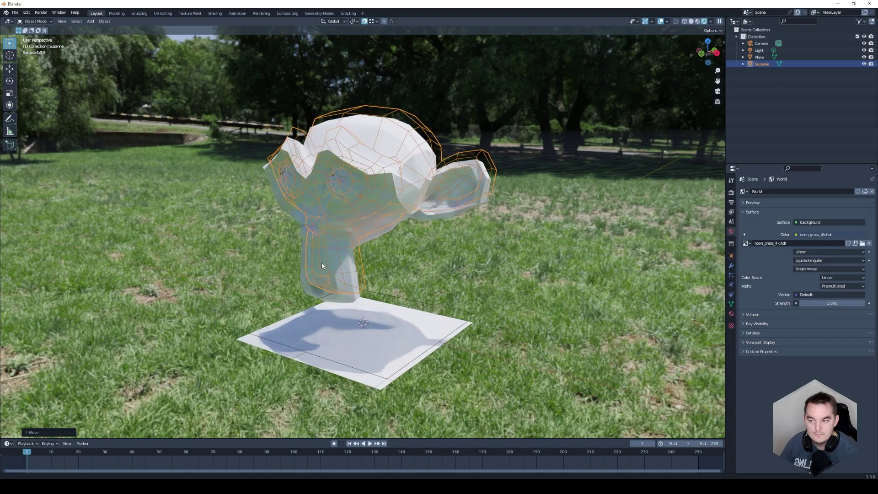
{"action": "middle_click_drag", "start_coordinate": [291, 259], "coordinate": [317, 264]}
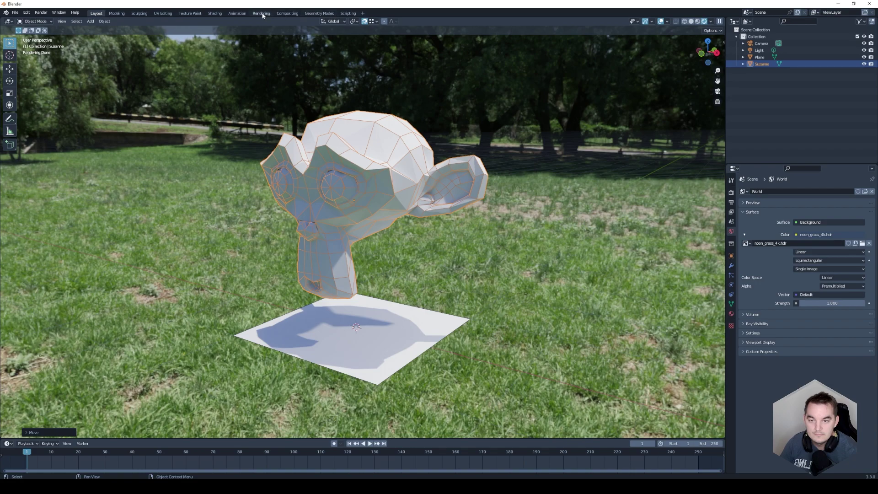
{"action": "left_click", "coordinate": [116, 14]}
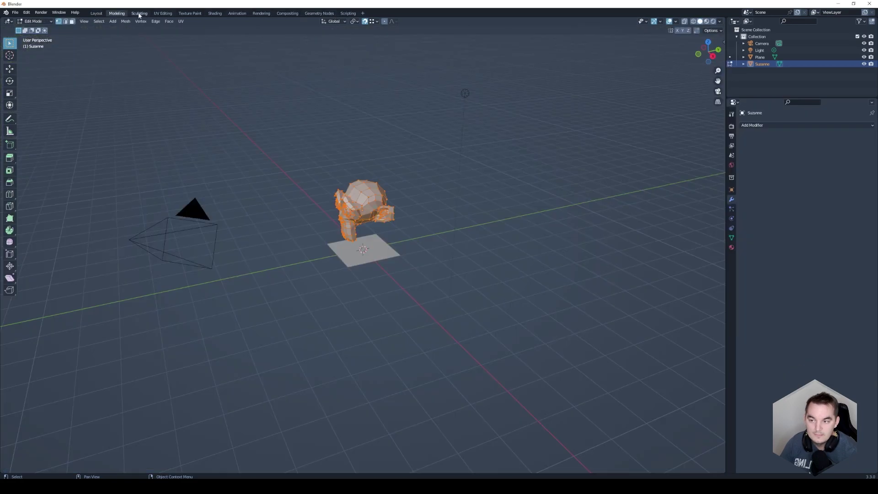
{"action": "left_click", "coordinate": [140, 14]}
{"action": "left_click", "coordinate": [162, 14]}
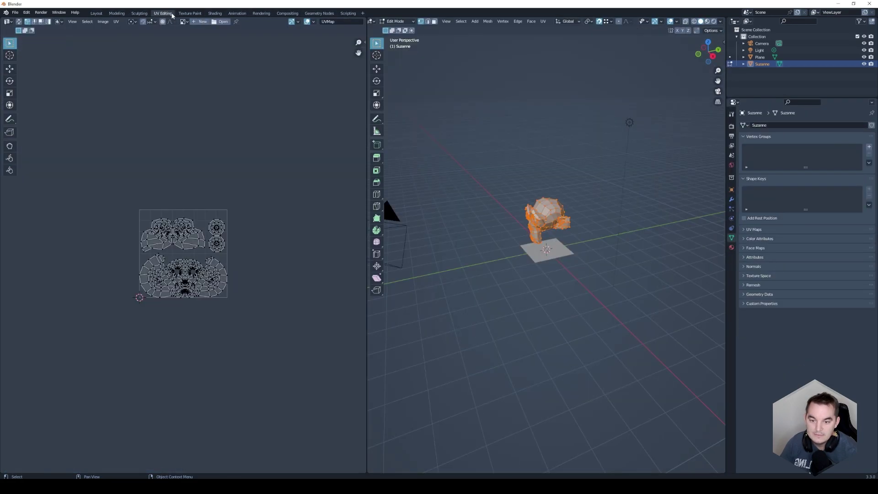
{"action": "left_click", "coordinate": [191, 13]}
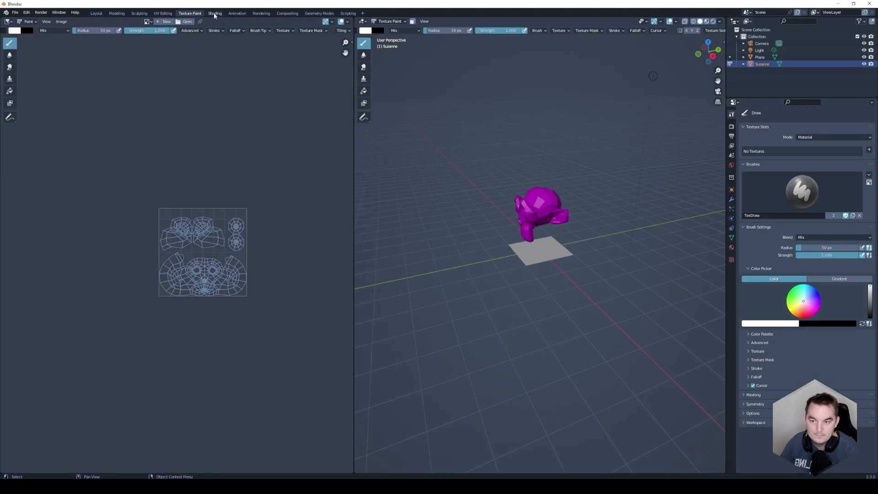
{"action": "key", "text": "ctrl+Page_Down"}
{"action": "left_click", "coordinate": [96, 13]}
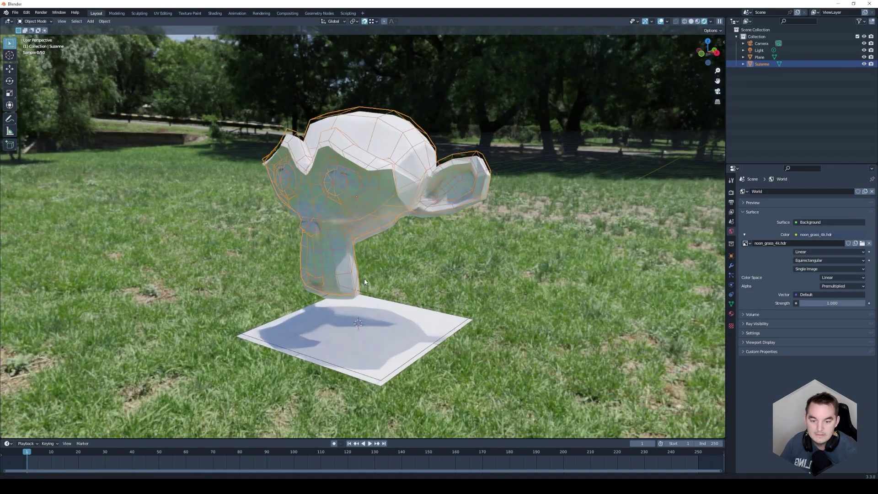
{"action": "middle_click_drag", "start_coordinate": [364, 281], "coordinate": [360, 278], "text": "shift"}
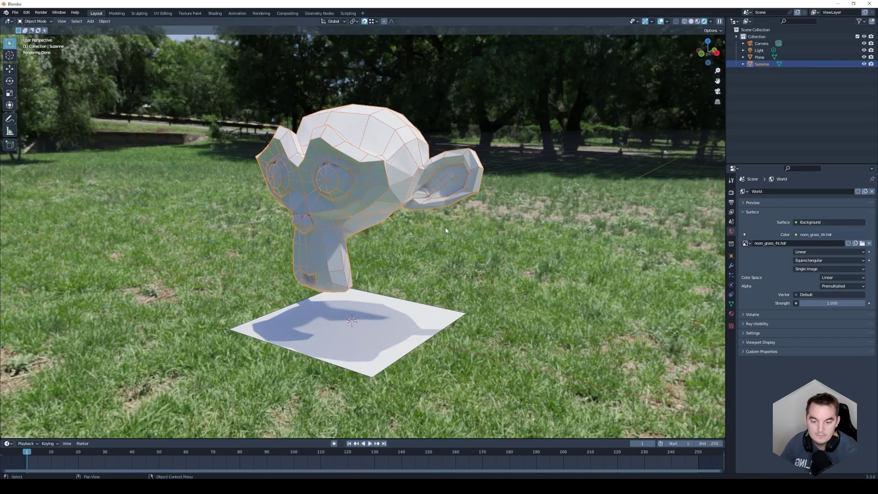
- Enlarge the bottom timeline, turn it into an Asset Browser and select User Library
{"action": "left_click_drag", "start_coordinate": [364, 439], "coordinate": [361, 379]}
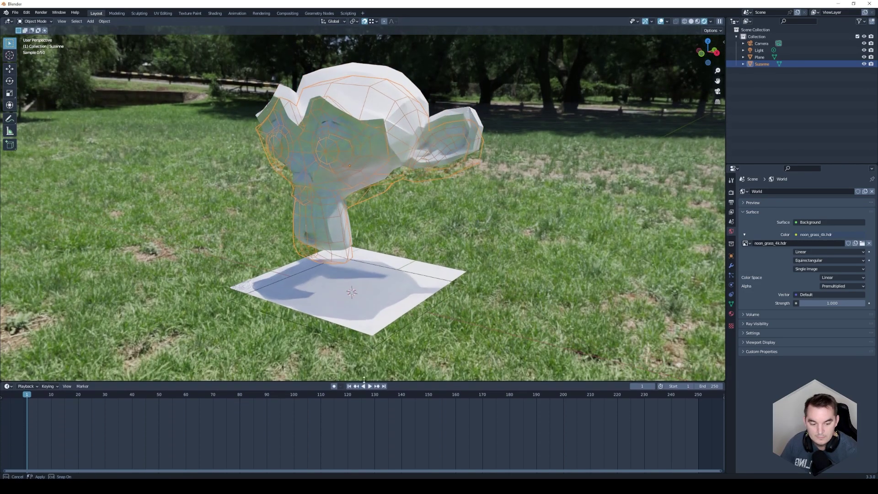
{"action": "left_click", "coordinate": [7, 384]}
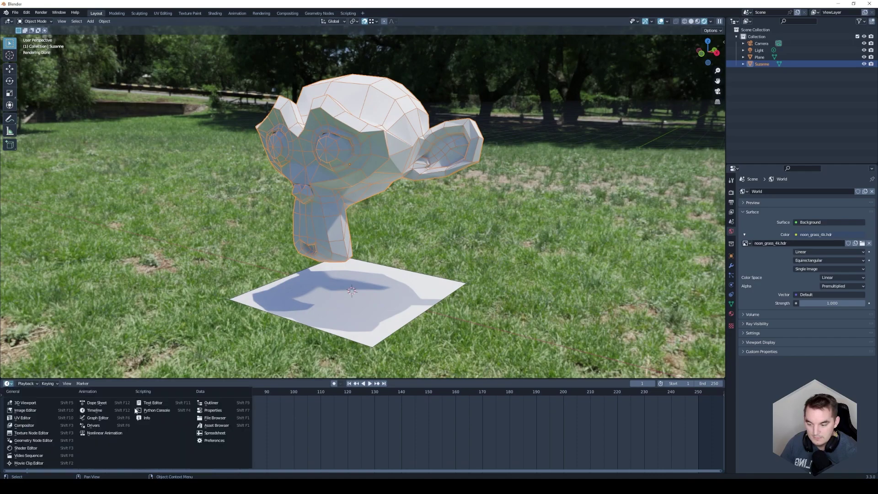
{"action": "left_click", "coordinate": [207, 426]}
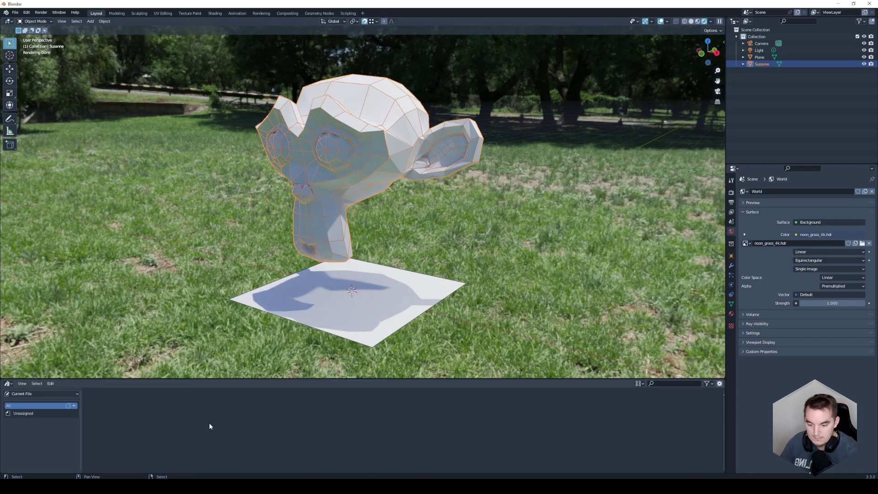
{"action": "left_click", "coordinate": [35, 394]}
{"action": "left_click", "coordinate": [26, 414]}
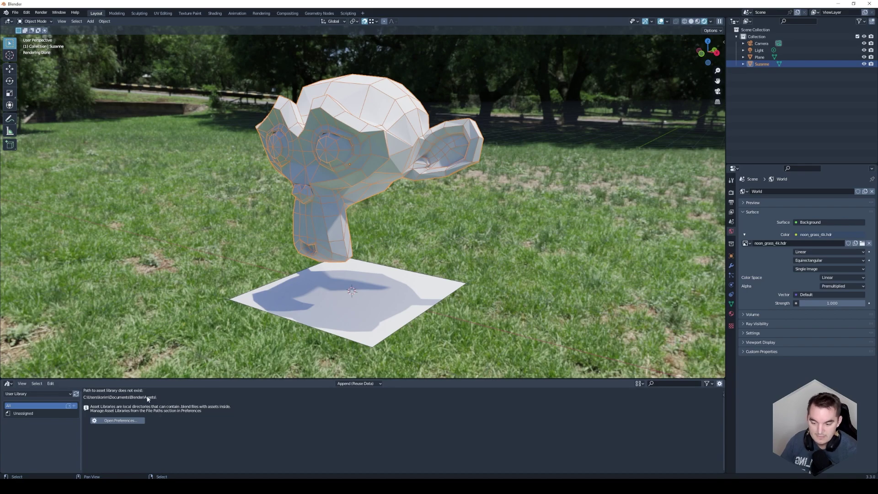
- Point the User Library path to D:\Minden\Blender\Assetek and close Preferences
{"action": "left_click", "coordinate": [118, 420]}
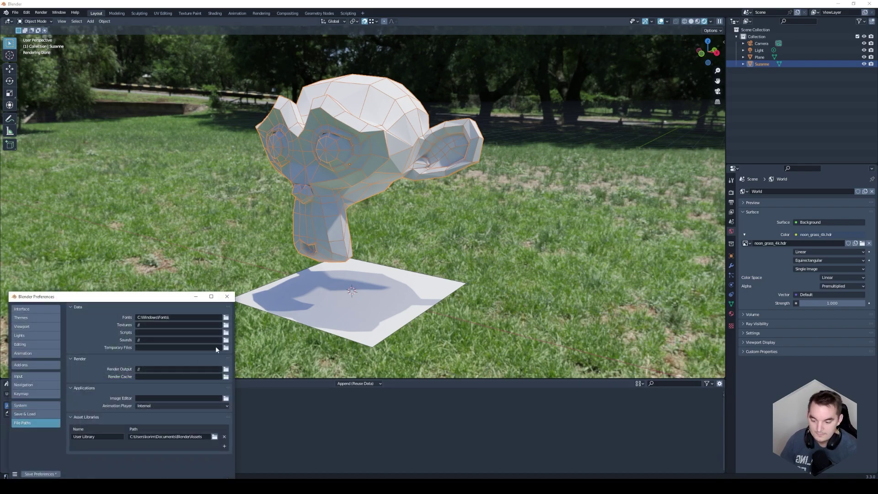
{"action": "left_click", "coordinate": [214, 437]}
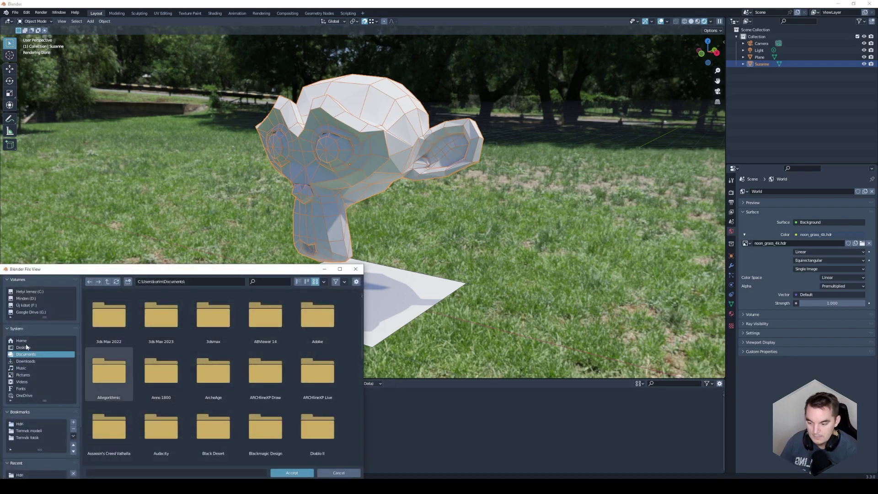
{"action": "left_click", "coordinate": [32, 298]}
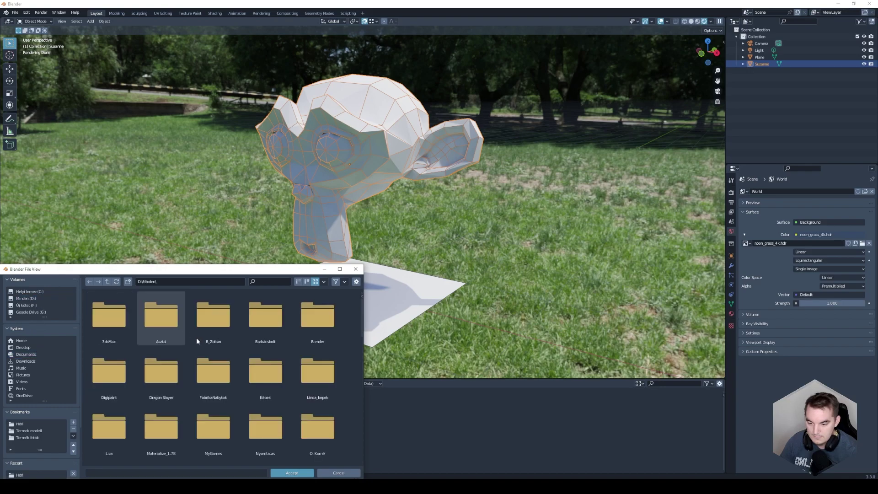
{"action": "left_click", "coordinate": [318, 315]}
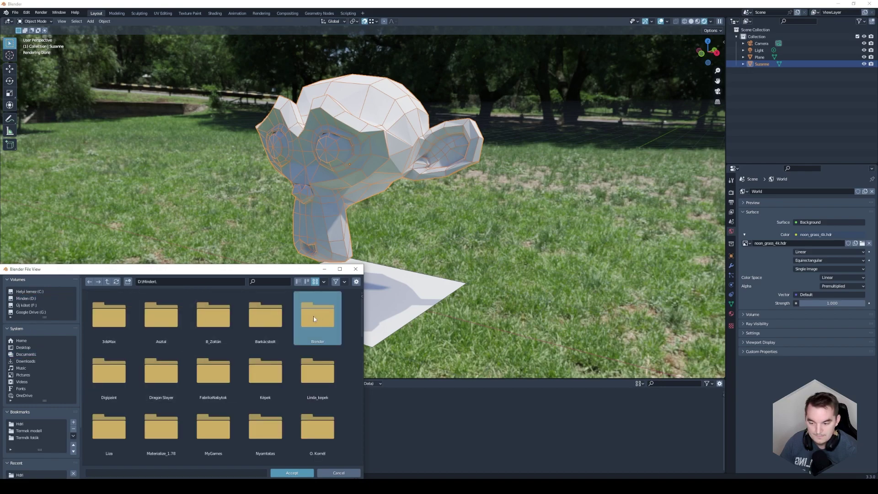
{"action": "double_click", "coordinate": [329, 320]}
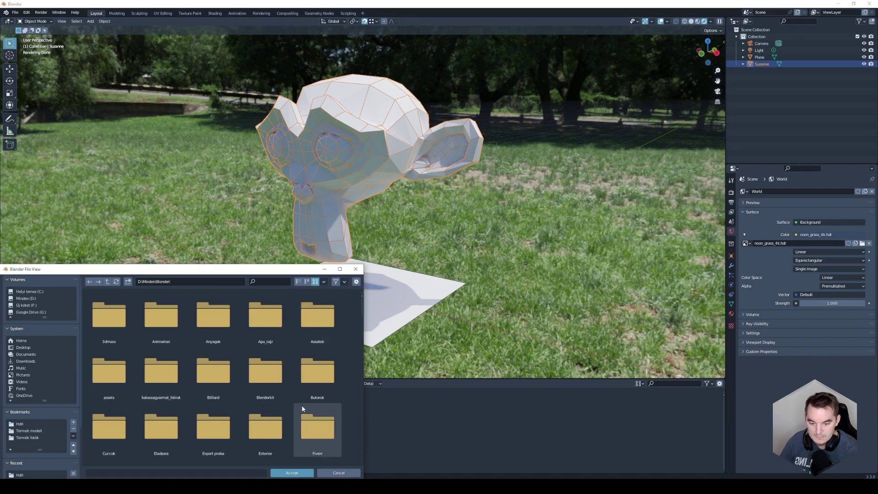
{"action": "double_click", "coordinate": [316, 320]}
{"action": "left_click", "coordinate": [291, 472]}
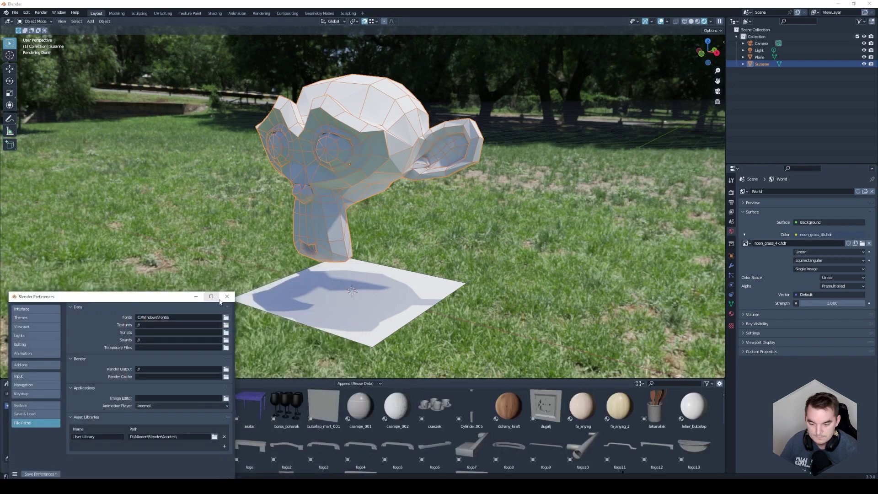
{"action": "left_click", "coordinate": [226, 296]}
- Apply the aluminium material asset to Suzanne by dragging it from the asset browser
{"action": "mouse_move", "coordinate": [283, 378]}
{"action": "left_mouse_down"}
{"action": "mouse_move", "coordinate": [265, 252]}
{"action": "mouse_move", "coordinate": [265, 264]}
{"action": "left_mouse_up"}
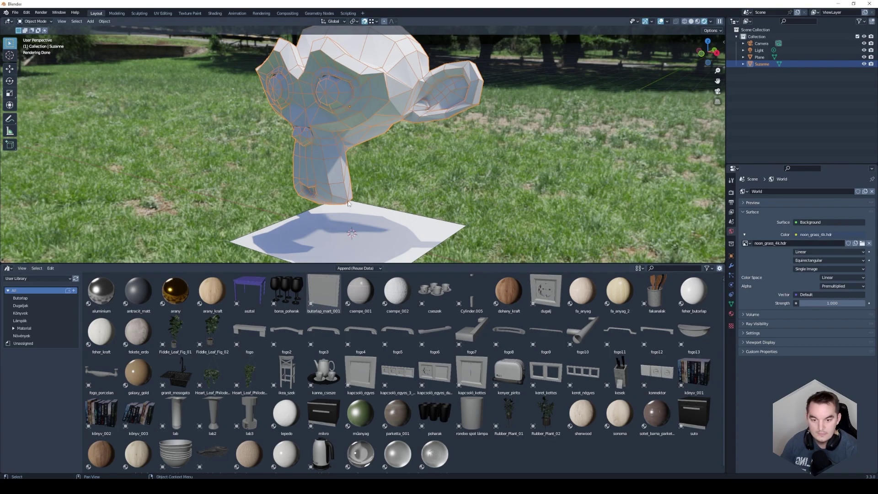
{"action": "left_click_drag", "start_coordinate": [392, 264], "coordinate": [393, 303]}
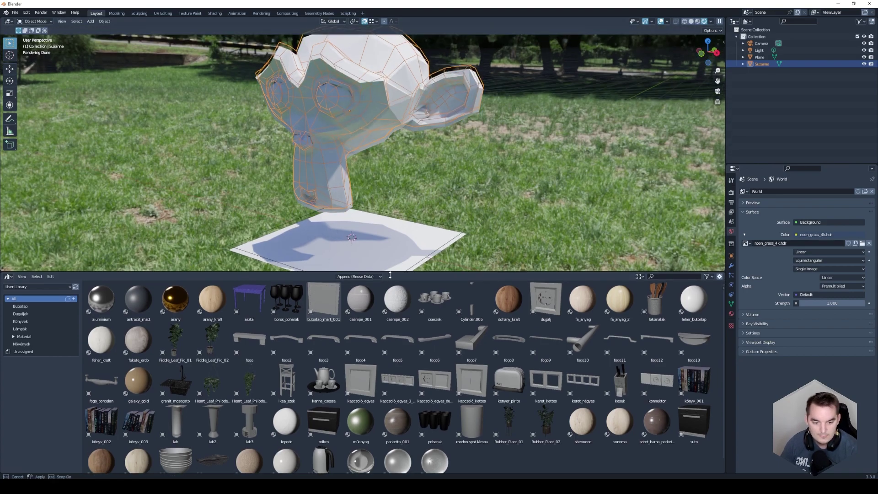
{"action": "left_click", "coordinate": [393, 260]}
{"action": "mouse_move", "coordinate": [393, 259]}
{"action": "middle_mouse_down"}
{"action": "mouse_move", "coordinate": [377, 254]}
{"action": "mouse_move", "coordinate": [369, 232]}
{"action": "mouse_move", "coordinate": [354, 138]}
{"action": "mouse_move", "coordinate": [343, 156]}
{"action": "middle_mouse_up"}
{"action": "left_click", "coordinate": [354, 138]}
{"action": "left_click", "coordinate": [509, 337]}
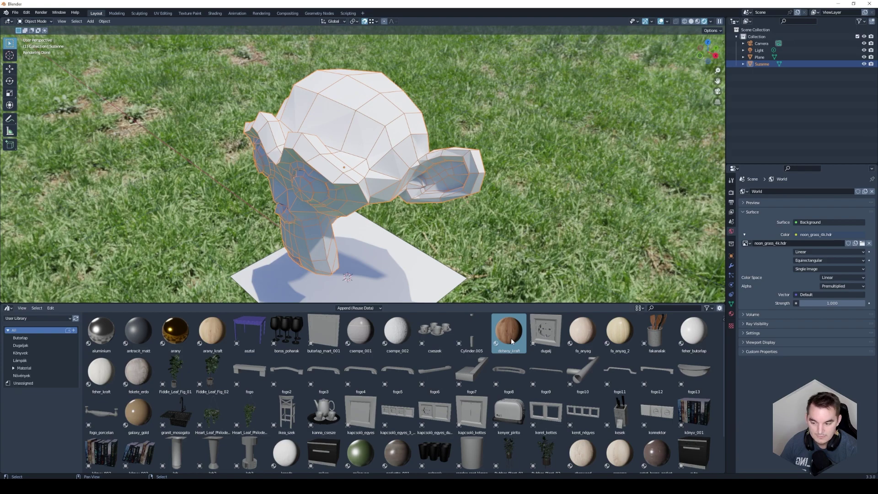
{"action": "left_click", "coordinate": [103, 334]}
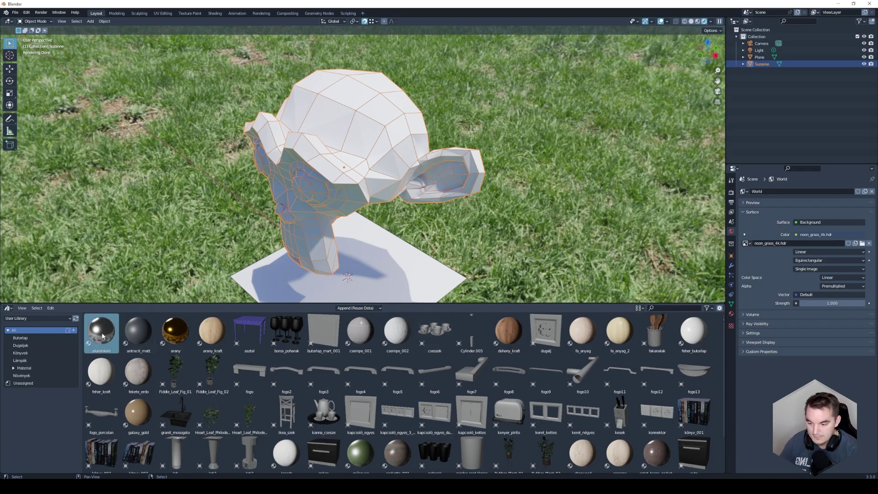
{"action": "left_click", "coordinate": [138, 334]}
{"action": "left_click", "coordinate": [184, 337]}
{"action": "left_click", "coordinate": [93, 328]}
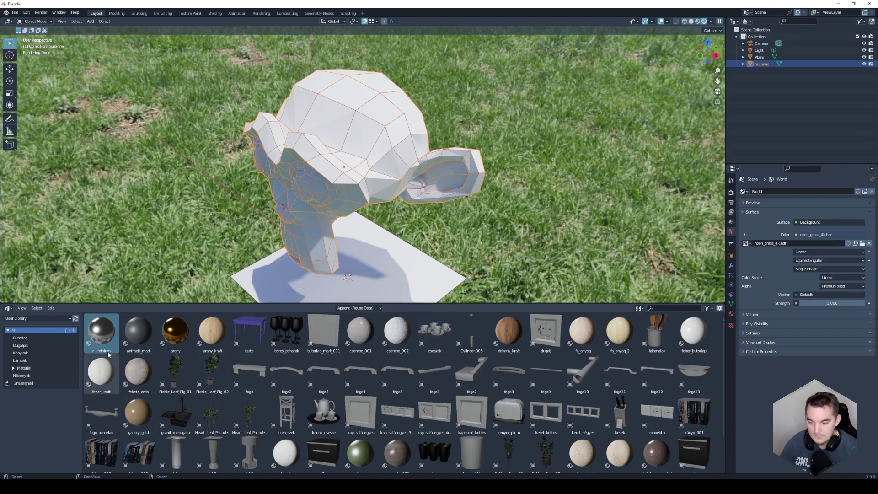
{"action": "left_click_drag", "start_coordinate": [95, 341], "coordinate": [356, 140]}
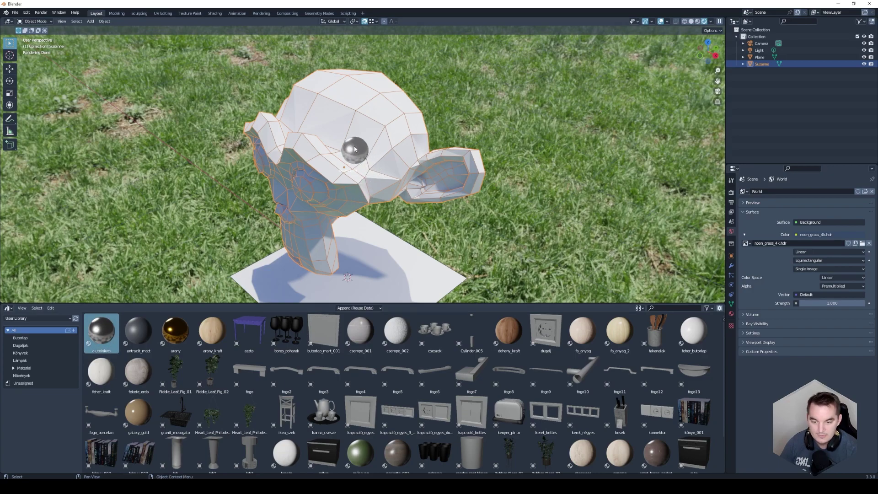
- Place the ikea_szek chair asset onto the plane
{"action": "mouse_move", "coordinate": [378, 249]}
{"action": "middle_mouse_down"}
{"action": "mouse_move", "coordinate": [348, 233]}
{"action": "mouse_move", "coordinate": [294, 235]}
{"action": "middle_mouse_up"}
{"action": "scroll", "coordinate": [345, 232], "scroll_direction": "up", "scroll_amount": 3}
{"action": "scroll", "coordinate": [352, 199], "scroll_direction": "up", "scroll_amount": 2}
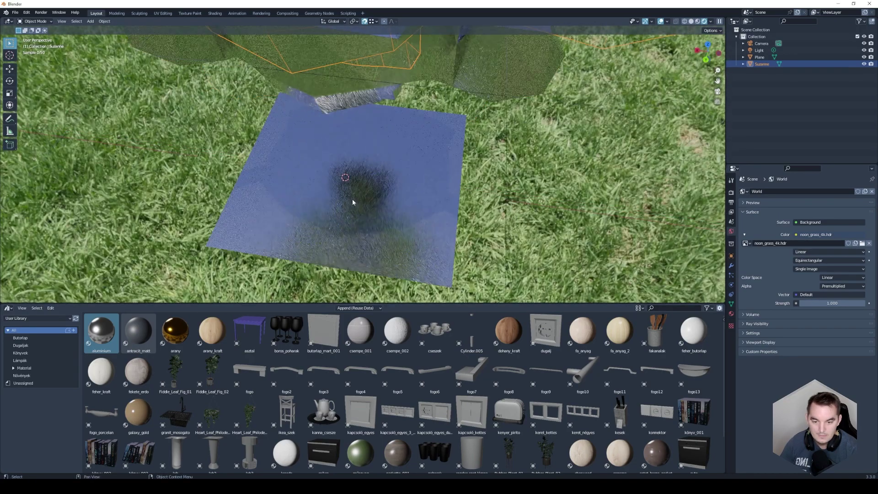
{"action": "scroll", "coordinate": [352, 198], "scroll_direction": "up", "scroll_amount": 2}
{"action": "scroll", "coordinate": [352, 199], "scroll_direction": "down", "scroll_amount": 2}
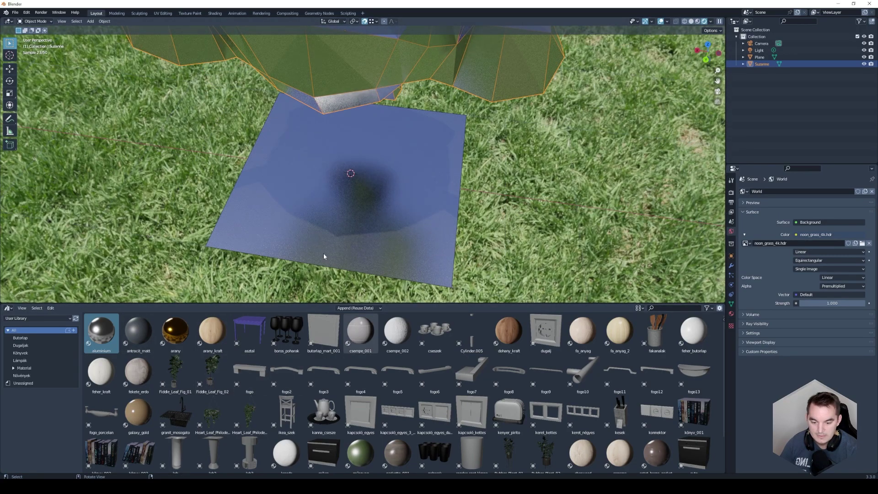
{"action": "middle_click_drag", "start_coordinate": [323, 254], "coordinate": [325, 229]}
{"action": "left_click_drag", "start_coordinate": [286, 413], "coordinate": [321, 204]}
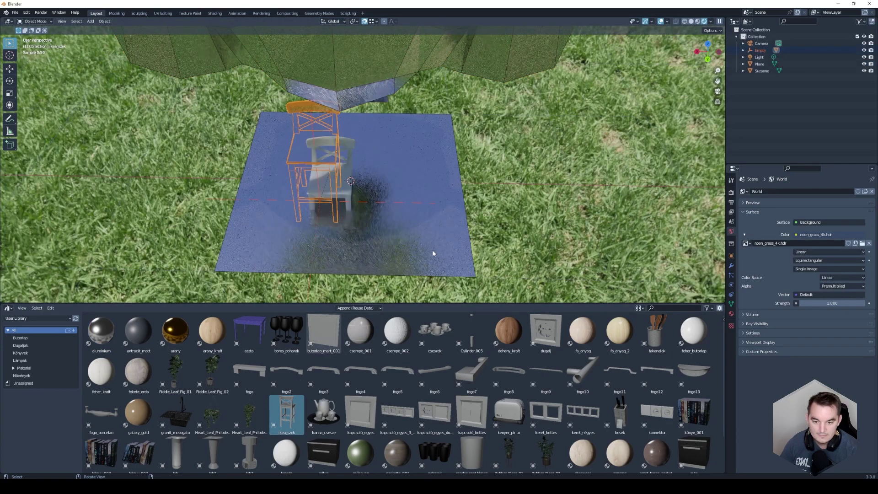
{"action": "mouse_move", "coordinate": [321, 204]}
{"action": "middle_mouse_down"}
{"action": "mouse_move", "coordinate": [321, 157]}
{"action": "mouse_move", "coordinate": [322, 187]}
{"action": "middle_mouse_up"}
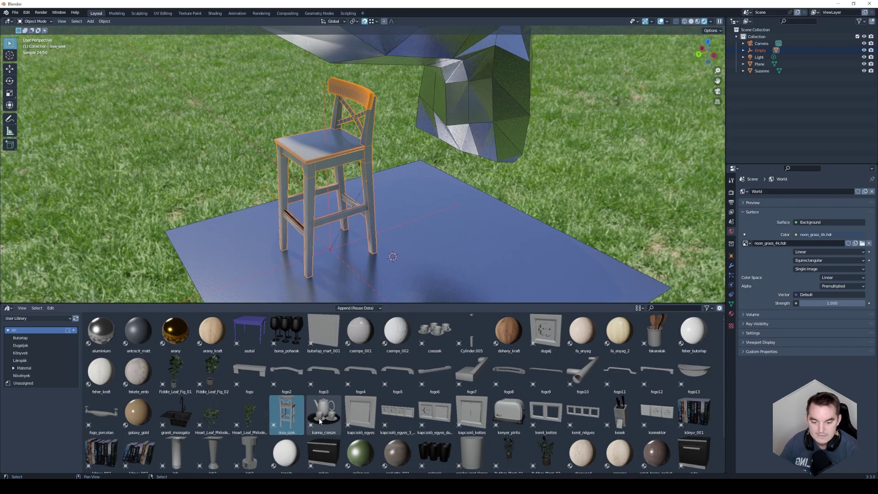
- Place the boros_poharak wine glasses and the könyv_003 book on the chair
{"action": "mouse_move", "coordinate": [287, 332]}
{"action": "left_mouse_down"}
{"action": "mouse_move", "coordinate": [315, 298]}
{"action": "mouse_move", "coordinate": [303, 133]}
{"action": "left_mouse_up"}
{"action": "mouse_move", "coordinate": [303, 133]}
{"action": "middle_mouse_down"}
{"action": "mouse_move", "coordinate": [287, 155]}
{"action": "mouse_move", "coordinate": [351, 167]}
{"action": "middle_mouse_up"}
{"action": "scroll", "coordinate": [351, 166], "scroll_direction": "up", "scroll_amount": 5}
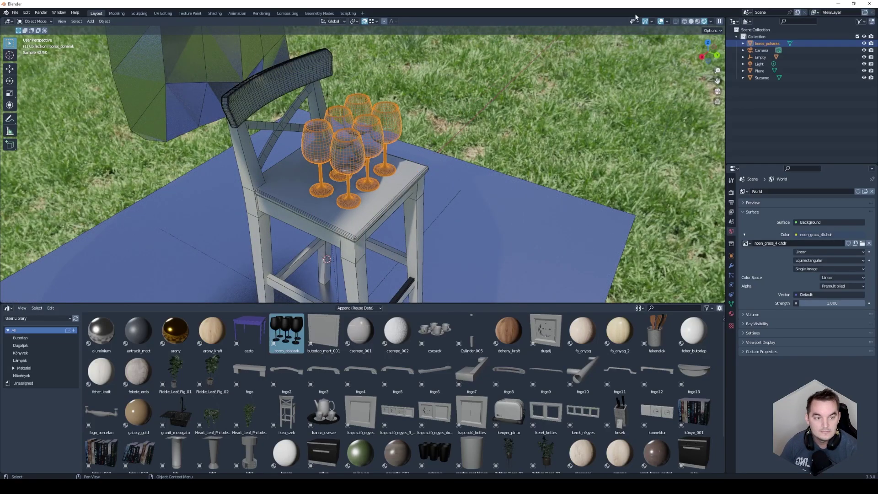
{"action": "left_click_drag", "start_coordinate": [138, 453], "coordinate": [343, 245]}
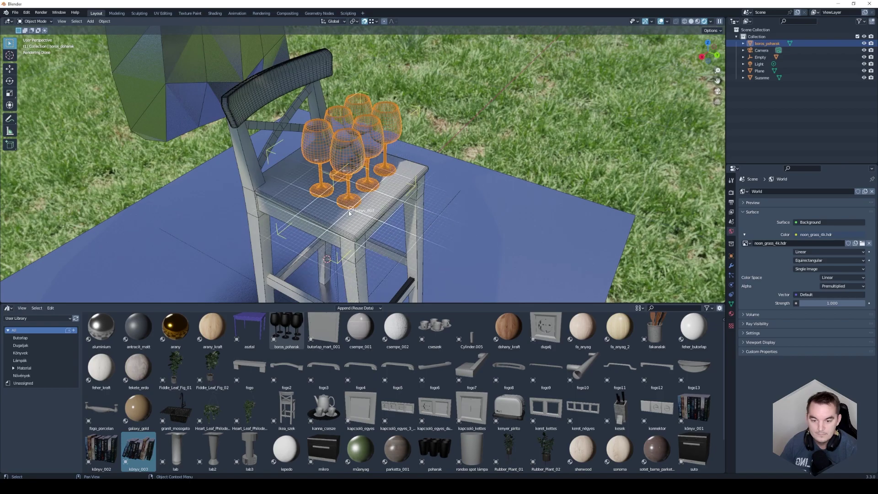
{"action": "mouse_move", "coordinate": [343, 246]}
{"action": "middle_mouse_down"}
{"action": "mouse_move", "coordinate": [401, 236]}
{"action": "mouse_move", "coordinate": [378, 297]}
{"action": "middle_mouse_up"}
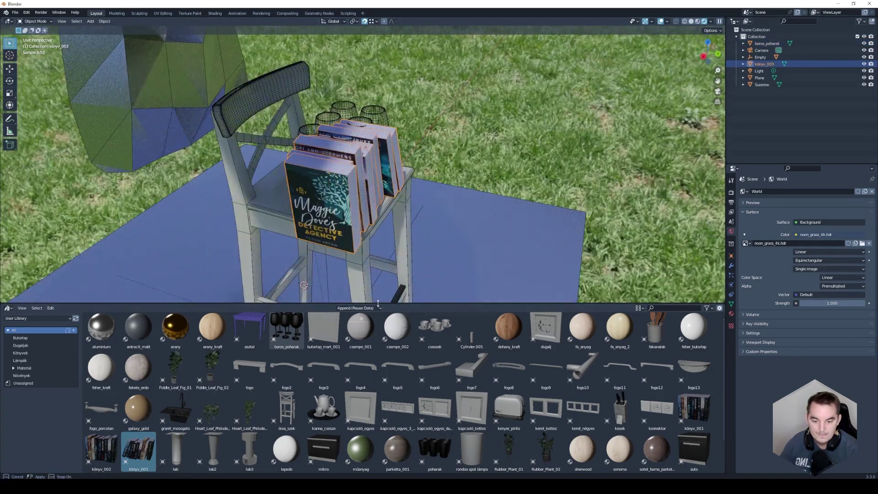
- Delete the books, wine glasses and chair, then split off a new view on the left
{"action": "left_click_drag", "start_coordinate": [377, 303], "coordinate": [370, 426]}
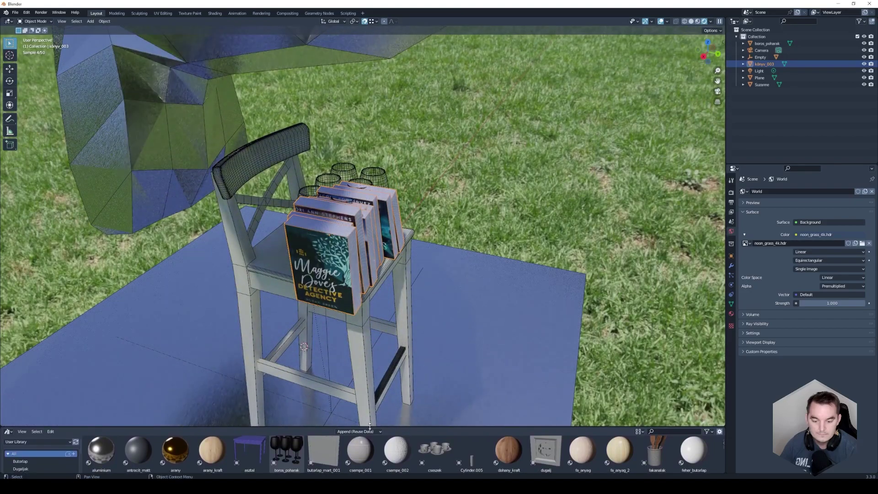
{"action": "scroll", "coordinate": [281, 245], "scroll_direction": "down", "scroll_amount": 5}
{"action": "middle_click_drag", "start_coordinate": [281, 245], "coordinate": [376, 222]}
{"action": "scroll", "coordinate": [375, 222], "scroll_direction": "up", "scroll_amount": 2}
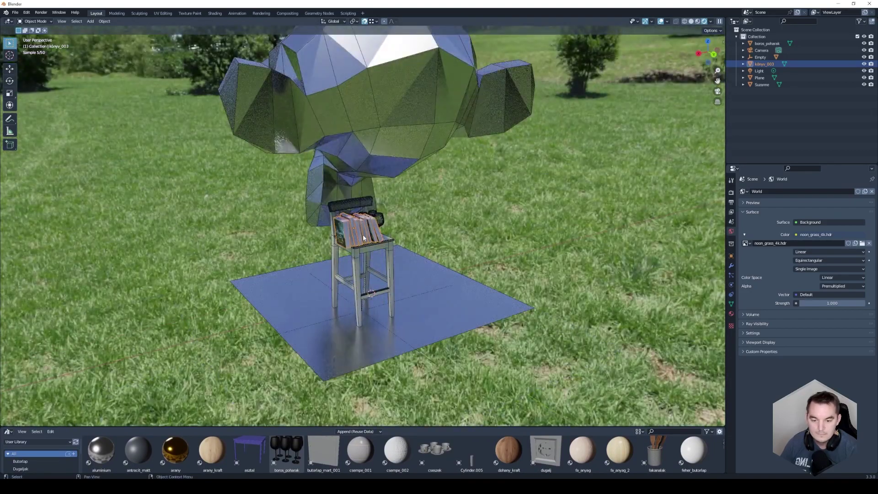
{"action": "key", "text": "Delete"}
{"action": "left_click", "coordinate": [375, 222]}
{"action": "key", "text": "Delete"}
{"action": "left_click", "coordinate": [377, 243]}
{"action": "key", "text": "Delete"}
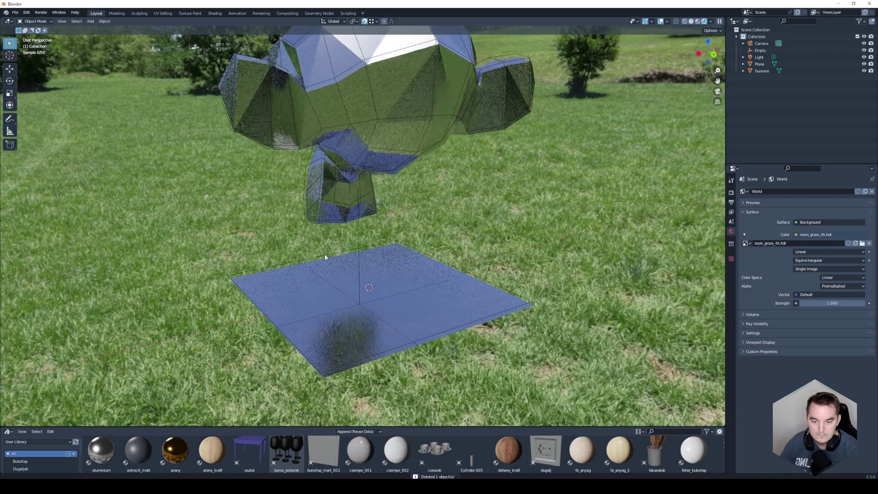
{"action": "mouse_move", "coordinate": [324, 254]}
{"action": "middle_mouse_down"}
{"action": "mouse_move", "coordinate": [304, 272]}
{"action": "mouse_move", "coordinate": [317, 272]}
{"action": "middle_mouse_up"}
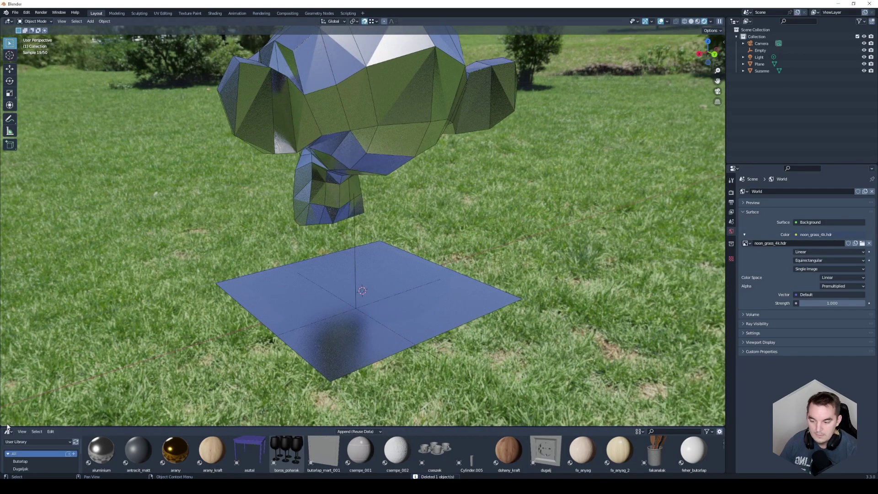
{"action": "mouse_move", "coordinate": [9, 424]}
{"action": "left_mouse_down"}
{"action": "mouse_move", "coordinate": [213, 418]}
{"action": "mouse_move", "coordinate": [190, 242]}
{"action": "left_mouse_up"}
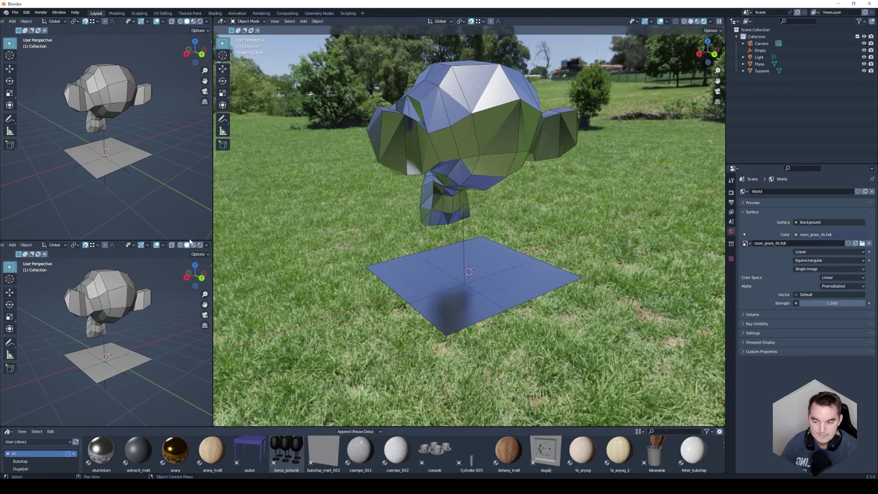
- Turn the top-left area into an Image Editor
{"action": "scroll", "coordinate": [10, 21], "scroll_direction": "up", "scroll_amount": 2}
{"action": "scroll", "coordinate": [10, 21], "scroll_direction": "up", "scroll_amount": 2}
{"action": "left_click", "coordinate": [8, 21]}
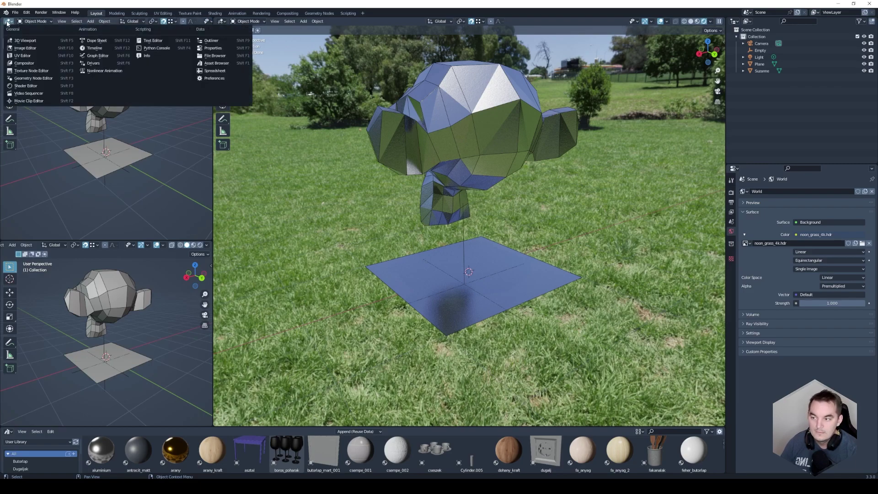
{"action": "left_click", "coordinate": [28, 49]}
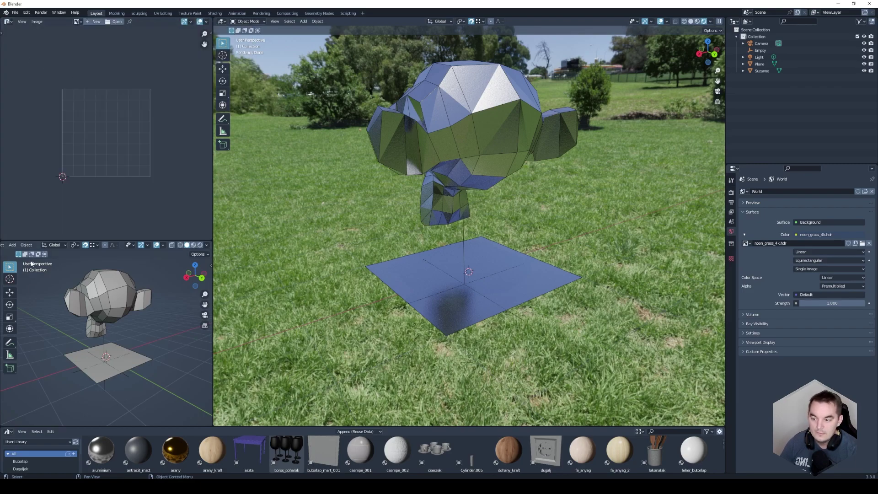
- Turn the lower-left area into a Shader Editor showing the plane's material nodes
{"action": "scroll", "coordinate": [14, 245], "scroll_direction": "up", "scroll_amount": 2}
{"action": "scroll", "coordinate": [14, 246], "scroll_direction": "up", "scroll_amount": 2}
{"action": "left_click", "coordinate": [9, 245]}
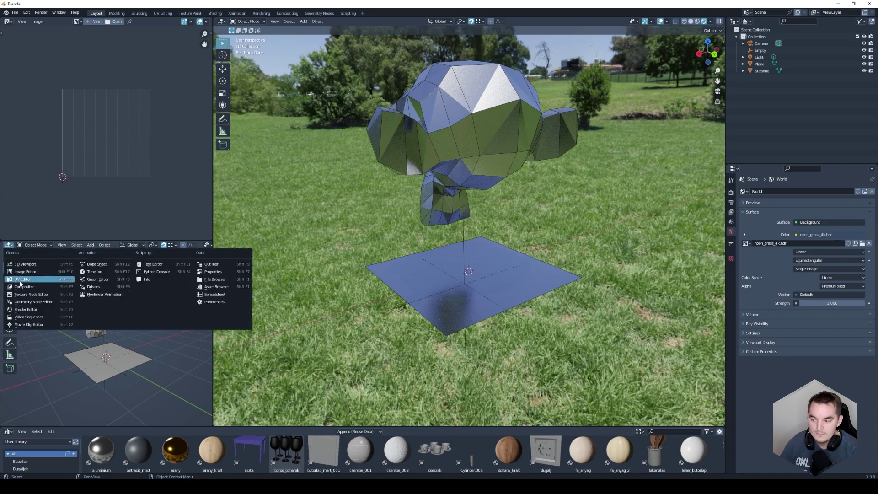
{"action": "left_click", "coordinate": [26, 310]}
{"action": "left_click_drag", "start_coordinate": [137, 302], "coordinate": [250, 317]}
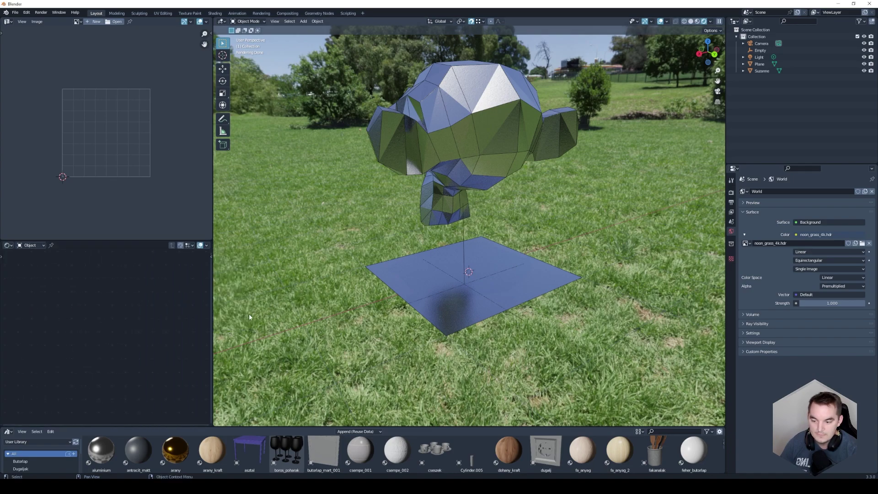
{"action": "left_click", "coordinate": [492, 267]}
{"action": "mouse_move", "coordinate": [131, 339]}
{"action": "middle_mouse_down"}
{"action": "mouse_move", "coordinate": [153, 320]}
{"action": "mouse_move", "coordinate": [147, 326]}
{"action": "middle_mouse_up"}
{"action": "scroll", "coordinate": [152, 320], "scroll_direction": "up", "scroll_amount": 2}
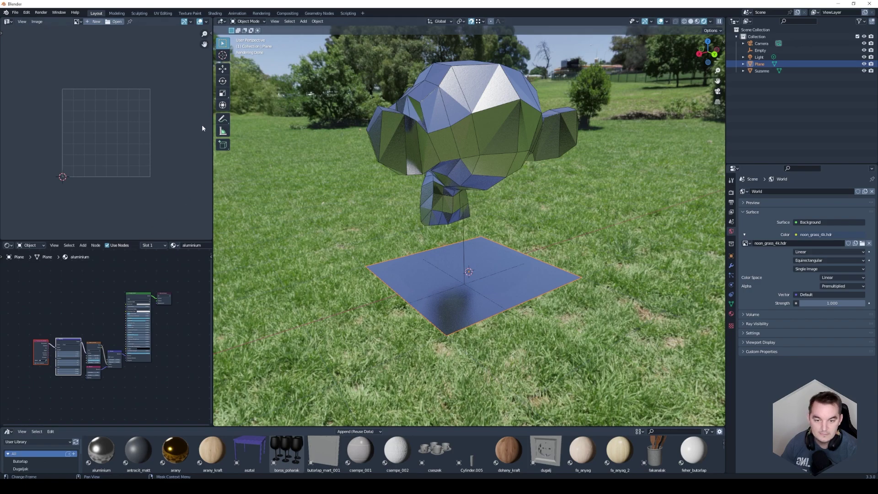
{"action": "left_click", "coordinate": [54, 14]}
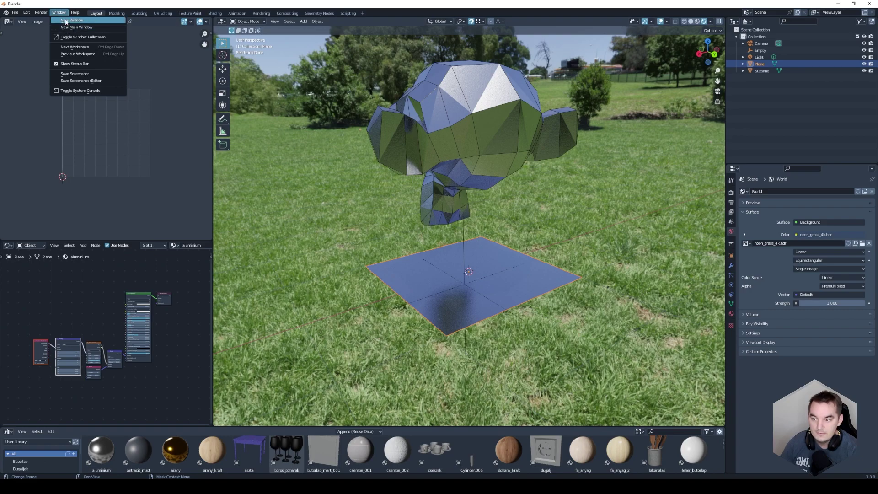
{"action": "left_click", "coordinate": [69, 20]}
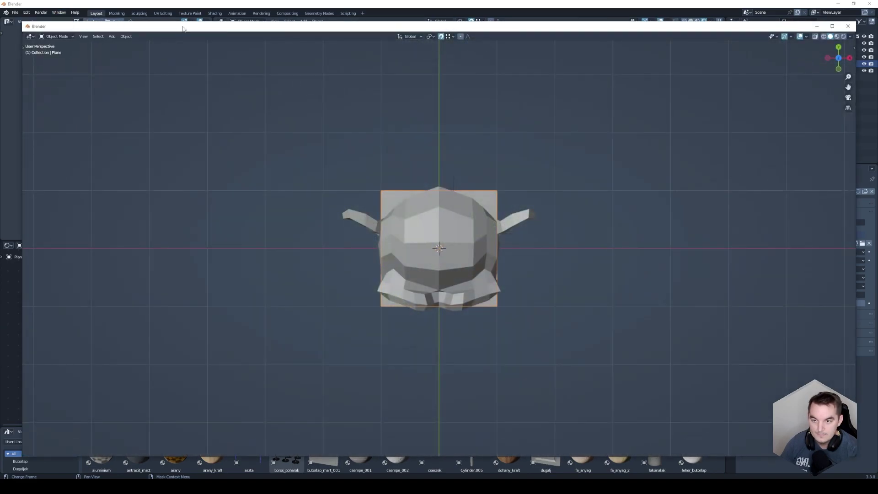
{"action": "left_click", "coordinate": [28, 47]}
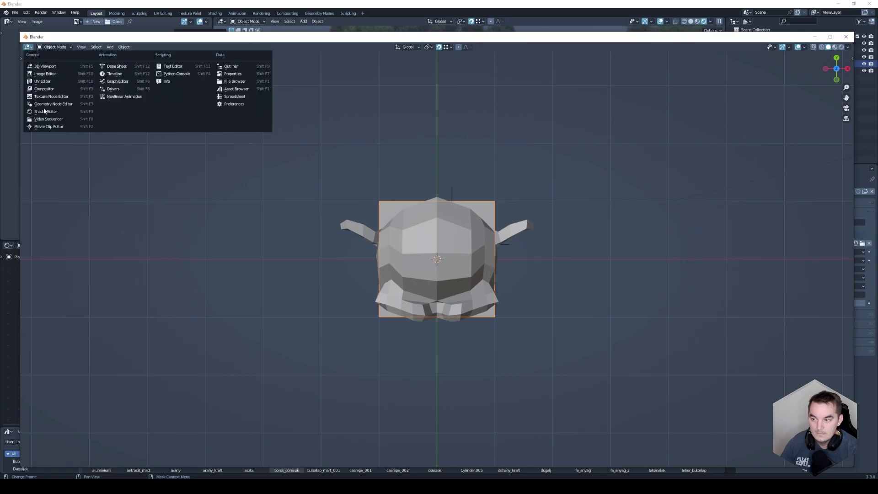
{"action": "left_click", "coordinate": [45, 112]}
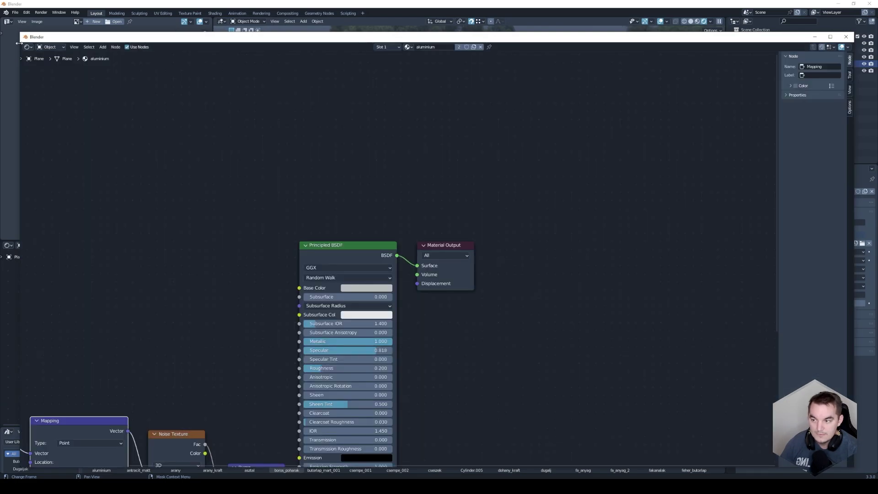
{"action": "left_click_drag", "start_coordinate": [20, 43], "coordinate": [437, 45]}
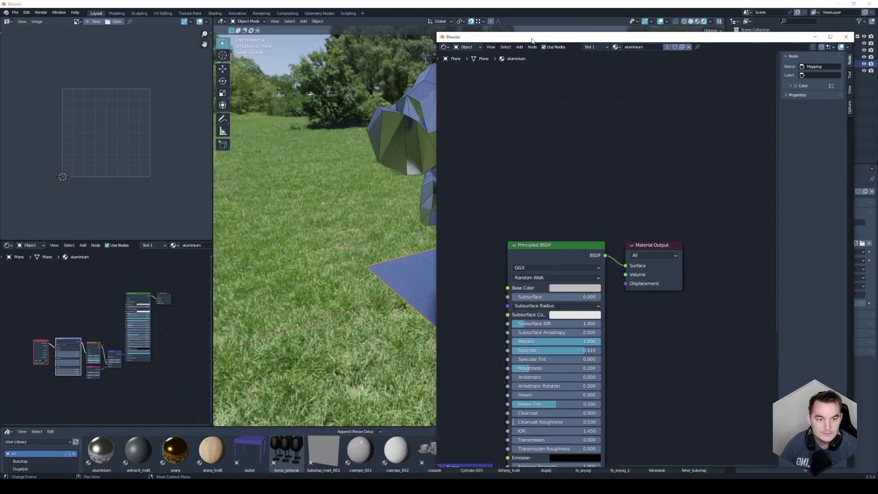
{"action": "left_click_drag", "start_coordinate": [532, 41], "coordinate": [317, 21]}
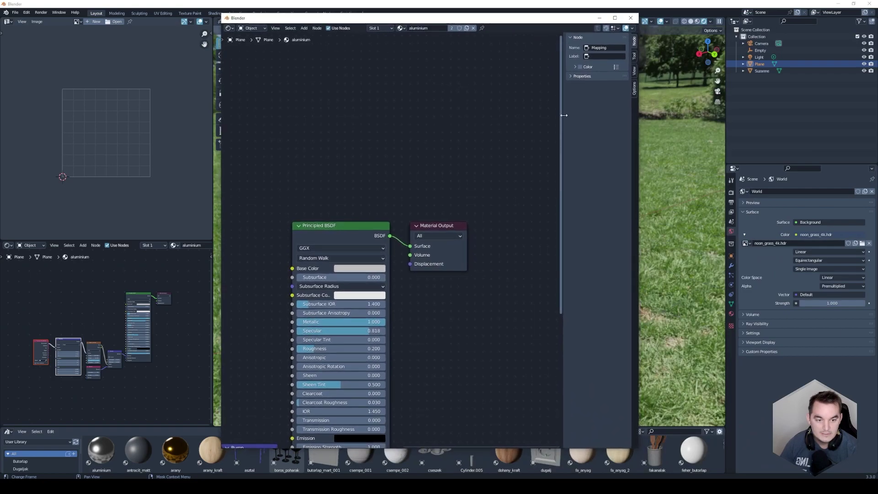
{"action": "left_click_drag", "start_coordinate": [564, 115], "coordinate": [608, 115]}
{"action": "mouse_move", "coordinate": [316, 295]}
{"action": "middle_mouse_down"}
{"action": "mouse_move", "coordinate": [415, 148]}
{"action": "mouse_move", "coordinate": [436, 148]}
{"action": "middle_mouse_up"}
{"action": "scroll", "coordinate": [415, 166], "scroll_direction": "down", "scroll_amount": 2}
{"action": "scroll", "coordinate": [416, 168], "scroll_direction": "down", "scroll_amount": 2}
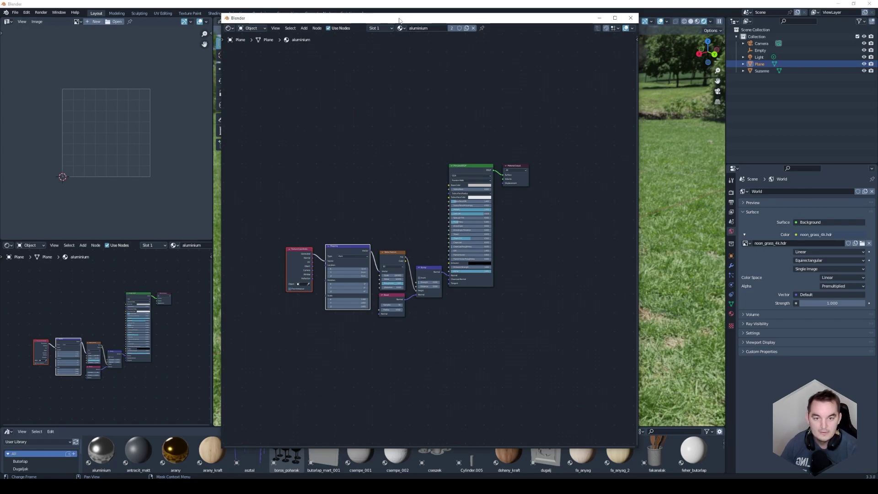
{"action": "mouse_move", "coordinate": [399, 20]}
{"action": "left_mouse_down"}
{"action": "mouse_move", "coordinate": [716, 42]}
{"action": "mouse_move", "coordinate": [877, 82]}
{"action": "mouse_move", "coordinate": [875, 3]}
{"action": "left_mouse_up"}
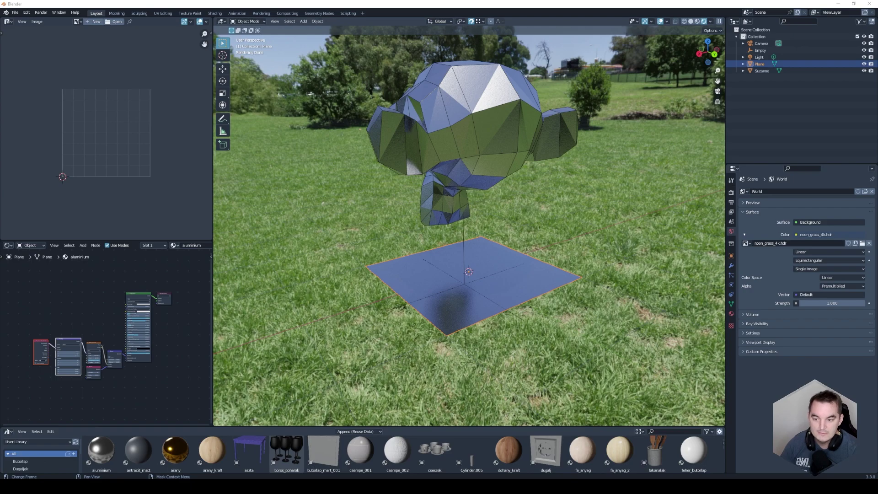
{"action": "left_click_drag", "start_coordinate": [488, 7], "coordinate": [438, 30]}
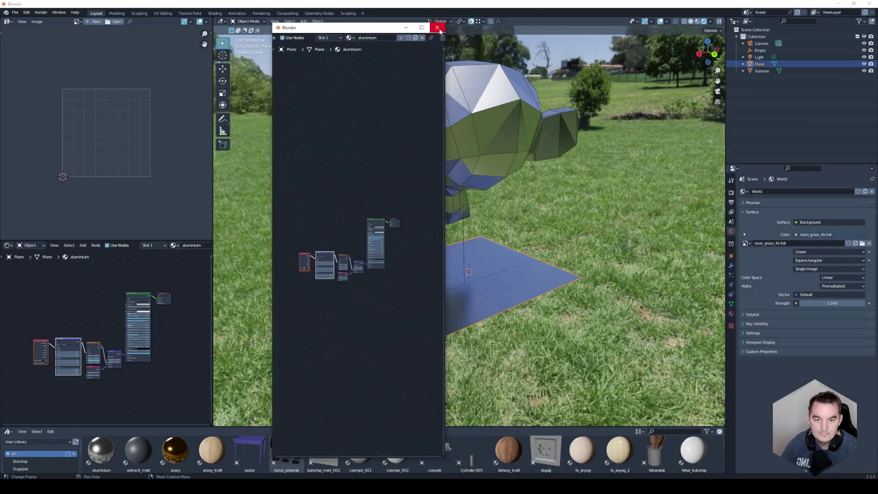
{"action": "left_click", "coordinate": [437, 28]}
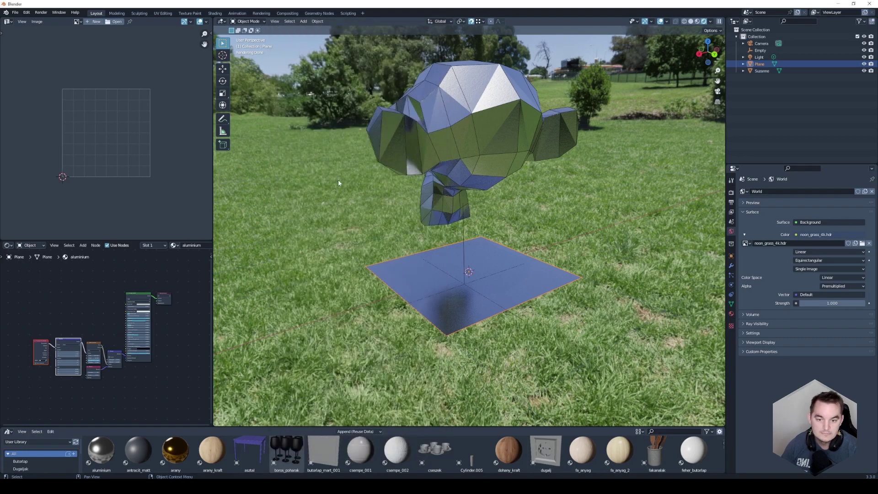
- Select Suzanne, enter Edit Mode and select only the top face of her head
{"action": "middle_click_drag", "start_coordinate": [461, 187], "coordinate": [410, 256], "text": "shift"}
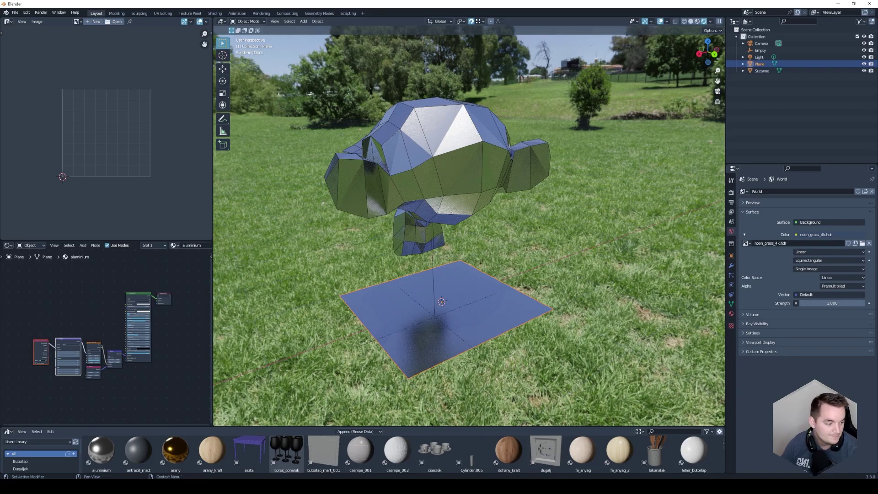
{"action": "mouse_move", "coordinate": [410, 256]}
{"action": "middle_mouse_down"}
{"action": "mouse_move", "coordinate": [479, 181]}
{"action": "mouse_move", "coordinate": [443, 169]}
{"action": "middle_mouse_up"}
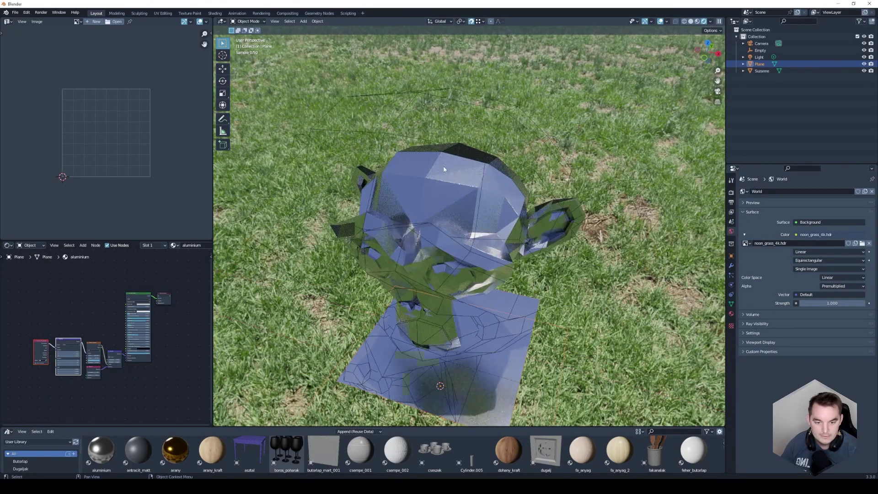
{"action": "scroll", "coordinate": [443, 168], "scroll_direction": "up", "scroll_amount": 3}
{"action": "left_click", "coordinate": [435, 162]}
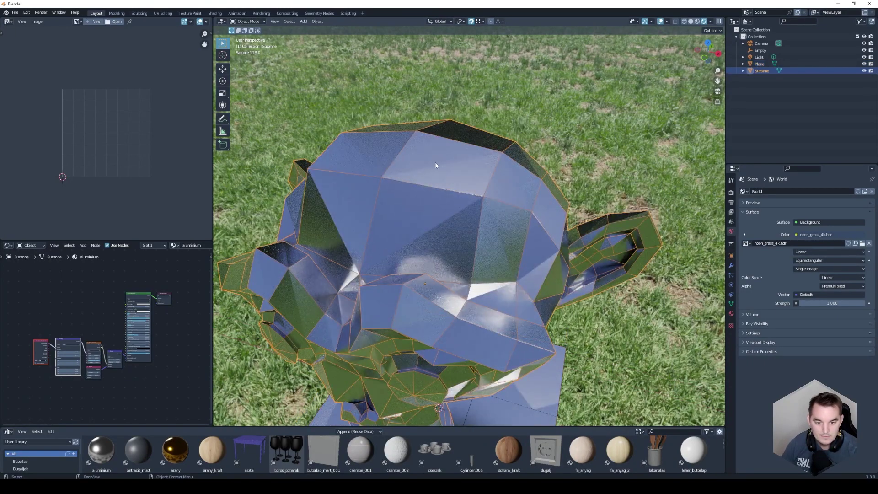
{"action": "key", "text": "Tab"}
{"action": "key", "text": "alt+a"}
{"action": "left_click", "coordinate": [455, 195]}
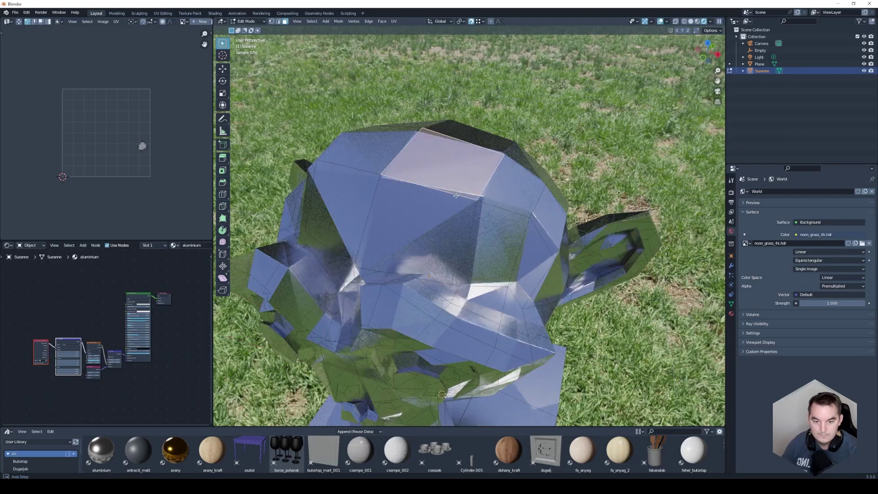
- Duplicate the top face and place the copy above the head
{"action": "scroll", "coordinate": [455, 196], "scroll_direction": "down", "scroll_amount": 2}
{"action": "scroll", "coordinate": [456, 195], "scroll_direction": "down", "scroll_amount": 2}
{"action": "scroll", "coordinate": [456, 196], "scroll_direction": "down", "scroll_amount": 2}
{"action": "key", "text": "g"}
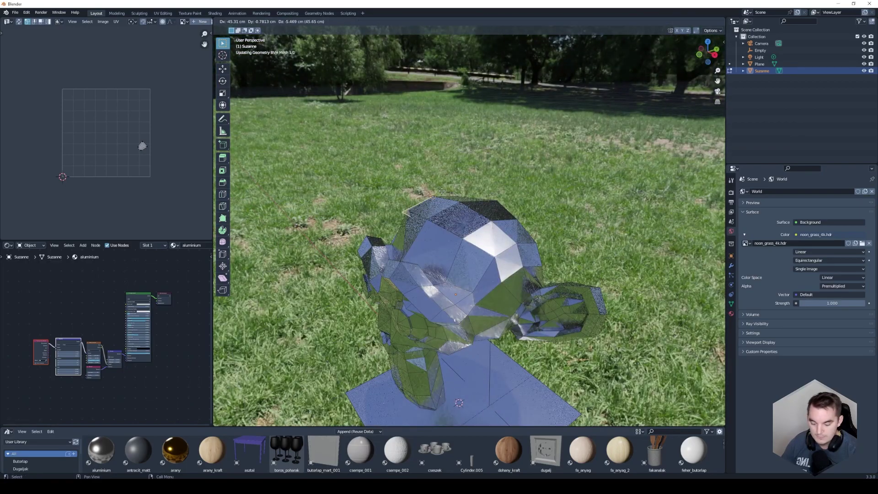
{"action": "left_click", "coordinate": [450, 108]}
{"action": "mouse_move", "coordinate": [450, 107]}
{"action": "middle_mouse_down"}
{"action": "mouse_move", "coordinate": [476, 209]}
{"action": "mouse_move", "coordinate": [394, 72]}
{"action": "middle_mouse_up"}
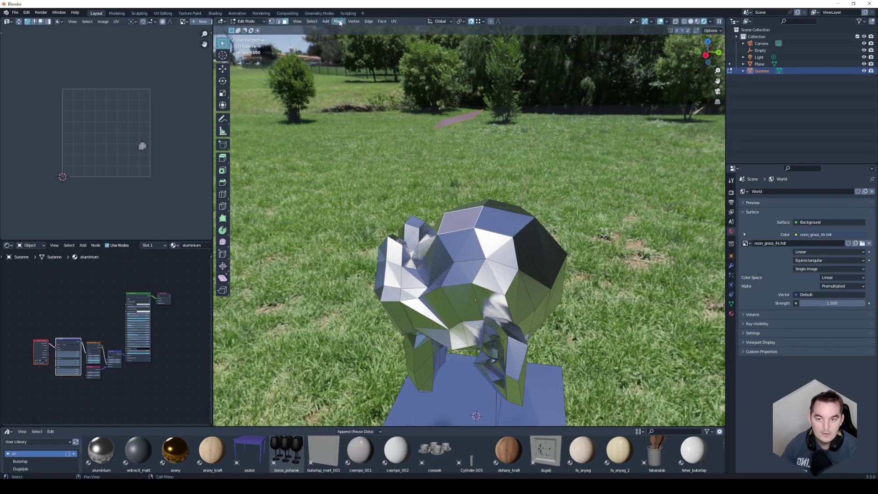
- Bridge the two faces into a box, switch to Solid shading, then undo the bridge
{"action": "right_click", "coordinate": [465, 221]}
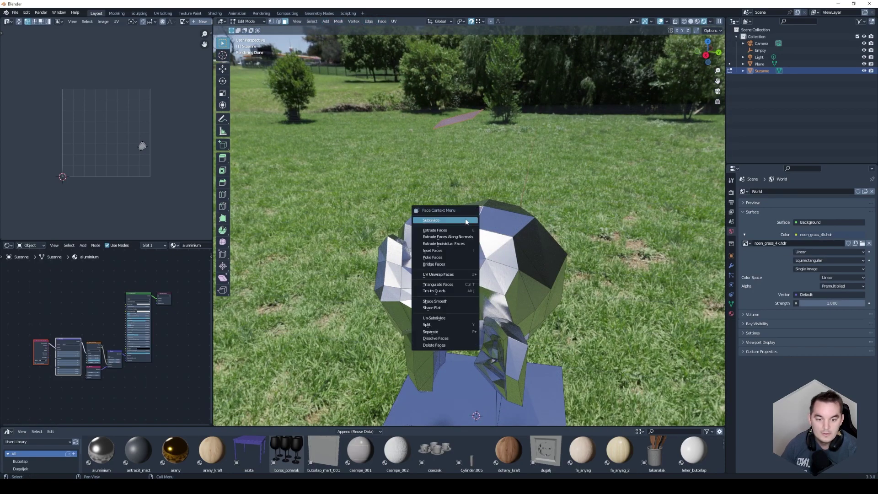
{"action": "left_click", "coordinate": [433, 265]}
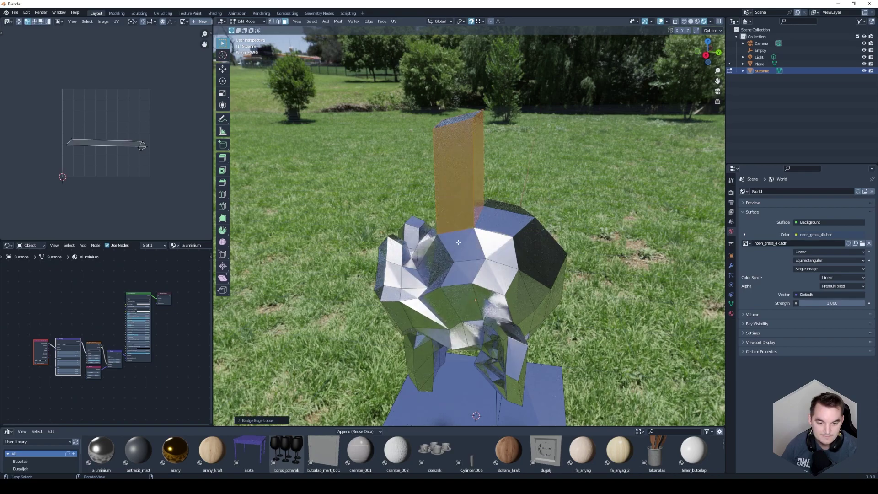
{"action": "middle_click_drag", "start_coordinate": [432, 265], "coordinate": [688, 24]}
{"action": "left_click", "coordinate": [690, 21]}
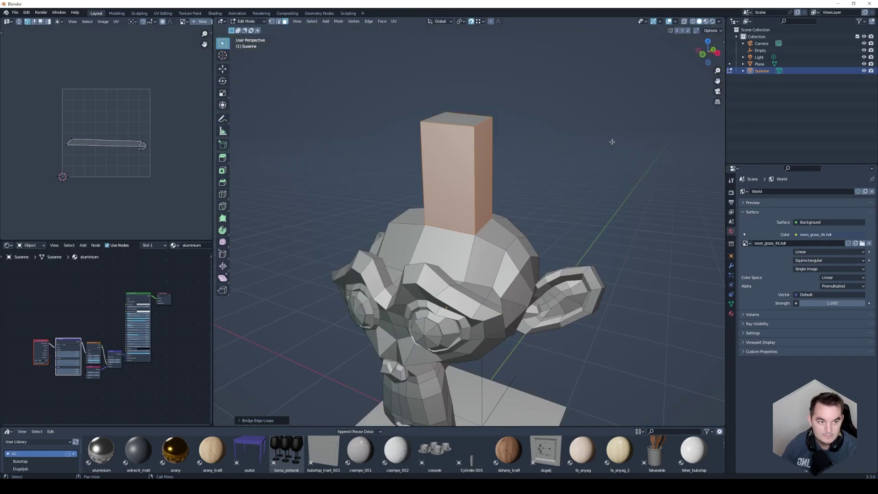
{"action": "mouse_move", "coordinate": [612, 141]}
{"action": "middle_mouse_down"}
{"action": "mouse_move", "coordinate": [366, 233]}
{"action": "mouse_move", "coordinate": [440, 215]}
{"action": "mouse_move", "coordinate": [444, 197]}
{"action": "middle_mouse_up"}
{"action": "key", "text": "ctrl+z"}
{"action": "key", "text": "ctrl+f"}
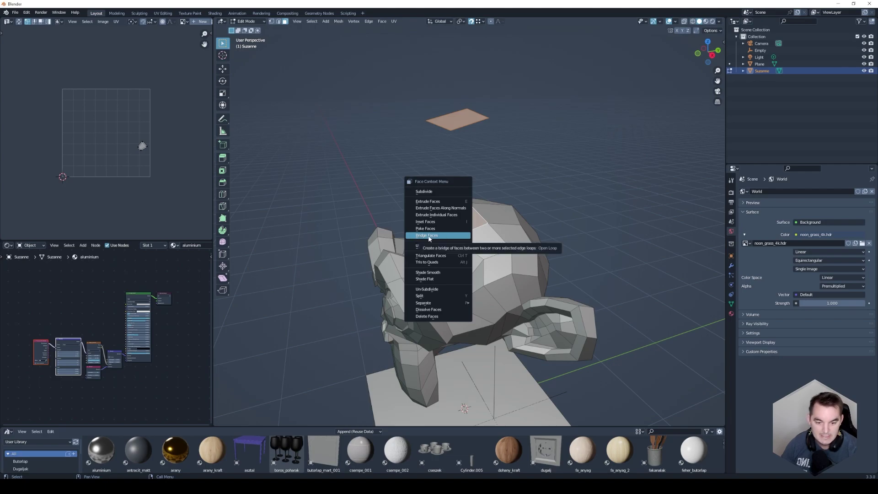
- Assign the I key as a shortcut for Bridge Faces
{"action": "right_click", "coordinate": [428, 236]}
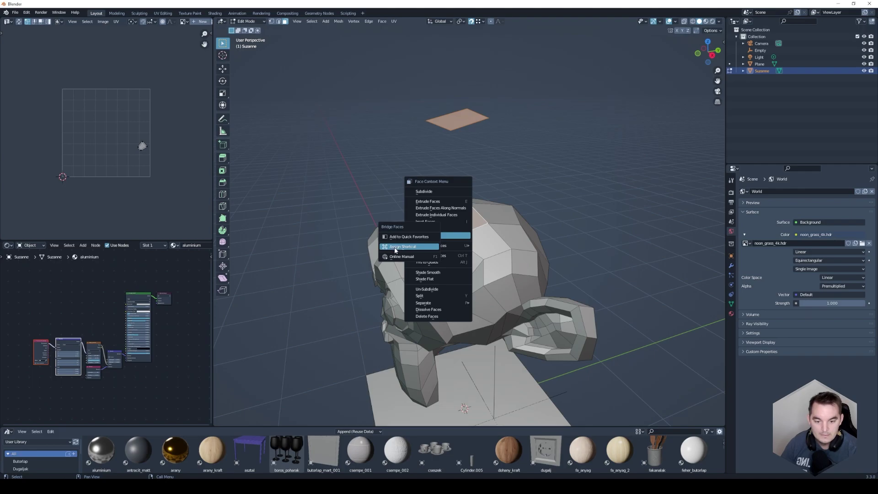
{"action": "left_click", "coordinate": [413, 249]}
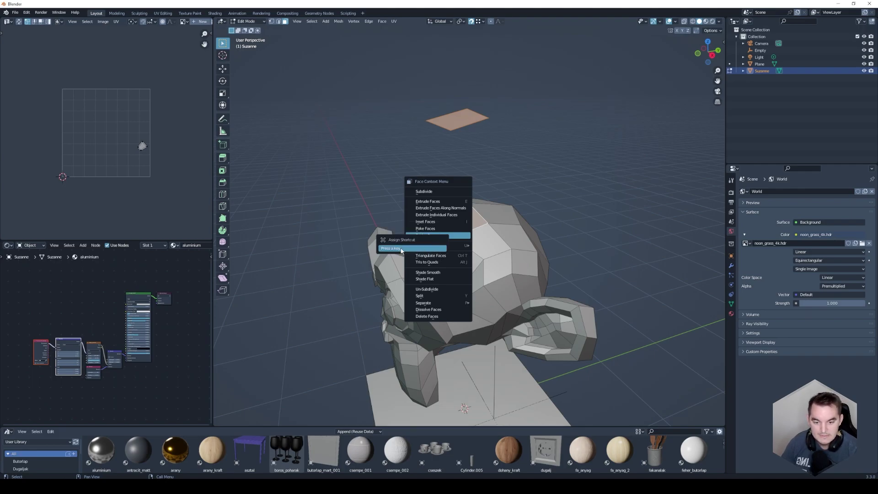
{"action": "key", "text": "i"}
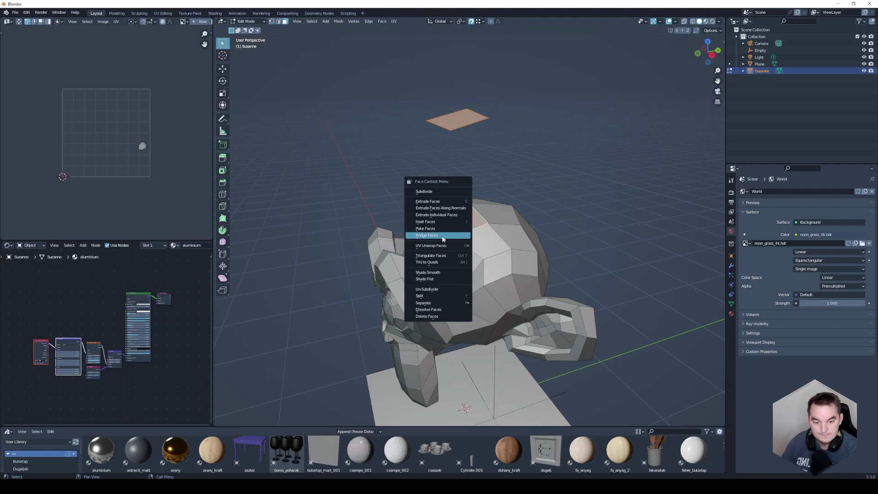
- Bridge the plane's face up into Suzanne's head, select all, and return to Object Mode
{"action": "key", "text": "Escape"}
{"action": "mouse_move", "coordinate": [442, 239]}
{"action": "middle_mouse_down"}
{"action": "mouse_move", "coordinate": [474, 228]}
{"action": "mouse_move", "coordinate": [459, 224]}
{"action": "middle_mouse_up"}
{"action": "key", "text": "i"}
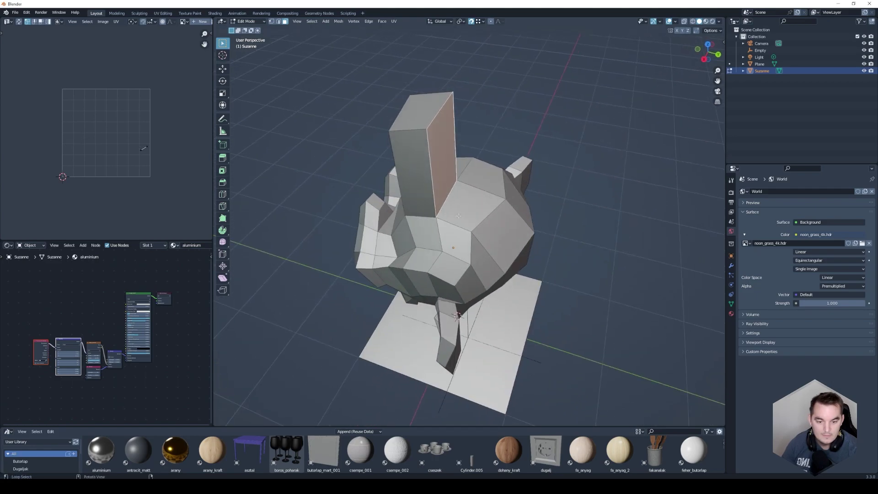
{"action": "middle_click_drag", "start_coordinate": [475, 225], "coordinate": [488, 214]}
{"action": "scroll", "coordinate": [488, 215], "scroll_direction": "down", "scroll_amount": 4}
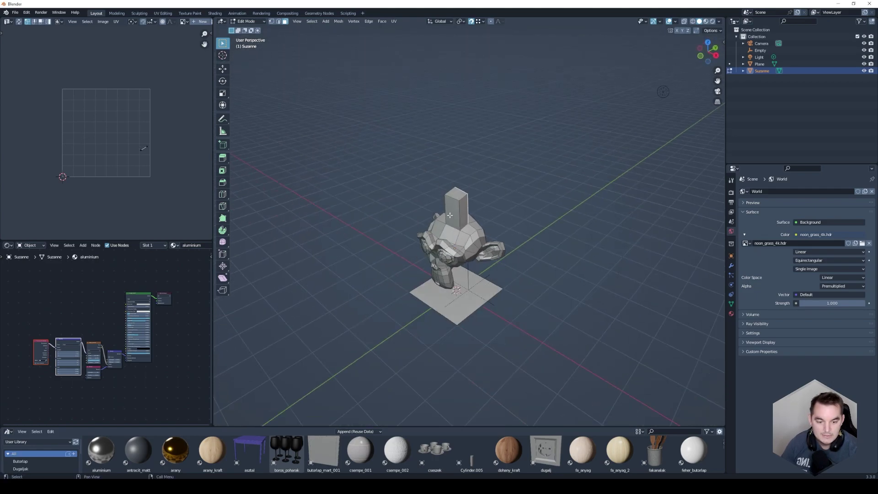
{"action": "key", "text": "a"}
{"action": "key", "text": "Tab"}
- Add a cube under Suzanne and extrude one of its faces in Edit Mode
{"action": "key", "text": "shift+a"}
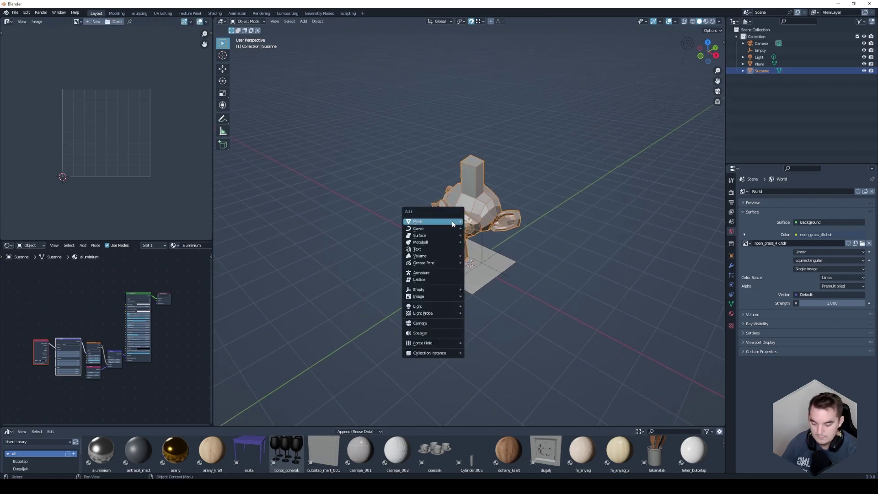
{"action": "mouse_move", "coordinate": [432, 221]}
{"action": "left_click", "coordinate": [480, 231]}
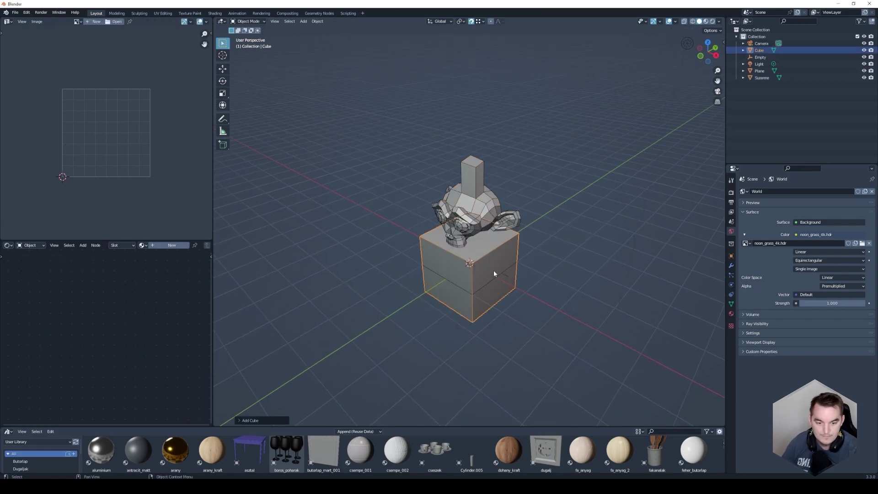
{"action": "key", "text": "Tab"}
{"action": "key", "text": "e"}
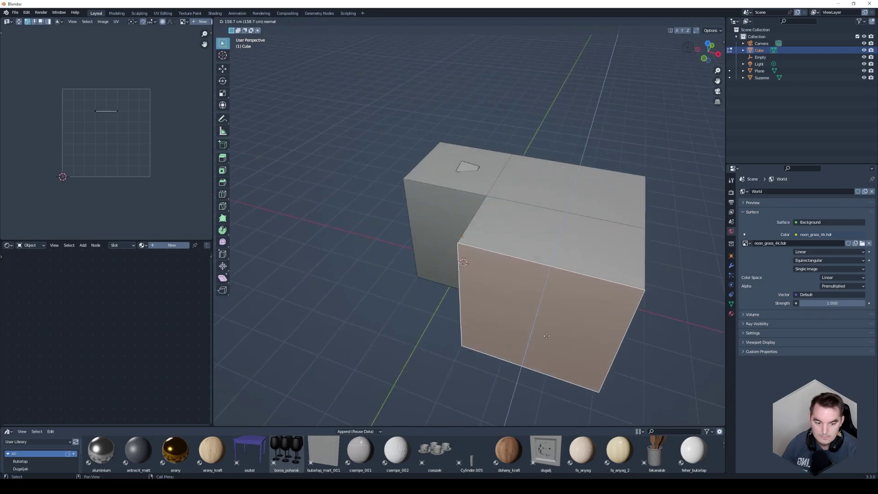
{"action": "left_click", "coordinate": [547, 336]}
{"action": "scroll", "coordinate": [409, 302], "scroll_direction": "up", "scroll_amount": 5}
{"action": "mouse_move", "coordinate": [410, 301]}
{"action": "middle_mouse_down"}
{"action": "mouse_move", "coordinate": [515, 269]}
{"action": "mouse_move", "coordinate": [437, 260]}
{"action": "mouse_move", "coordinate": [477, 235]}
{"action": "middle_mouse_up"}
{"action": "scroll", "coordinate": [514, 269], "scroll_direction": "down", "scroll_amount": 6}
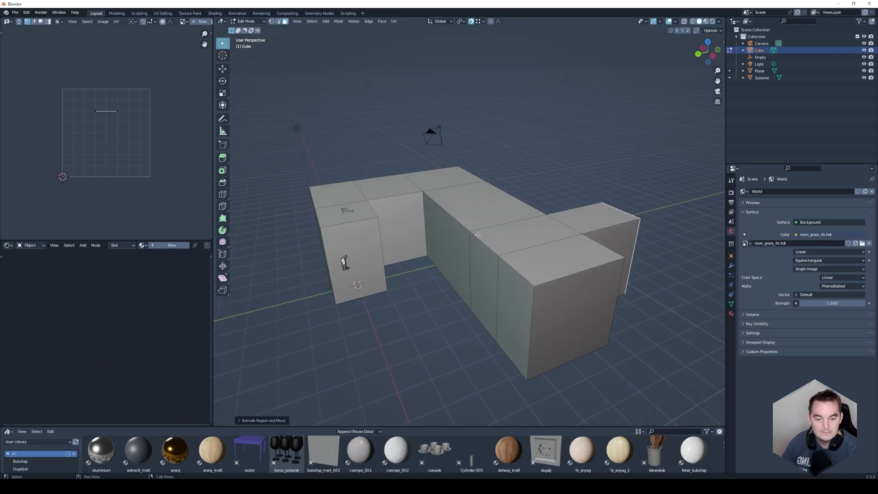
- Select a strip of top, side and underside faces on the extruded mesh
{"action": "left_click", "coordinate": [439, 174]}
{"action": "left_click", "coordinate": [478, 273]}
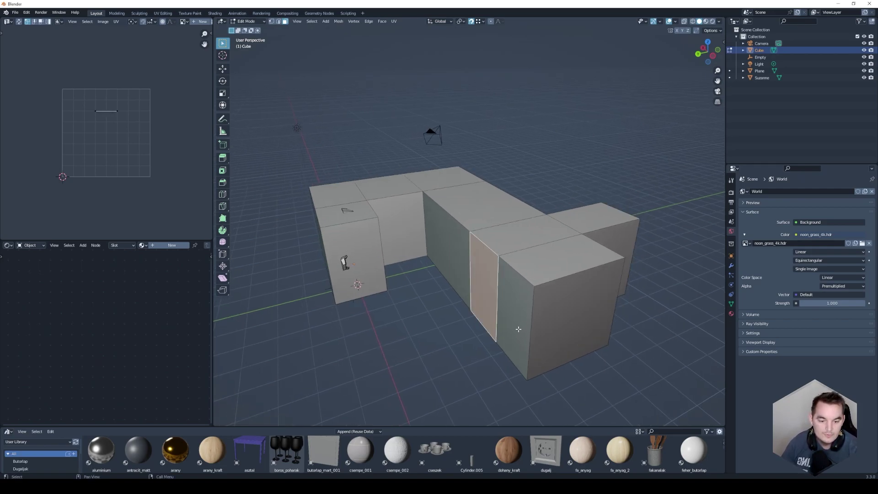
{"action": "mouse_move", "coordinate": [420, 260]}
{"action": "middle_mouse_down"}
{"action": "mouse_move", "coordinate": [549, 275]}
{"action": "mouse_move", "coordinate": [527, 309]}
{"action": "middle_mouse_up"}
{"action": "left_click", "coordinate": [548, 274]}
{"action": "left_click", "coordinate": [507, 201], "text": "shift"}
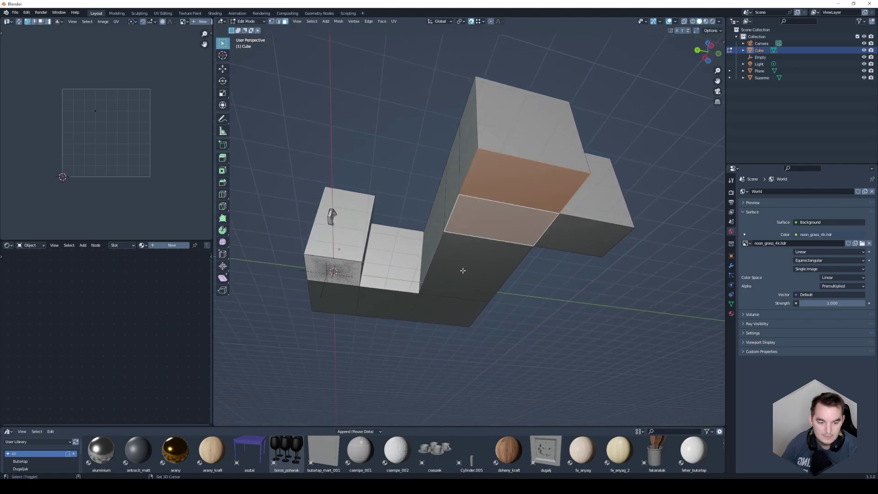
{"action": "left_click", "coordinate": [480, 249], "text": "shift"}
{"action": "left_click", "coordinate": [418, 304], "text": "shift"}
{"action": "left_click", "coordinate": [361, 300], "text": "shift"}
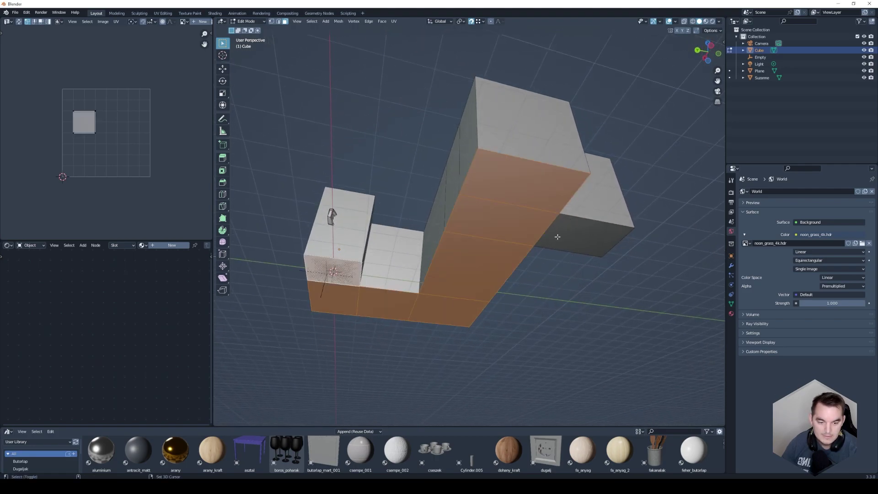
{"action": "middle_click_drag", "start_coordinate": [558, 237], "coordinate": [518, 232]}
{"action": "left_click", "coordinate": [519, 232]}
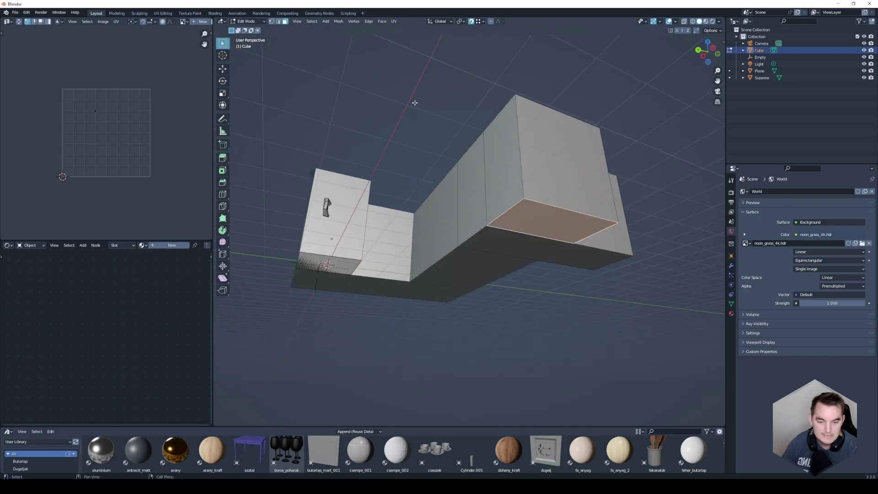
{"action": "left_click", "coordinate": [312, 22]}
{"action": "mouse_move", "coordinate": [328, 143]}
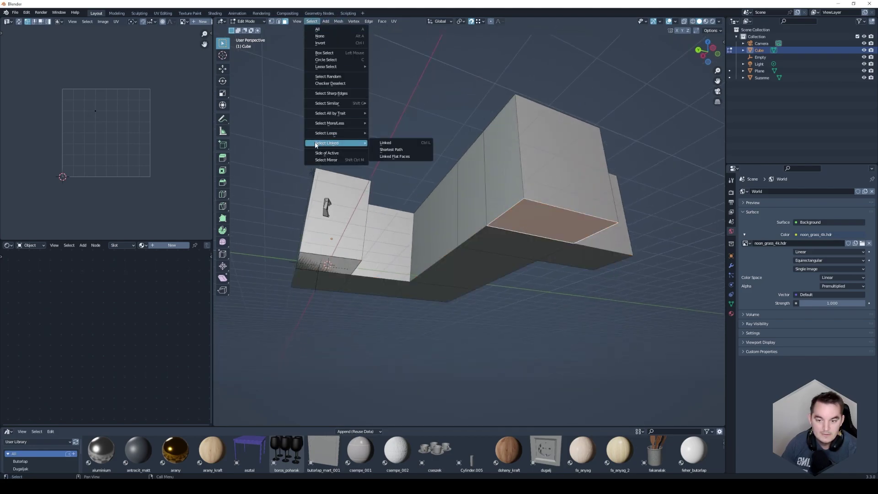
- Select linked flat bottom faces, then try picking individual faces on the block mesh
{"action": "left_click", "coordinate": [399, 156]}
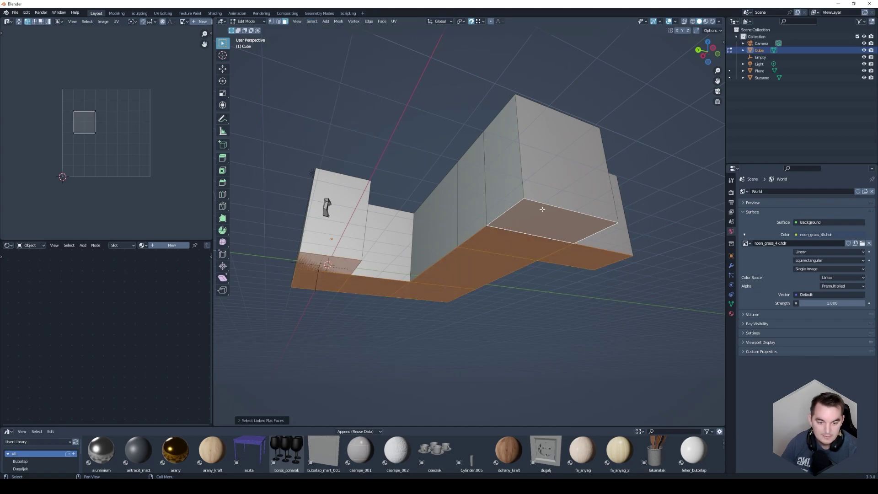
{"action": "left_click", "coordinate": [540, 227]}
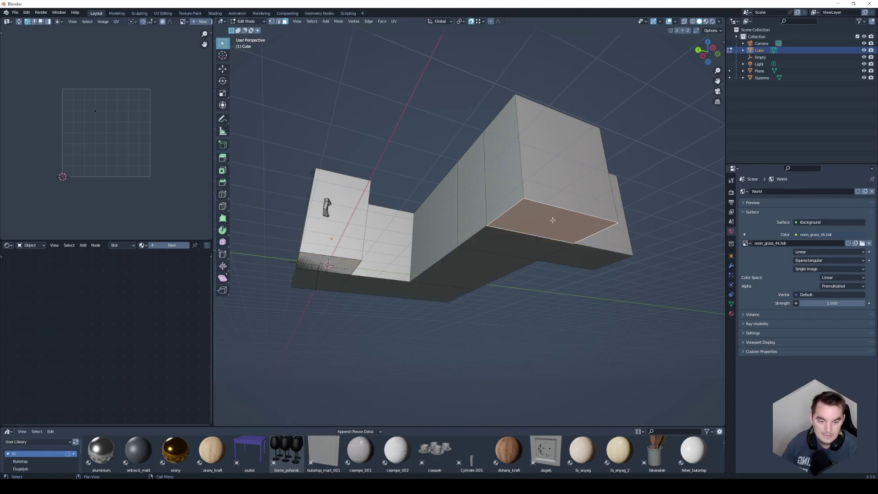
{"action": "left_click", "coordinate": [506, 240]}
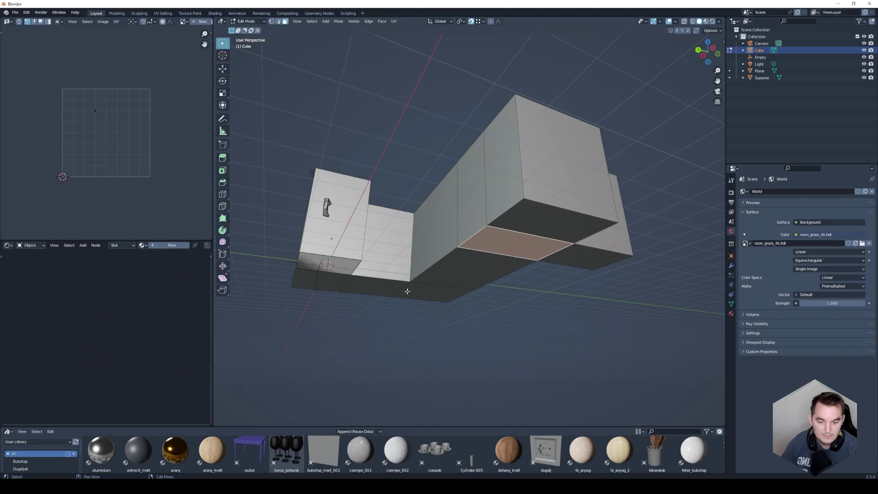
{"action": "left_click", "coordinate": [407, 291]}
{"action": "left_click", "coordinate": [335, 281]}
{"action": "left_click", "coordinate": [337, 264]}
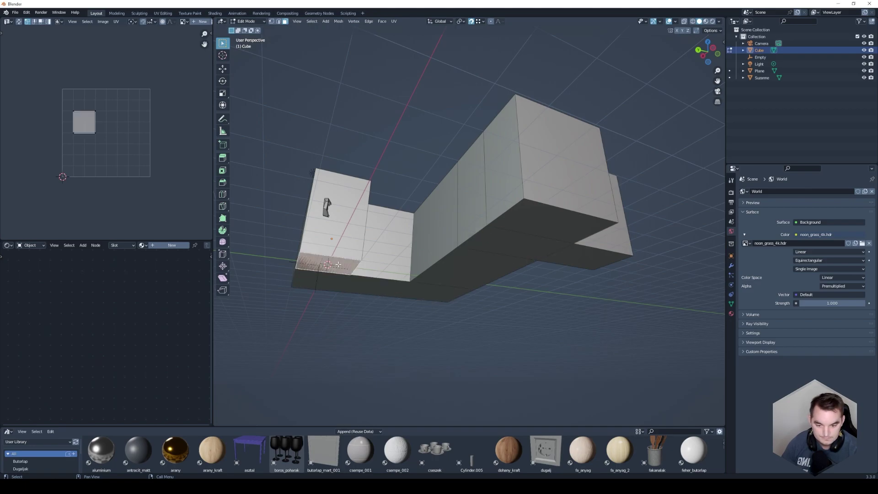
{"action": "left_click", "coordinate": [541, 233]}
{"action": "left_click", "coordinate": [503, 237]}
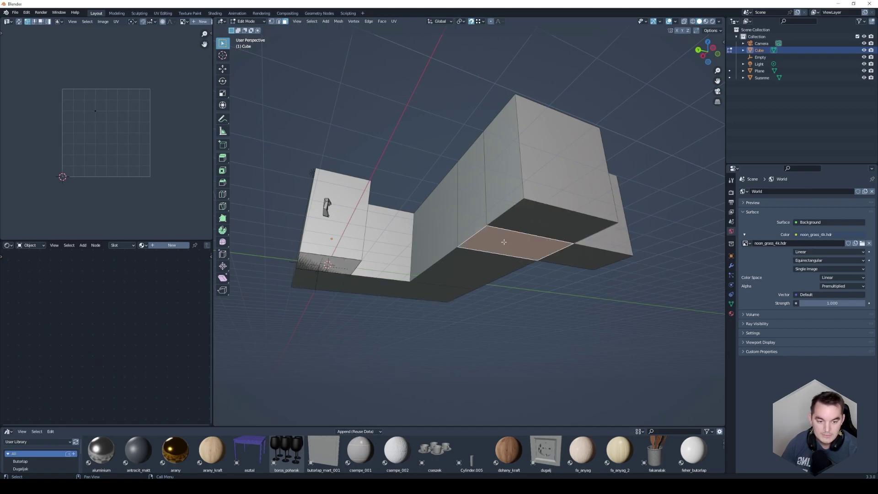
- Assign Shift+L as the shortcut for Select Linked Flat Faces
{"action": "left_click", "coordinate": [312, 22]}
{"action": "mouse_move", "coordinate": [330, 142]}
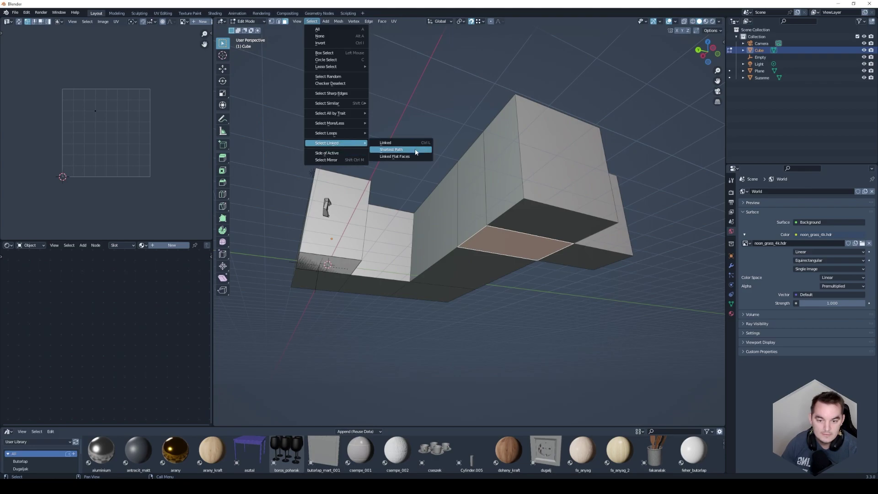
{"action": "right_click", "coordinate": [404, 157]}
{"action": "left_click", "coordinate": [378, 167]}
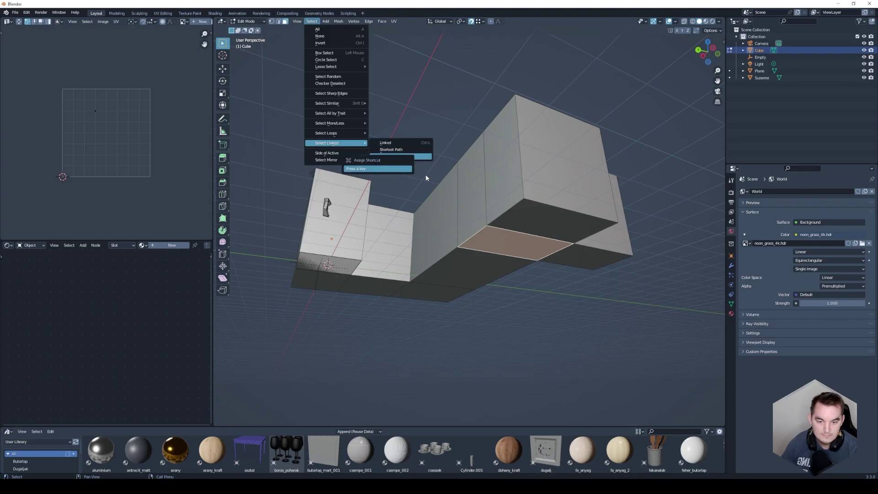
{"action": "key", "text": "shift+l"}
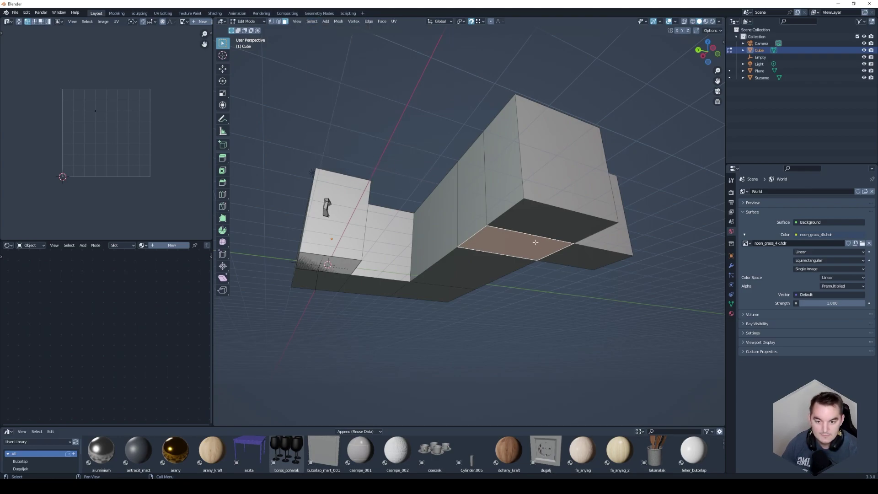
- Use Shift+L to select the linked flat bottom, top and front wall faces
{"action": "left_click", "coordinate": [473, 273]}
{"action": "key", "text": "shift+l"}
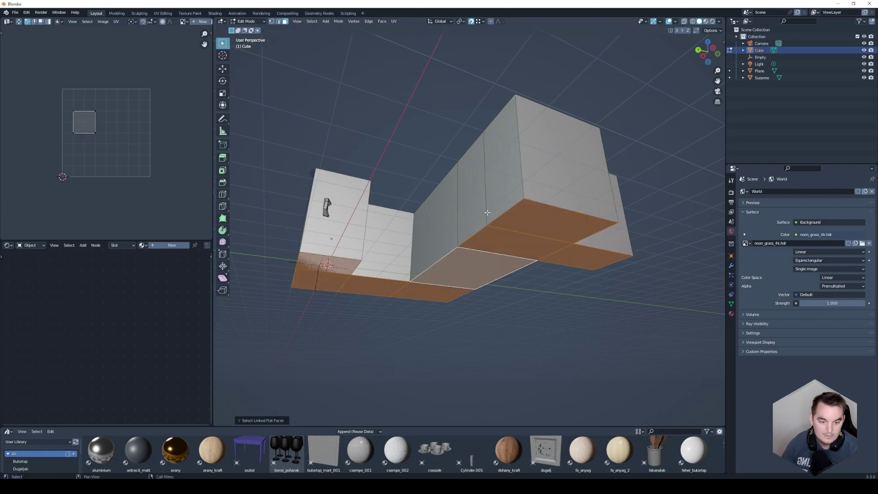
{"action": "middle_click_drag", "start_coordinate": [486, 206], "coordinate": [570, 202]}
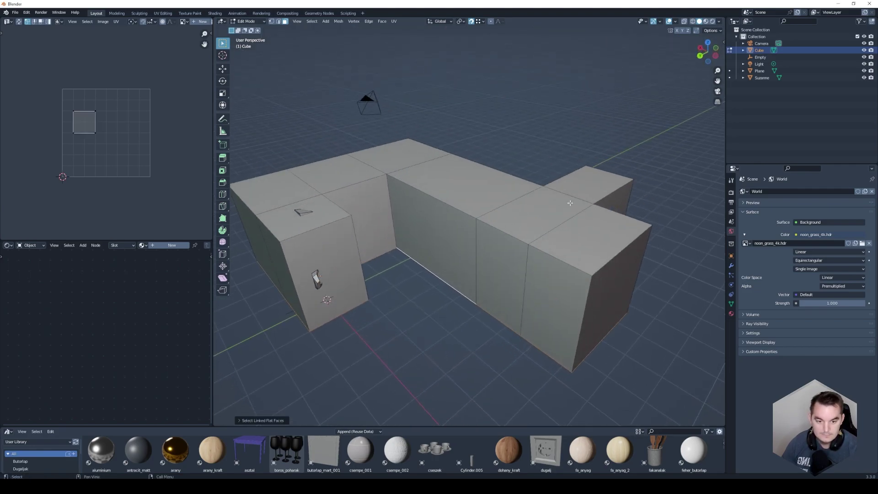
{"action": "left_click", "coordinate": [520, 215]}
{"action": "key", "text": "shift+l"}
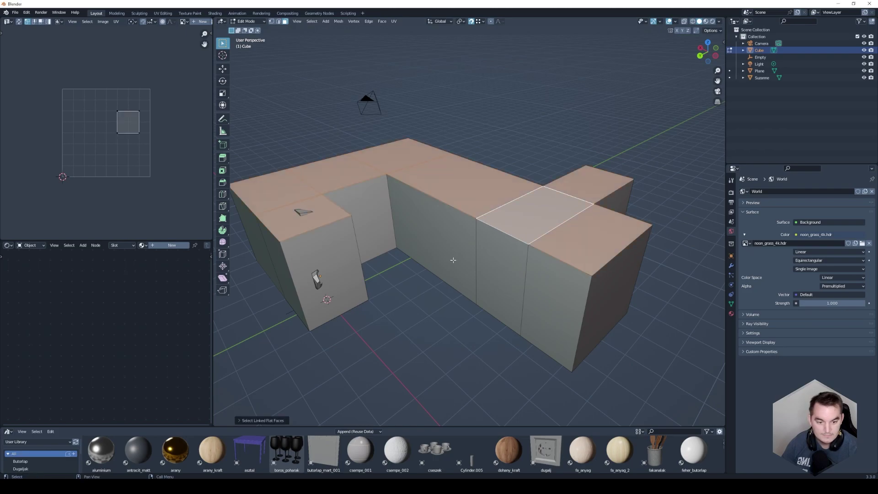
{"action": "left_click", "coordinate": [453, 260]}
{"action": "key", "text": "shift+l"}
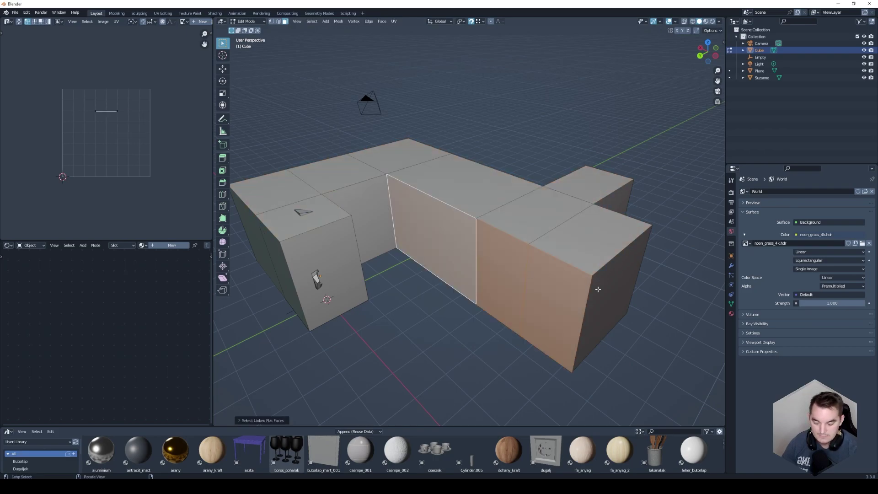
- Select linked flat wall faces from another angle and return to Object Mode
{"action": "mouse_move", "coordinate": [598, 289]}
{"action": "middle_mouse_down"}
{"action": "mouse_move", "coordinate": [527, 236]}
{"action": "mouse_move", "coordinate": [480, 249]}
{"action": "mouse_move", "coordinate": [580, 255]}
{"action": "mouse_move", "coordinate": [436, 241]}
{"action": "mouse_move", "coordinate": [517, 227]}
{"action": "mouse_move", "coordinate": [452, 230]}
{"action": "mouse_move", "coordinate": [454, 246]}
{"action": "middle_mouse_up"}
{"action": "left_click", "coordinate": [526, 235]}
{"action": "key", "text": "ctrl+shift+alt+f"}
{"action": "scroll", "coordinate": [436, 241], "scroll_direction": "down", "scroll_amount": 3}
{"action": "key", "text": "Tab"}
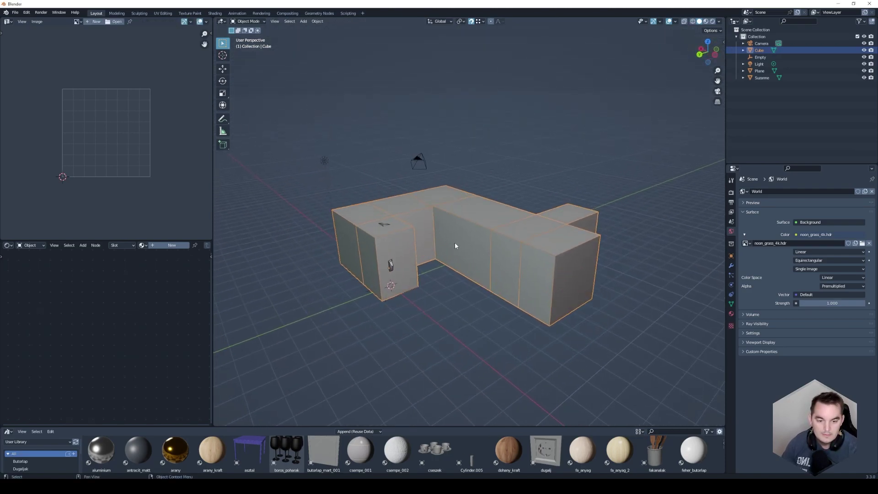
- Search the Preferences add-on list and enable the Archimesh add-on
{"action": "left_click", "coordinate": [26, 12]}
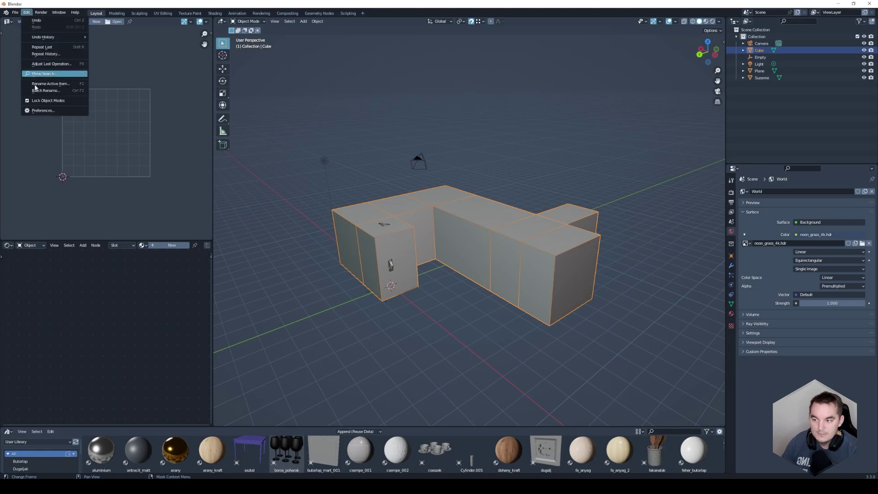
{"action": "left_click", "coordinate": [40, 110]}
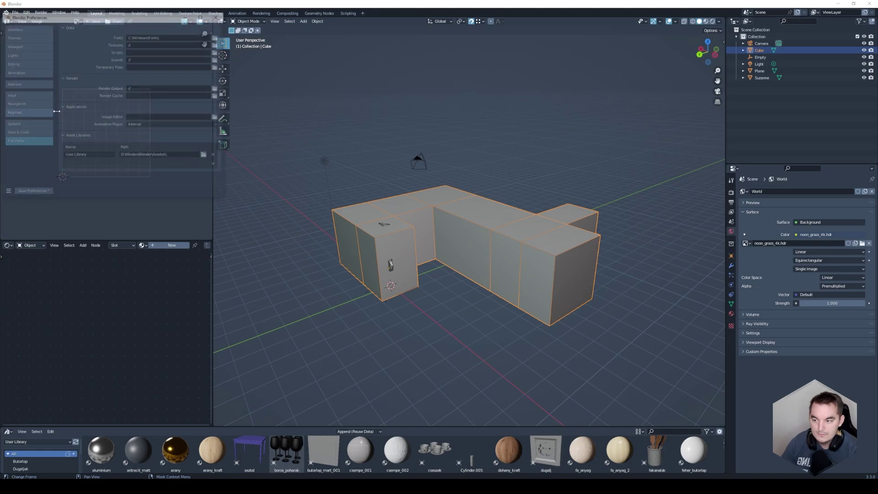
{"action": "left_click", "coordinate": [18, 82]}
{"action": "left_click", "coordinate": [180, 35]}
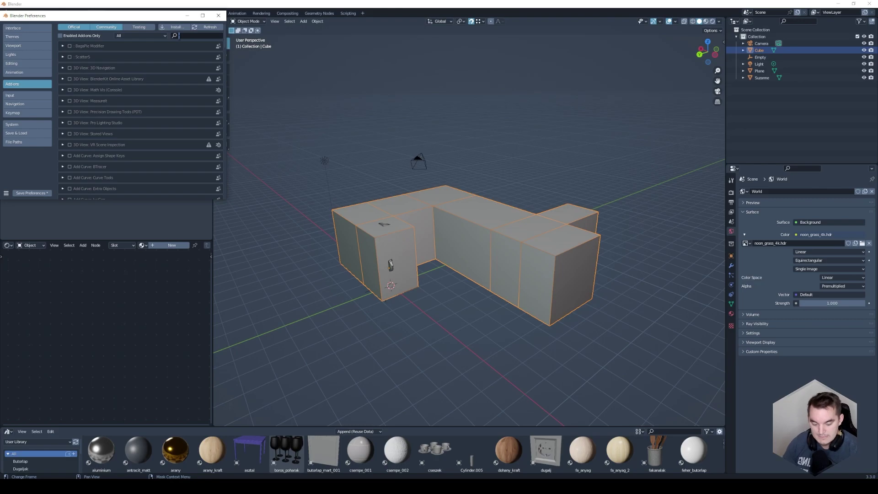
{"action": "type", "text": "loop"}
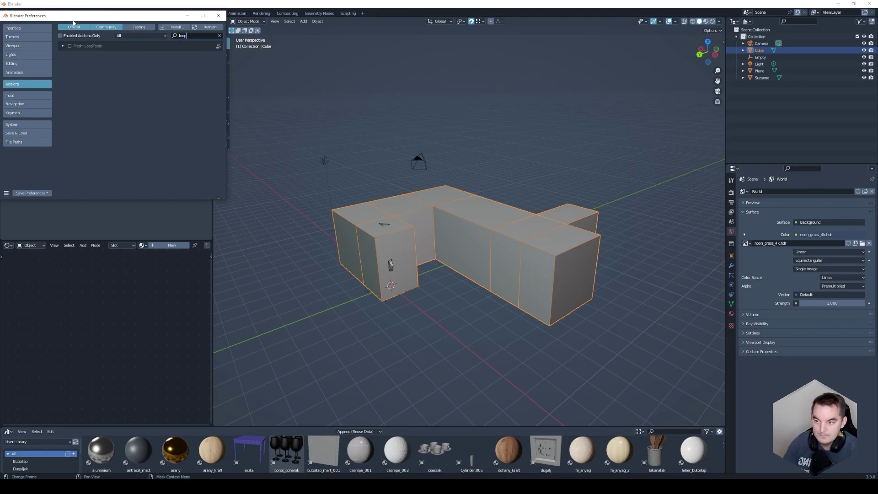
{"action": "left_click", "coordinate": [187, 35]}
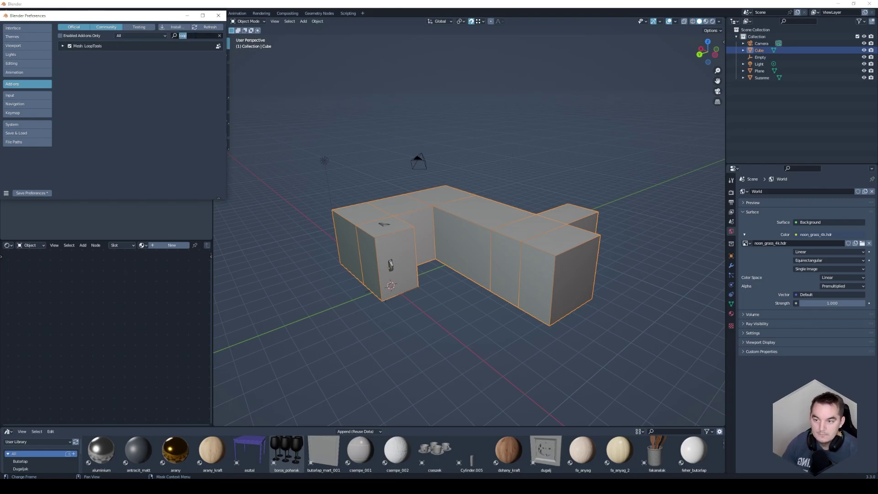
{"action": "key", "text": "BackSpace"}
{"action": "type", "text": "node"}
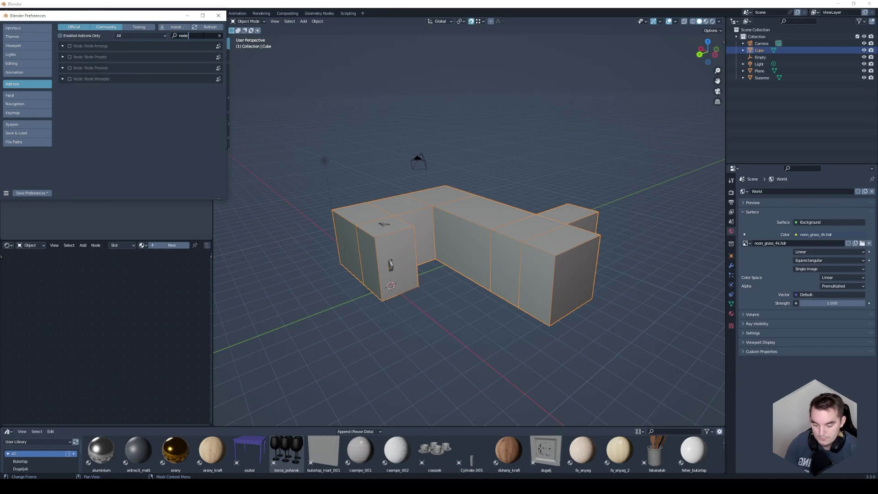
{"action": "type", "text": " wa"}
{"action": "key", "text": "BackSpace"}
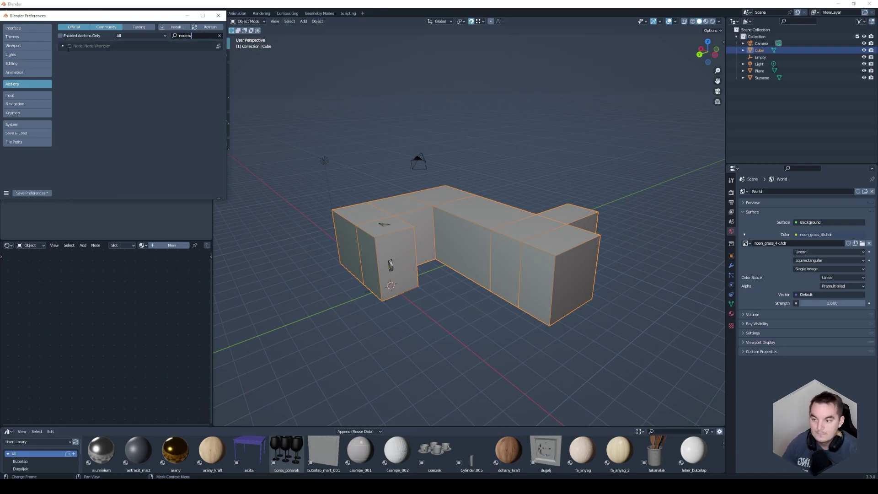
{"action": "left_click", "coordinate": [187, 35]}
{"action": "key", "text": "BackSpace"}
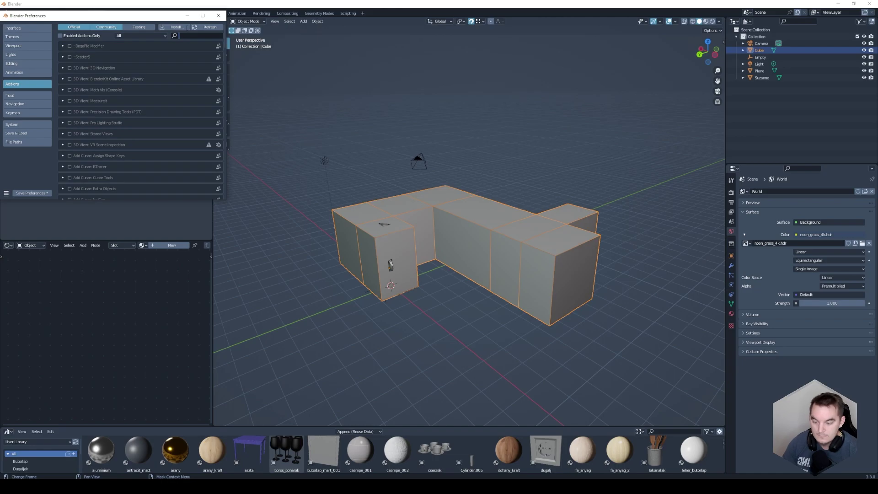
{"action": "type", "text": "archi"}
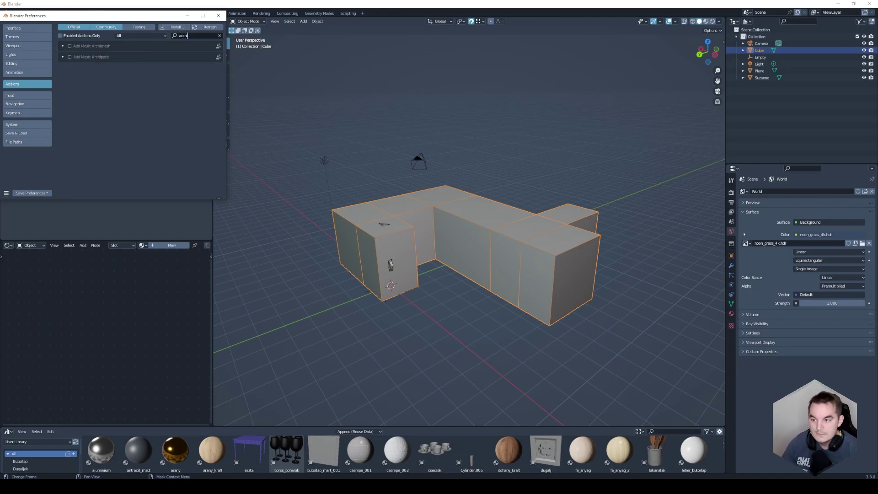
{"action": "left_click", "coordinate": [70, 47]}
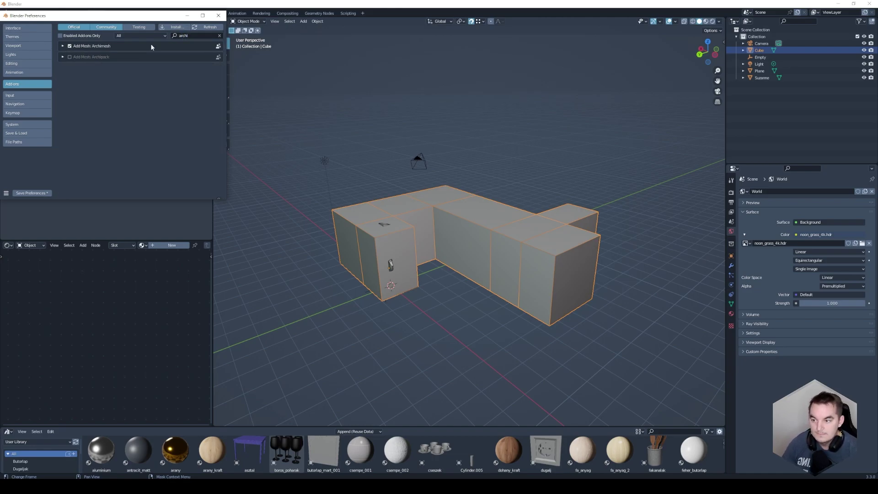
- Enable the BlenderKit add-on, dismiss its welcome popup, and close Preferences
{"action": "left_click", "coordinate": [192, 36]}
{"action": "key", "text": "BackSpace"}
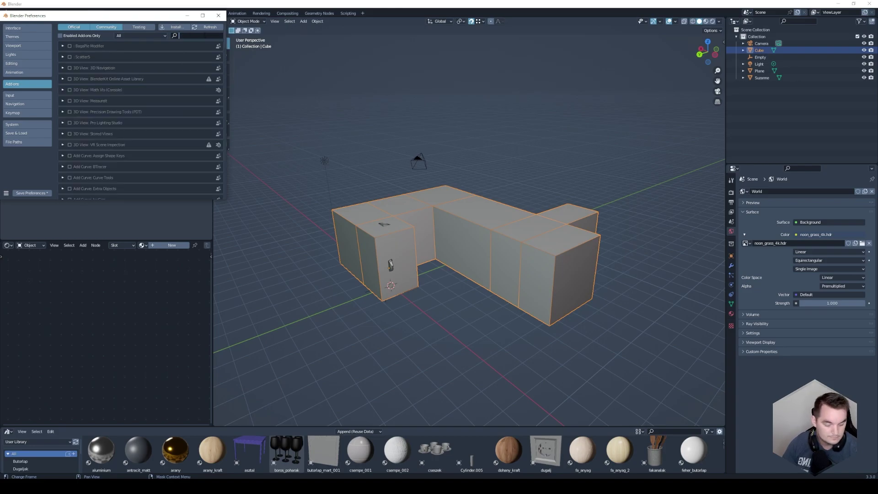
{"action": "type", "text": "floor"}
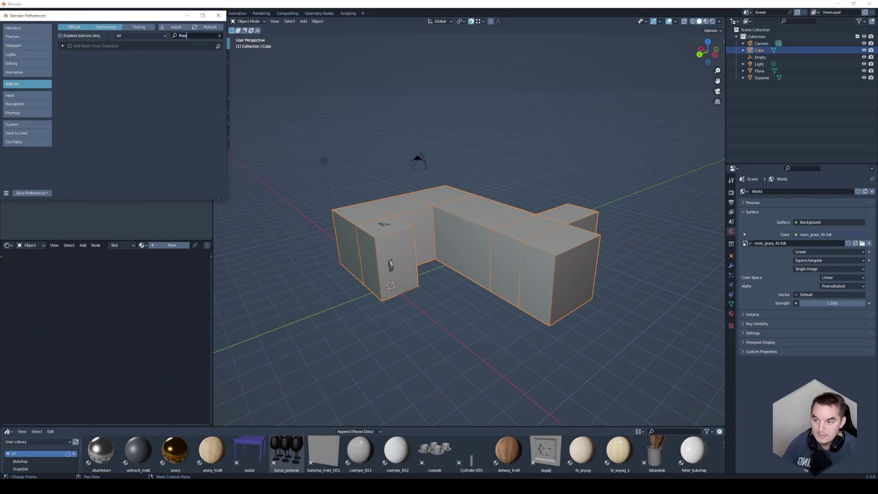
{"action": "key", "text": "BackSpace"}
{"action": "key", "text": "BackSpace"}
{"action": "key", "text": "BackSpace"}
{"action": "key", "text": "BackSpace"}
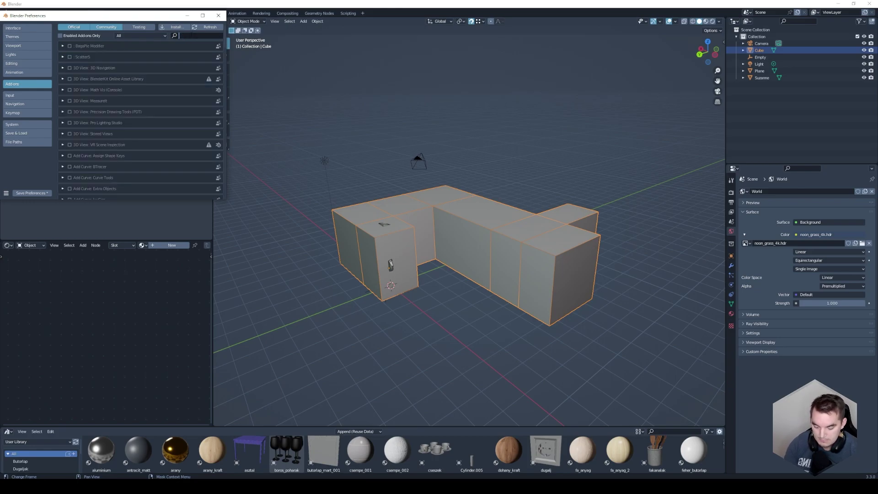
{"action": "type", "text": "blen"}
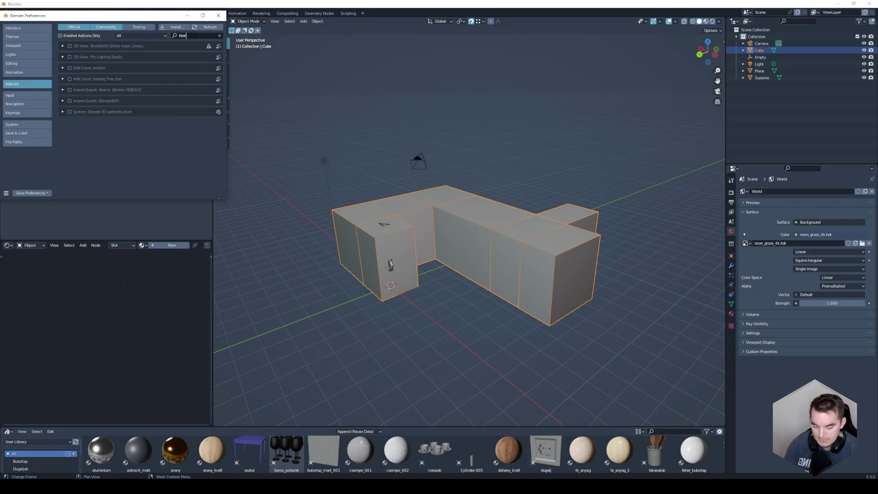
{"action": "type", "text": "der"}
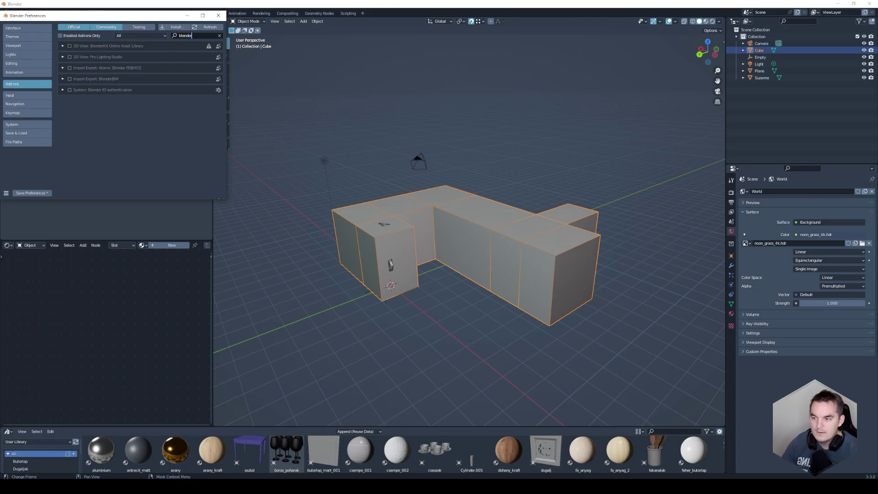
{"action": "left_click", "coordinate": [70, 47]}
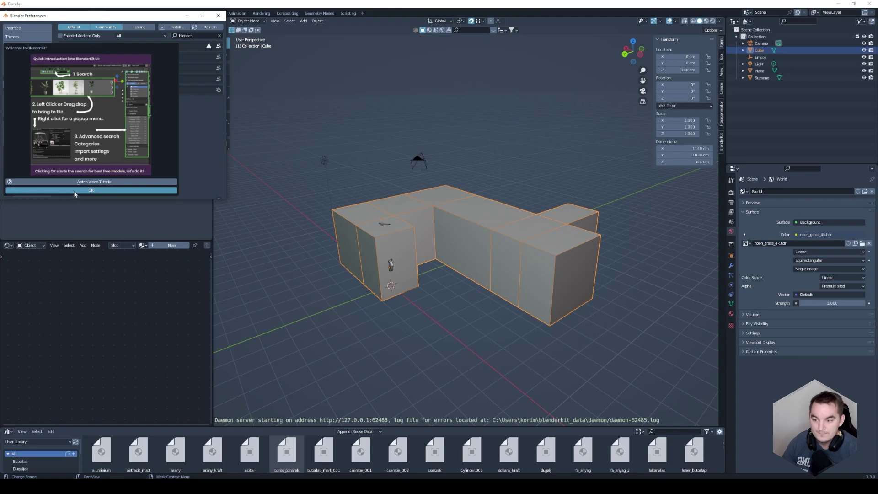
{"action": "left_click", "coordinate": [75, 193]}
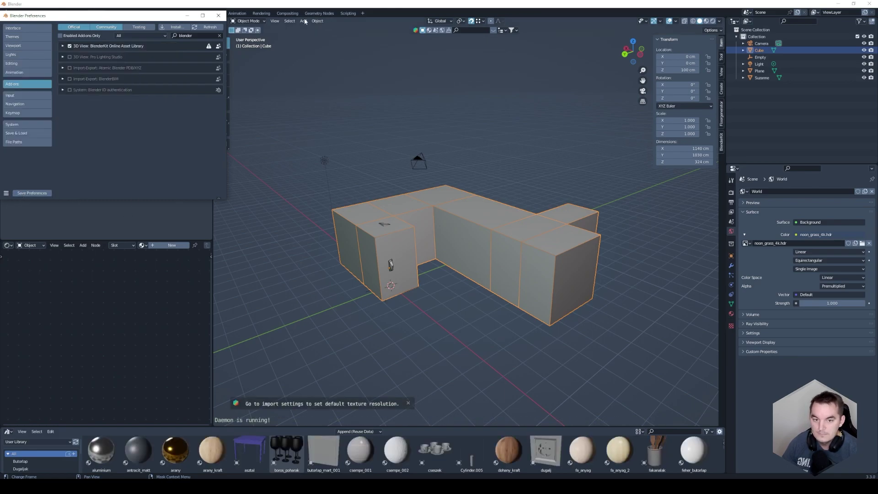
{"action": "left_click", "coordinate": [219, 17]}
- Delete the cube object and select Suzanne
{"action": "key", "text": "Delete"}
{"action": "mouse_move", "coordinate": [448, 218]}
{"action": "middle_mouse_down"}
{"action": "mouse_move", "coordinate": [427, 209]}
{"action": "mouse_move", "coordinate": [349, 225]}
{"action": "middle_mouse_up"}
{"action": "scroll", "coordinate": [427, 211], "scroll_direction": "up", "scroll_amount": 3}
{"action": "left_click", "coordinate": [413, 240]}
{"action": "scroll", "coordinate": [401, 257], "scroll_direction": "up", "scroll_amount": 2}
{"action": "middle_click_drag", "start_coordinate": [402, 257], "coordinate": [429, 229]}
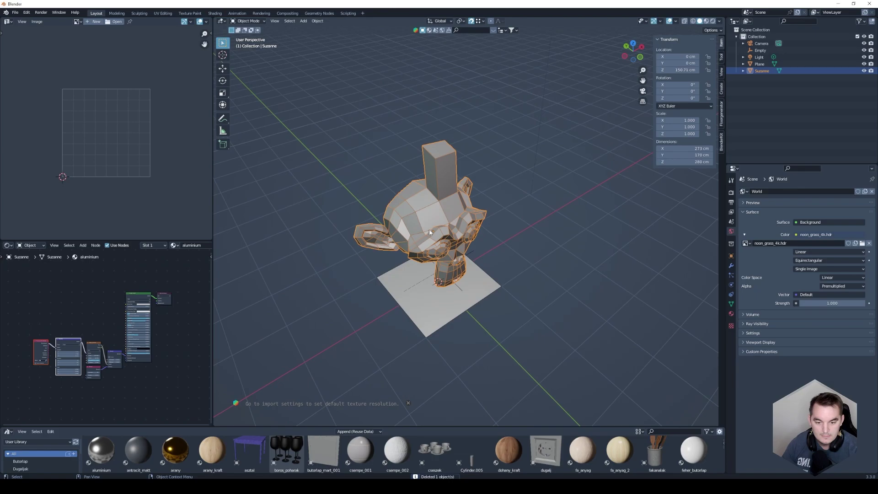
{"action": "scroll", "coordinate": [429, 228], "scroll_direction": "up", "scroll_amount": 3}
{"action": "scroll", "coordinate": [420, 224], "scroll_direction": "up", "scroll_amount": 1}
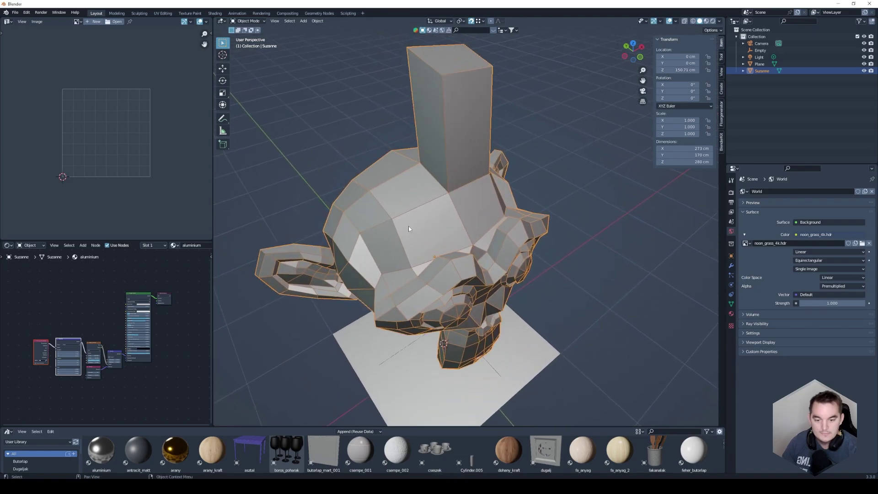
- Bevel a single vertex on Suzanne's head in vertex select mode
{"action": "key", "text": "Tab"}
{"action": "key", "text": "alt+a"}
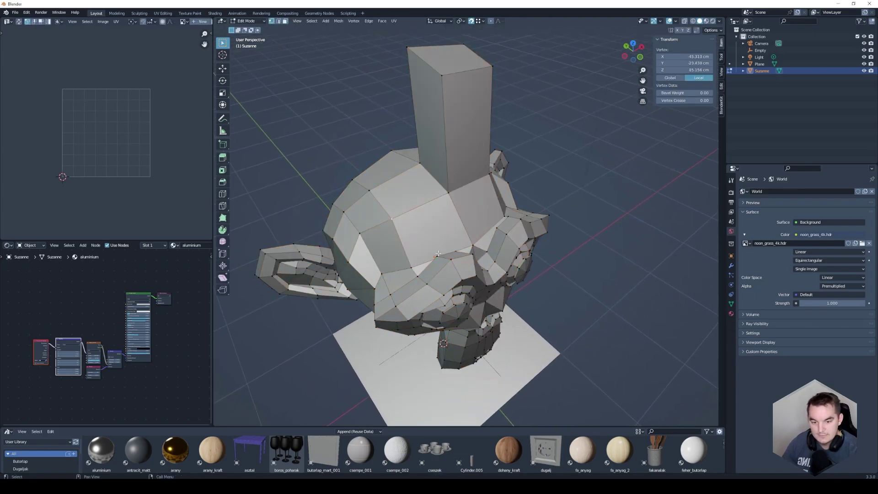
{"action": "key", "text": "1"}
{"action": "left_click", "coordinate": [392, 219]}
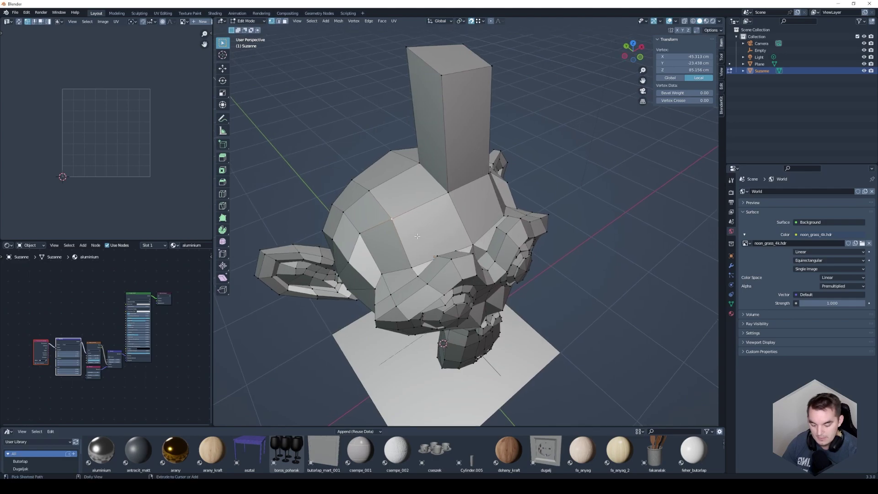
{"action": "key", "text": "ctrl+shift+b"}
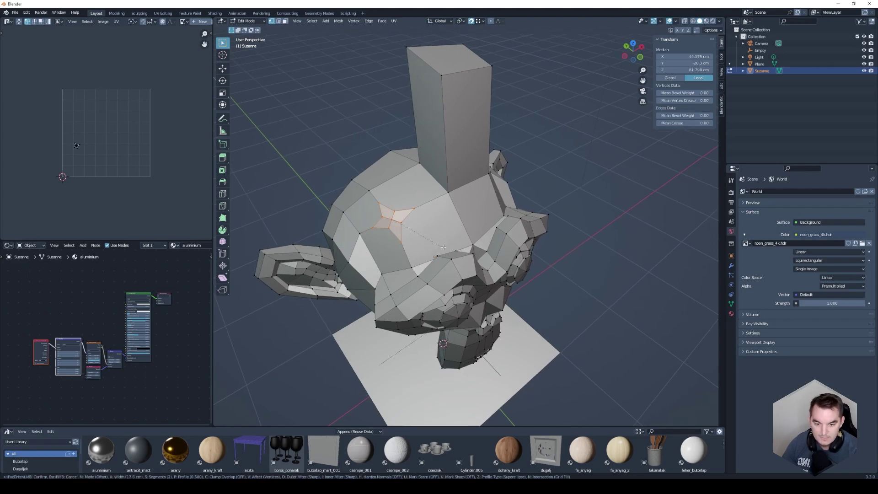
{"action": "left_click", "coordinate": [446, 248]}
- Round the beveled face into a circle with LoopTools Circle and return to Object Mode
{"action": "mouse_move", "coordinate": [400, 240]}
{"action": "middle_mouse_down"}
{"action": "mouse_move", "coordinate": [383, 233]}
{"action": "mouse_move", "coordinate": [391, 216]}
{"action": "middle_mouse_up"}
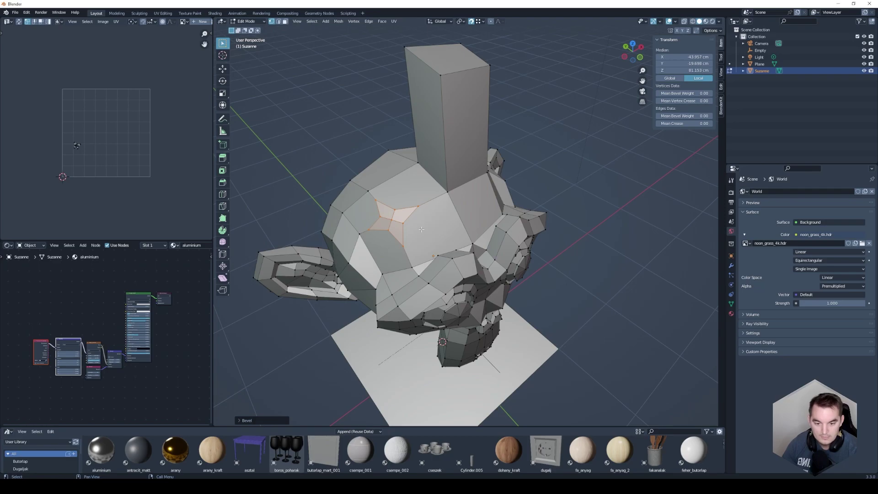
{"action": "right_click", "coordinate": [357, 211]}
{"action": "mouse_move", "coordinate": [369, 209]}
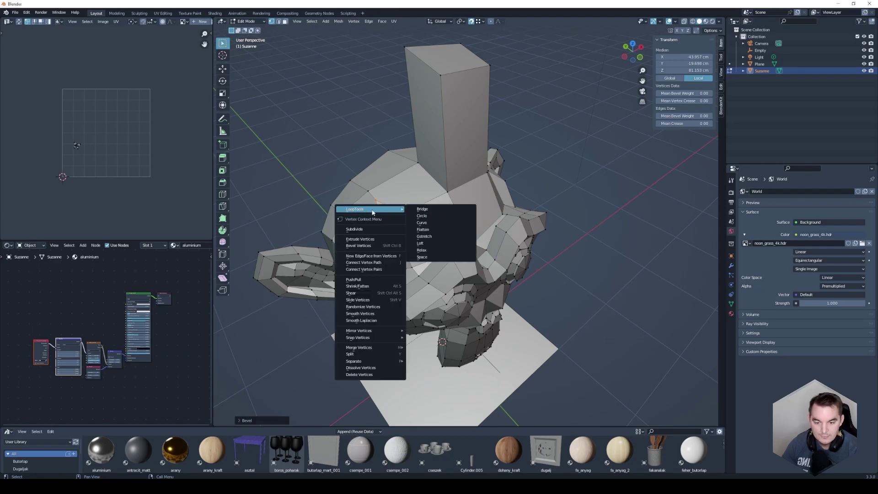
{"action": "left_click", "coordinate": [424, 218]}
{"action": "mouse_move", "coordinate": [424, 218]}
{"action": "middle_mouse_down"}
{"action": "mouse_move", "coordinate": [382, 222]}
{"action": "mouse_move", "coordinate": [386, 198]}
{"action": "middle_mouse_up"}
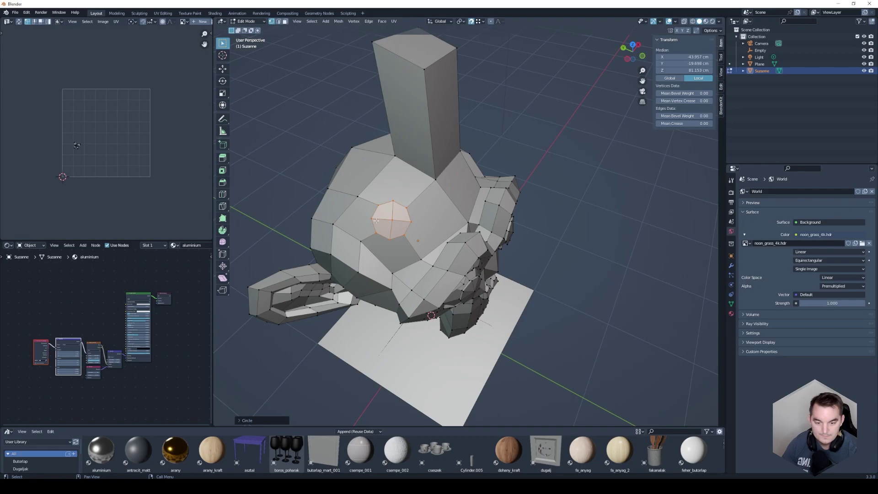
{"action": "mouse_move", "coordinate": [445, 217]}
{"action": "middle_mouse_down"}
{"action": "mouse_move", "coordinate": [402, 240]}
{"action": "mouse_move", "coordinate": [425, 233]}
{"action": "middle_mouse_up"}
{"action": "key", "text": "Tab"}
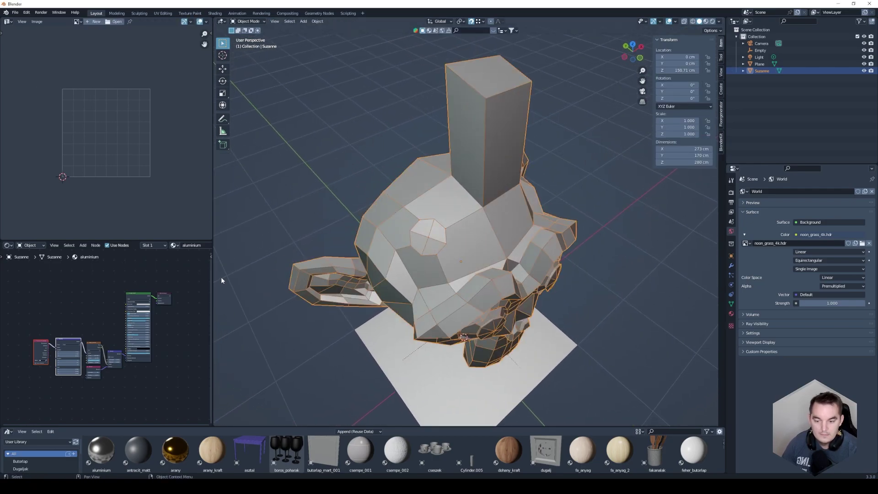
- Widen the Shader Editor and use Ctrl+T on Principled BSDF to add wired texture nodes
{"action": "left_click_drag", "start_coordinate": [214, 274], "coordinate": [491, 275]}
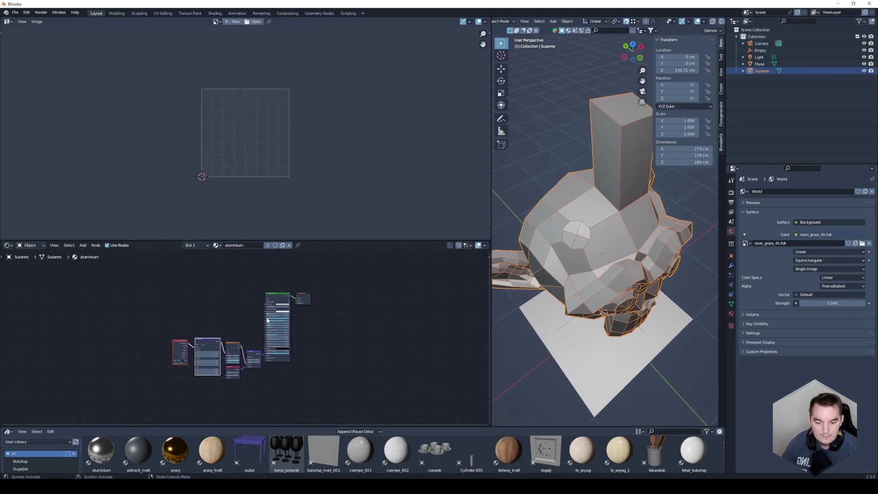
{"action": "scroll", "coordinate": [325, 302], "scroll_direction": "up", "scroll_amount": 1}
{"action": "scroll", "coordinate": [338, 300], "scroll_direction": "up", "scroll_amount": 1}
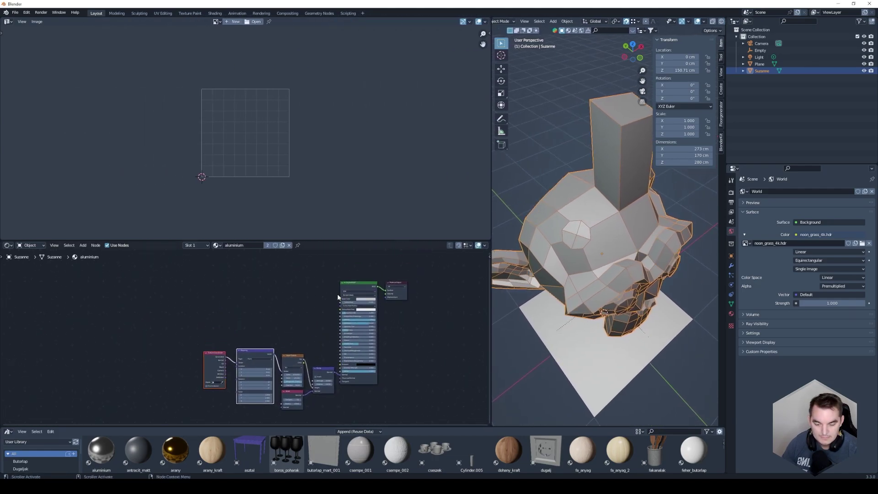
{"action": "scroll", "coordinate": [359, 297], "scroll_direction": "up", "scroll_amount": 2}
{"action": "middle_click_drag", "start_coordinate": [359, 297], "coordinate": [236, 327]}
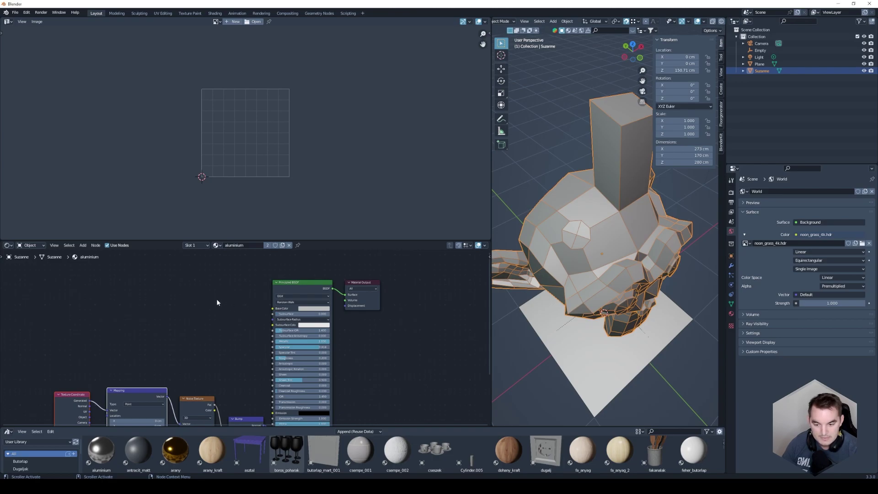
{"action": "left_click", "coordinate": [290, 282]}
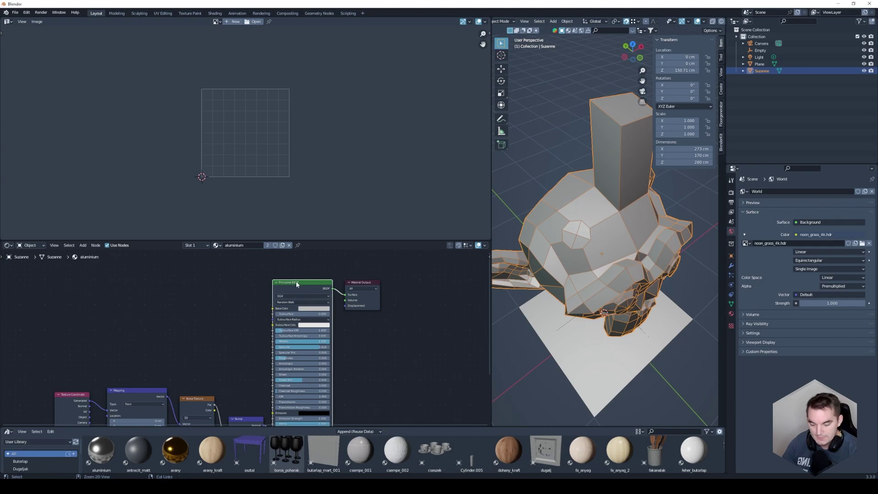
{"action": "key", "text": "ctrl+t"}
- Reposition the three new texture nodes and shrink the node editor back
{"action": "middle_click_drag", "start_coordinate": [206, 357], "coordinate": [254, 340]}
{"action": "scroll", "coordinate": [254, 340], "scroll_direction": "up", "scroll_amount": 2}
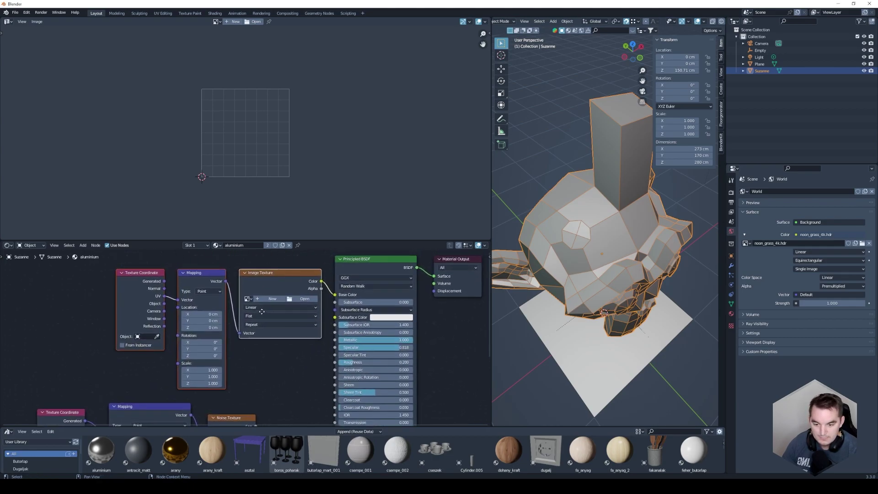
{"action": "middle_click_drag", "start_coordinate": [267, 282], "coordinate": [256, 302]}
{"action": "left_click_drag", "start_coordinate": [262, 271], "coordinate": [260, 272]}
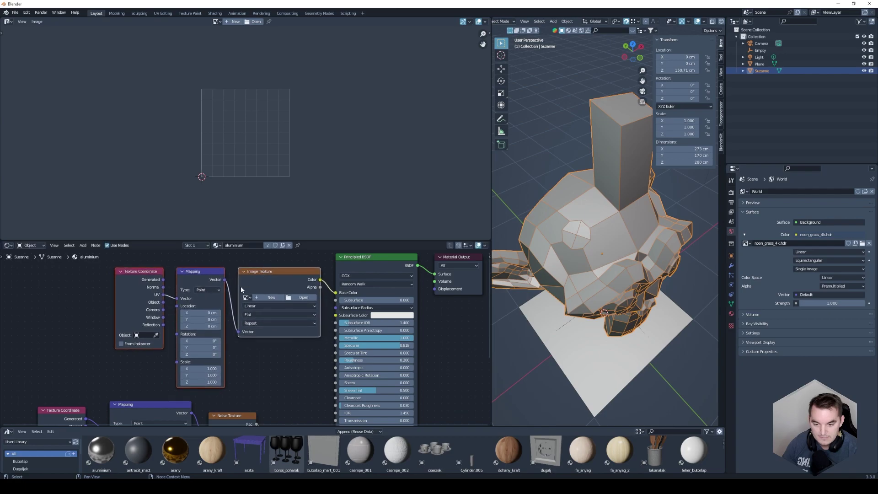
{"action": "key", "text": "ctrl+z"}
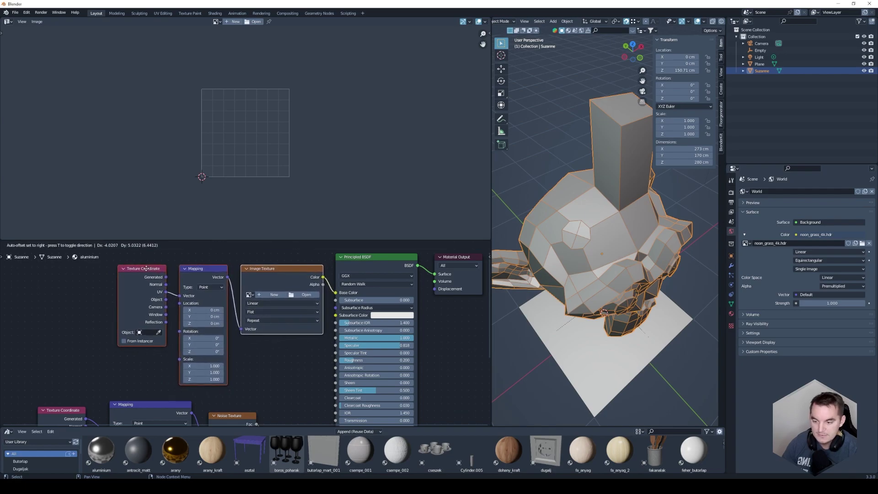
{"action": "left_click_drag", "start_coordinate": [284, 267], "coordinate": [274, 268]}
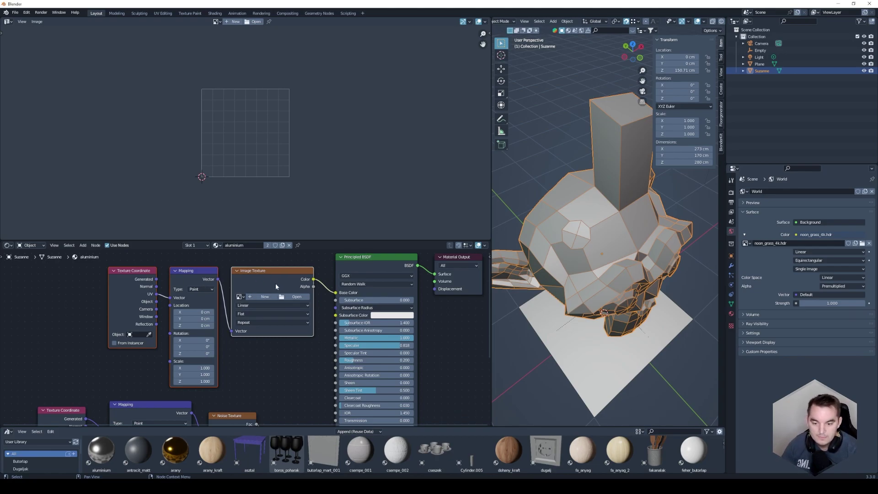
{"action": "left_click_drag", "start_coordinate": [490, 222], "coordinate": [244, 214]}
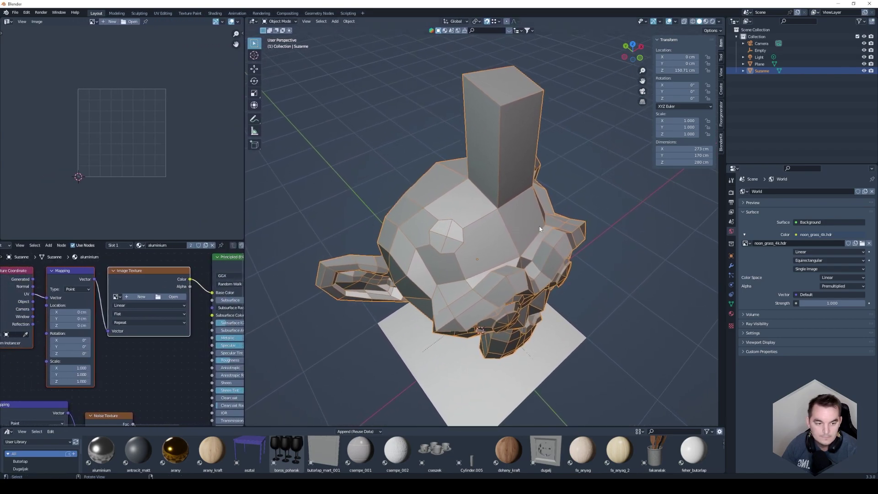
- Add a FloorBoard mesh to the scene beside Suzanne
{"action": "scroll", "coordinate": [537, 219], "scroll_direction": "down", "scroll_amount": 4}
{"action": "middle_click_drag", "start_coordinate": [536, 217], "coordinate": [512, 240], "text": "shift"}
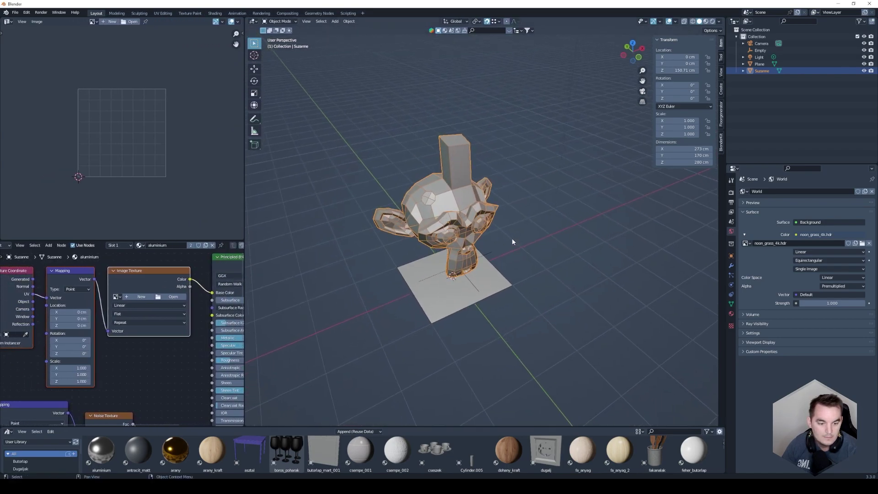
{"action": "left_click", "coordinate": [721, 114]}
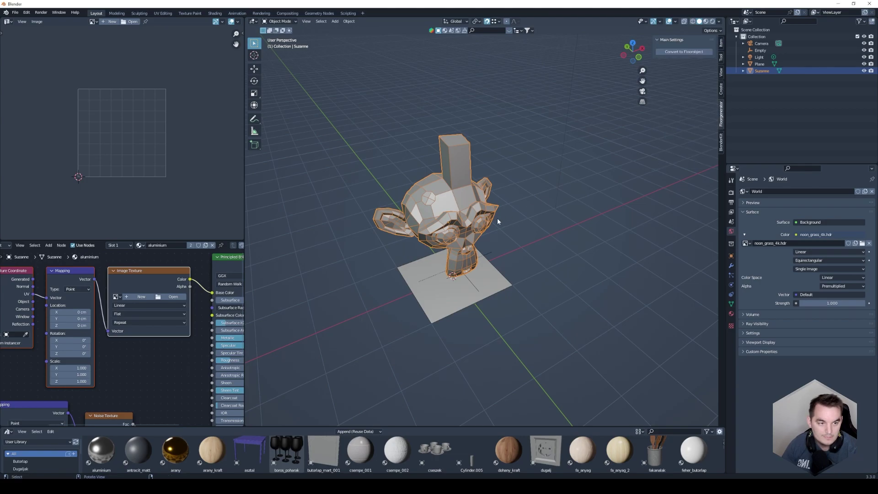
{"action": "middle_click_drag", "start_coordinate": [497, 217], "coordinate": [485, 220]}
{"action": "left_click", "coordinate": [430, 286]}
{"action": "key", "text": "shift+a"}
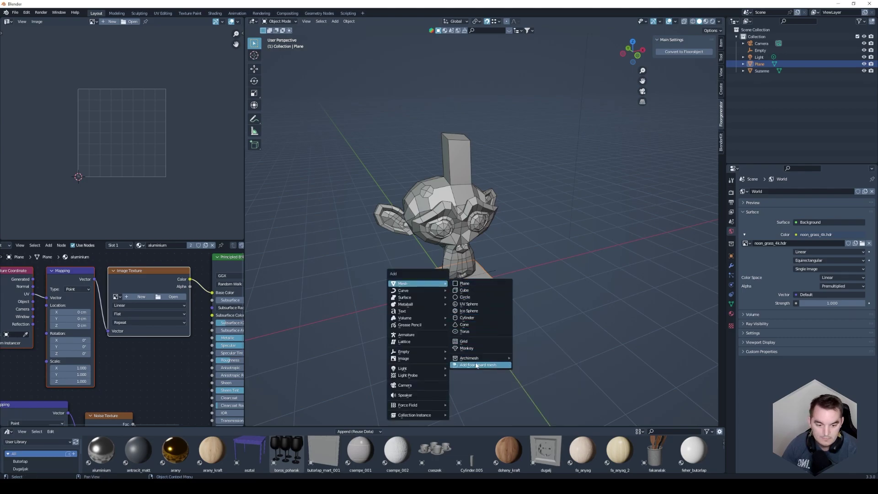
{"action": "left_click", "coordinate": [479, 366]}
- Enlarge the floor to about 434 × 291 cm and set planks to 140 × 50 cm
{"action": "middle_click_drag", "start_coordinate": [519, 267], "coordinate": [467, 306]}
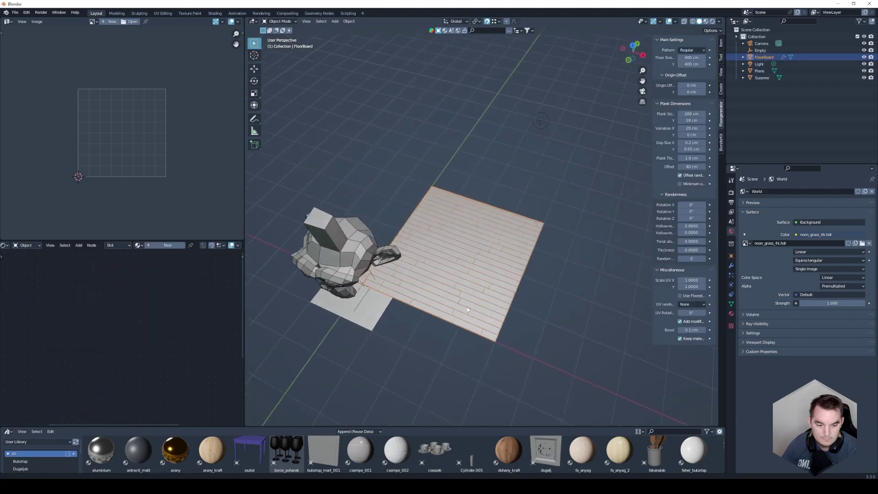
{"action": "scroll", "coordinate": [468, 307], "scroll_direction": "up", "scroll_amount": 4}
{"action": "middle_click_drag", "start_coordinate": [428, 272], "coordinate": [448, 311]}
{"action": "scroll", "coordinate": [448, 293], "scroll_direction": "up", "scroll_amount": 3}
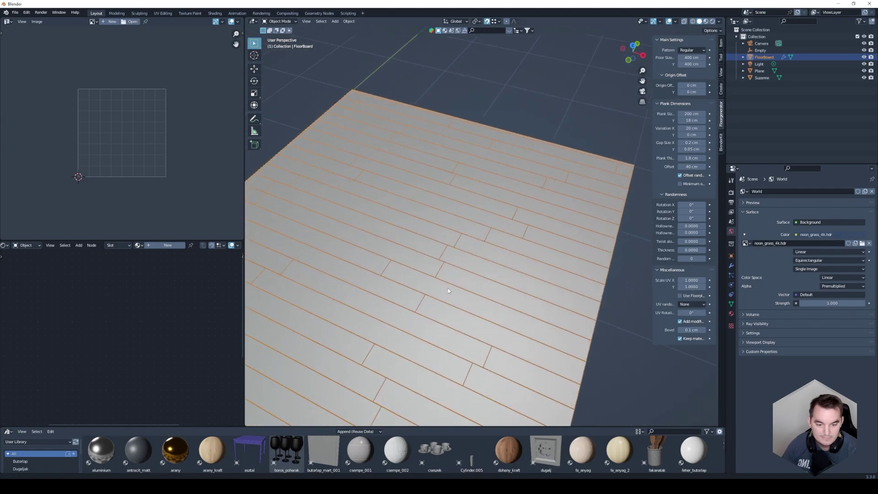
{"action": "scroll", "coordinate": [447, 282], "scroll_direction": "up", "scroll_amount": 2}
{"action": "scroll", "coordinate": [447, 282], "scroll_direction": "down", "scroll_amount": 4}
{"action": "middle_click_drag", "start_coordinate": [433, 305], "coordinate": [430, 283]}
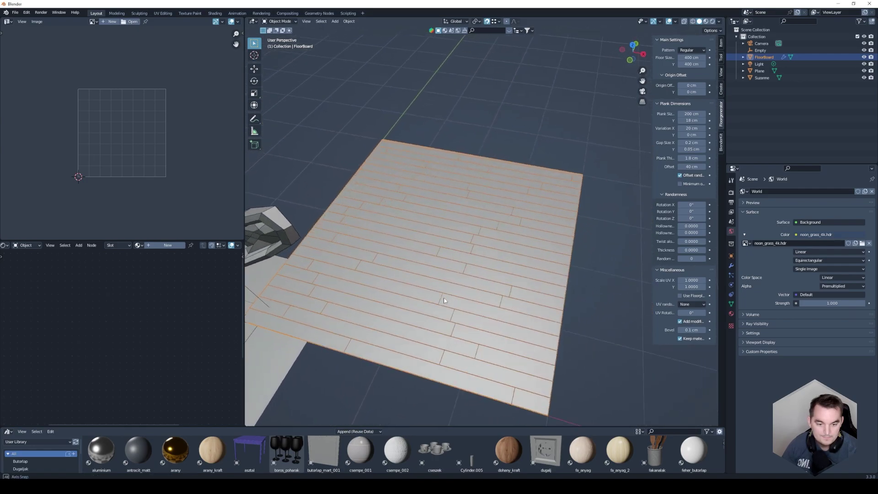
{"action": "mouse_move", "coordinate": [690, 58]}
{"action": "left_mouse_down"}
{"action": "mouse_move", "coordinate": [709, 57]}
{"action": "mouse_move", "coordinate": [668, 64]}
{"action": "left_mouse_up"}
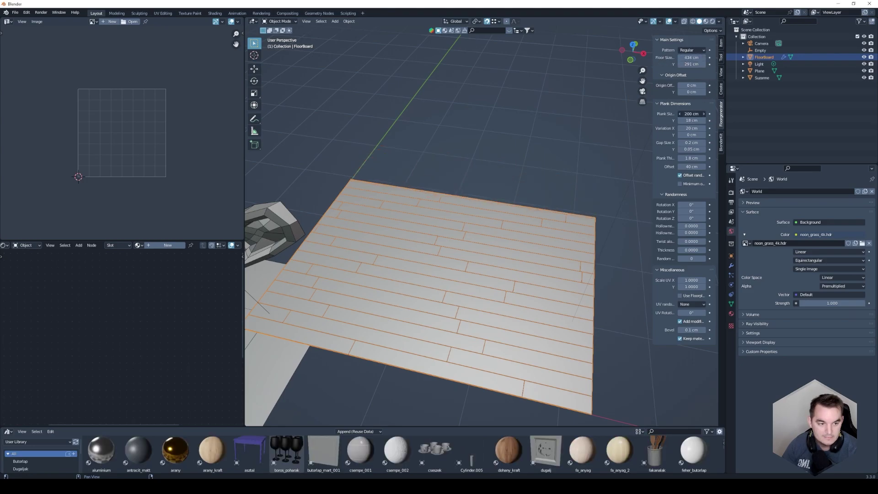
{"action": "mouse_move", "coordinate": [691, 114]}
{"action": "left_mouse_down"}
{"action": "mouse_move", "coordinate": [706, 114]}
{"action": "mouse_move", "coordinate": [672, 114]}
{"action": "mouse_move", "coordinate": [707, 121]}
{"action": "mouse_move", "coordinate": [679, 128]}
{"action": "left_mouse_up"}
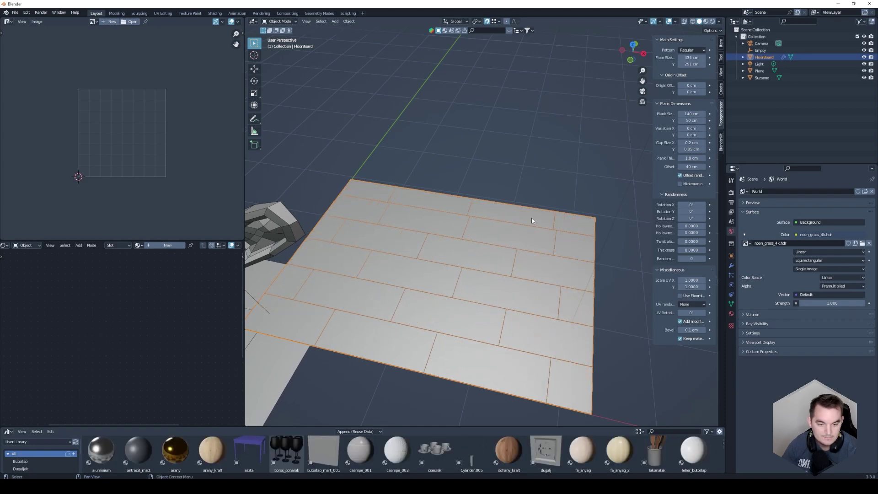
{"action": "scroll", "coordinate": [392, 269], "scroll_direction": "down", "scroll_amount": 3}
{"action": "mouse_move", "coordinate": [391, 268]}
{"action": "middle_mouse_down"}
{"action": "mouse_move", "coordinate": [437, 257]}
{"action": "mouse_move", "coordinate": [425, 253]}
{"action": "mouse_move", "coordinate": [402, 283]}
{"action": "middle_mouse_up"}
- Add an Archimesh panel window and door at the floor's edge, then show the BlenderKit tools
{"action": "left_click", "coordinate": [721, 88]}
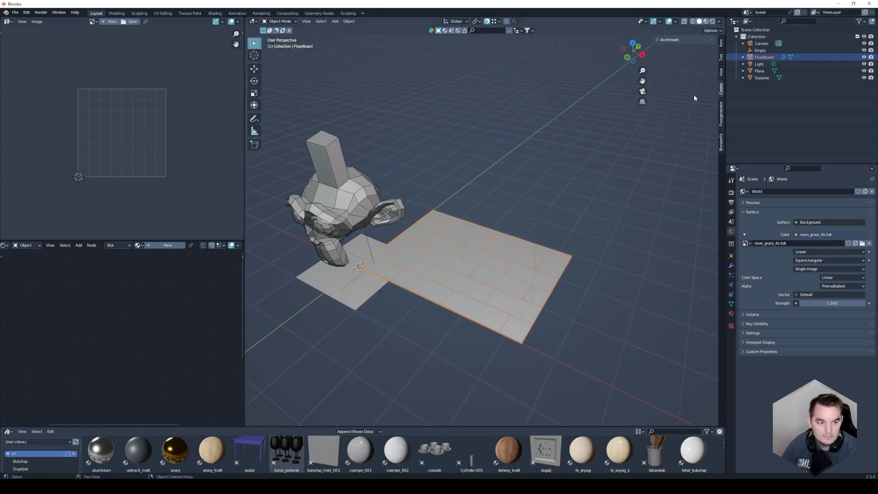
{"action": "left_click", "coordinate": [666, 39]}
{"action": "mouse_move", "coordinate": [484, 249]}
{"action": "middle_mouse_down"}
{"action": "mouse_move", "coordinate": [458, 296]}
{"action": "mouse_move", "coordinate": [456, 269]}
{"action": "middle_mouse_up"}
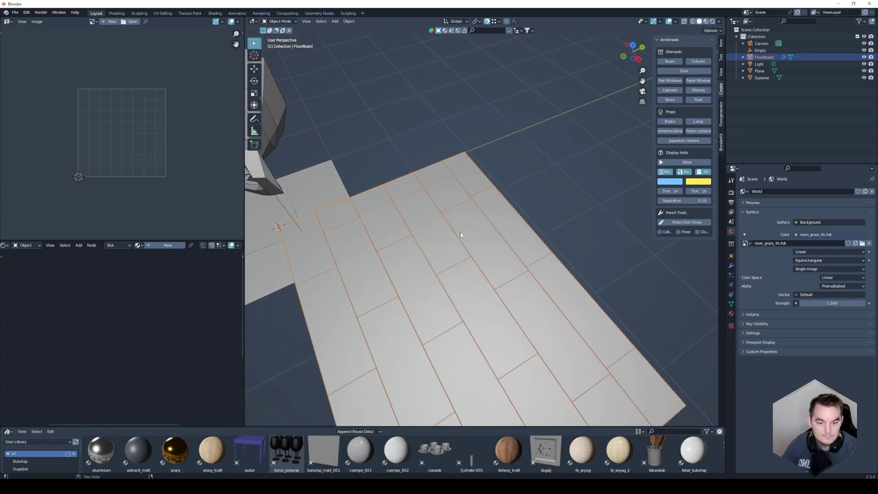
{"action": "left_click", "coordinate": [700, 83]}
{"action": "key", "text": "KP_Decimal"}
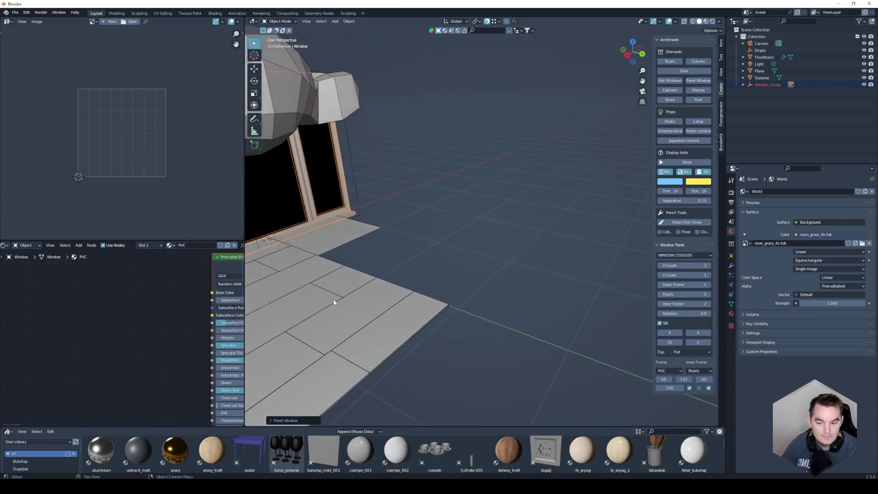
{"action": "mouse_move", "coordinate": [389, 339]}
{"action": "middle_mouse_down"}
{"action": "mouse_move", "coordinate": [387, 287]}
{"action": "mouse_move", "coordinate": [372, 284]}
{"action": "mouse_move", "coordinate": [411, 274]}
{"action": "middle_mouse_up"}
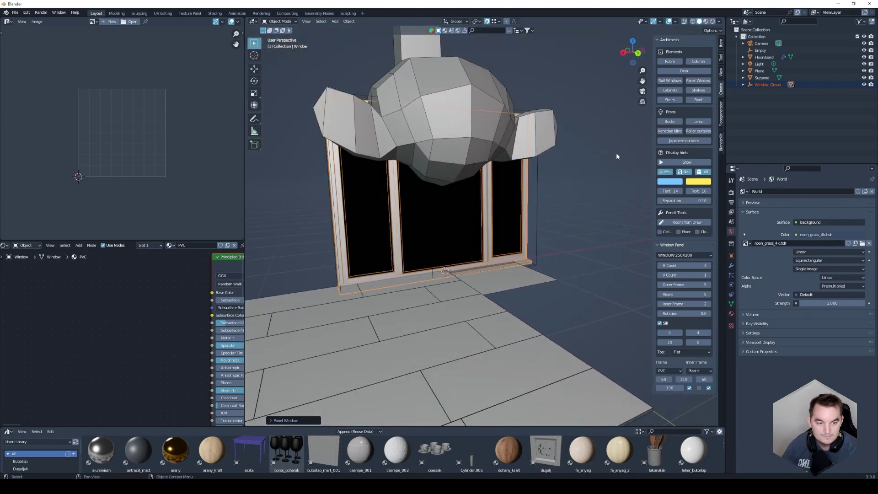
{"action": "left_click", "coordinate": [681, 72]}
{"action": "mouse_move", "coordinate": [585, 205]}
{"action": "middle_mouse_down"}
{"action": "mouse_move", "coordinate": [529, 219]}
{"action": "mouse_move", "coordinate": [439, 267]}
{"action": "mouse_move", "coordinate": [443, 278]}
{"action": "middle_mouse_up"}
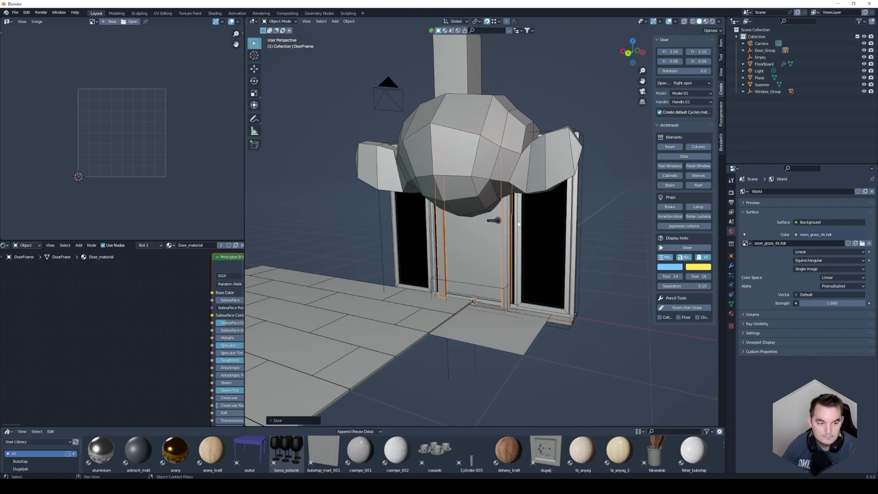
{"action": "left_click", "coordinate": [721, 145]}
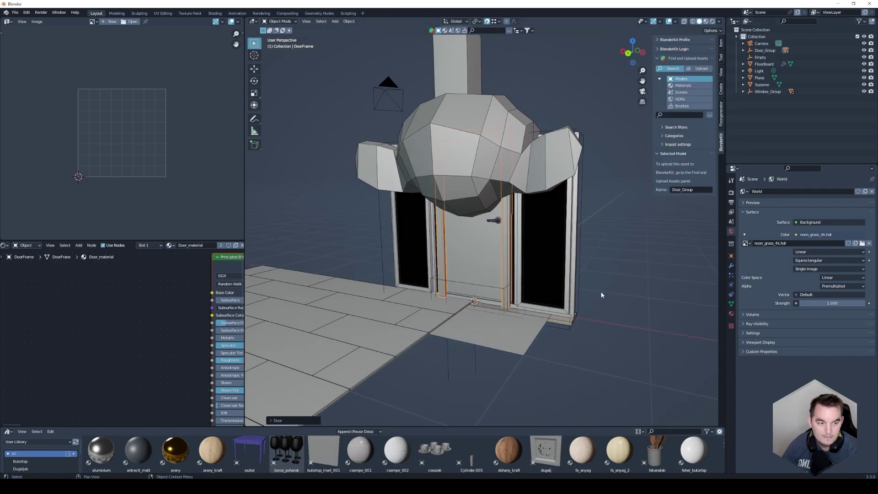
- Expand the BlenderKit model categories and browse the Decoration subcategories
{"action": "mouse_move", "coordinate": [436, 284]}
{"action": "middle_mouse_down"}
{"action": "mouse_move", "coordinate": [398, 297]}
{"action": "mouse_move", "coordinate": [435, 287]}
{"action": "mouse_move", "coordinate": [427, 291]}
{"action": "middle_mouse_up"}
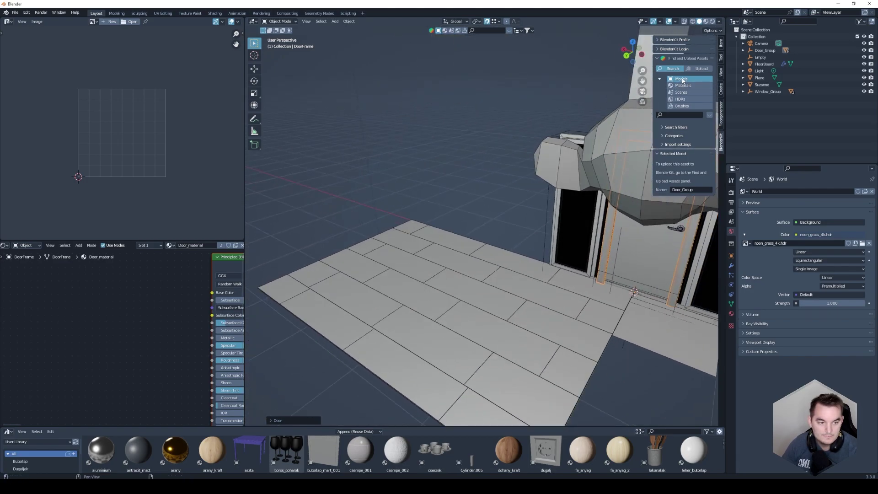
{"action": "left_click", "coordinate": [662, 136]}
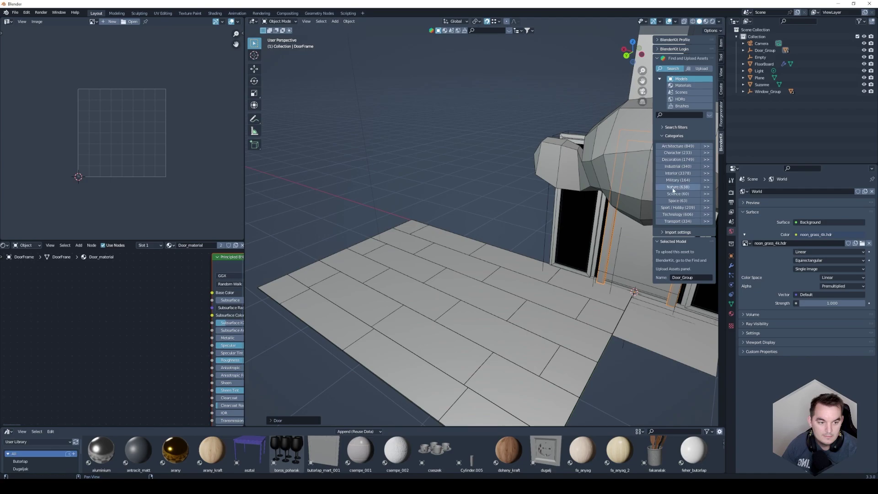
{"action": "left_click", "coordinate": [707, 160]}
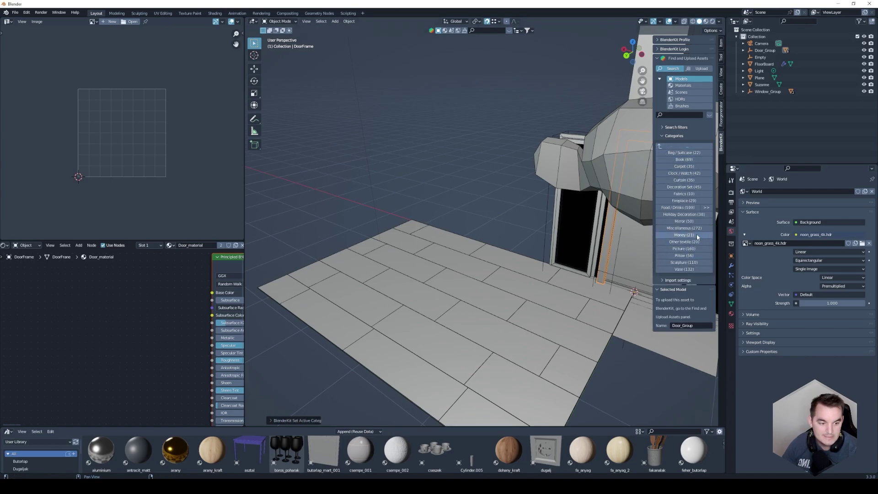
{"action": "middle_click_drag", "start_coordinate": [365, 288], "coordinate": [374, 281]}
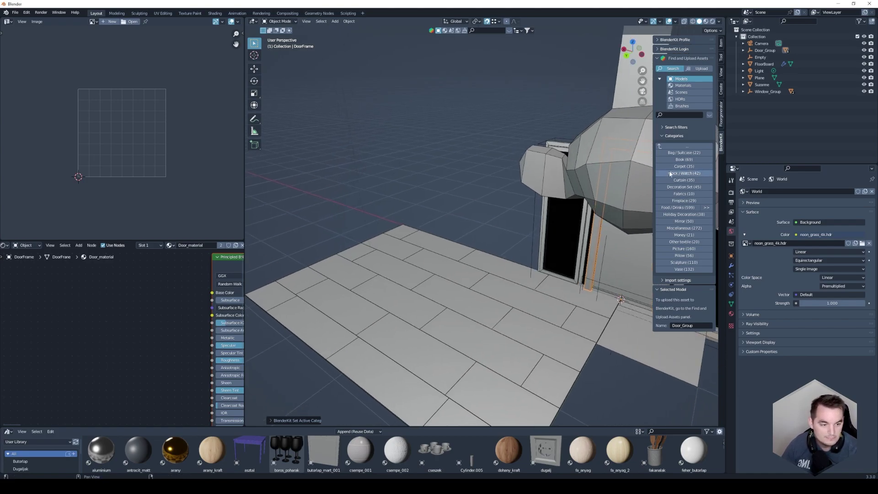
- Browse Book and Clock / Watch models, then log in to BlenderKit through the browser
{"action": "left_click", "coordinate": [689, 161]}
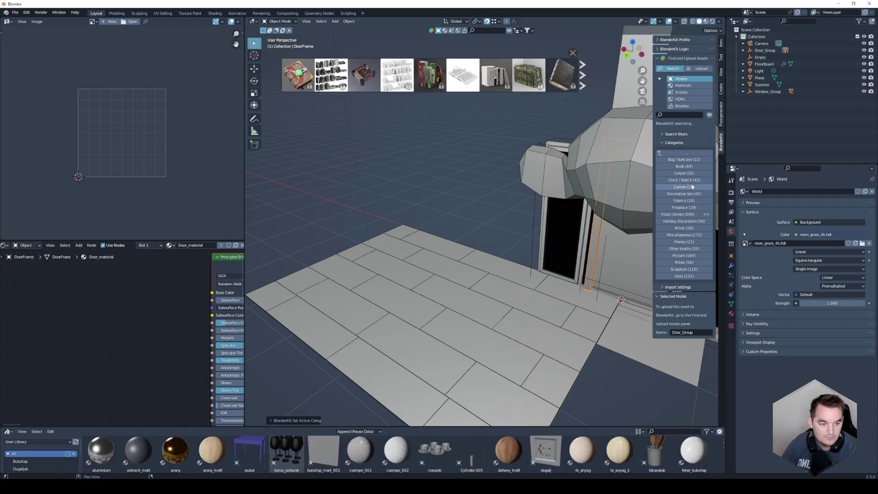
{"action": "left_click", "coordinate": [684, 180]}
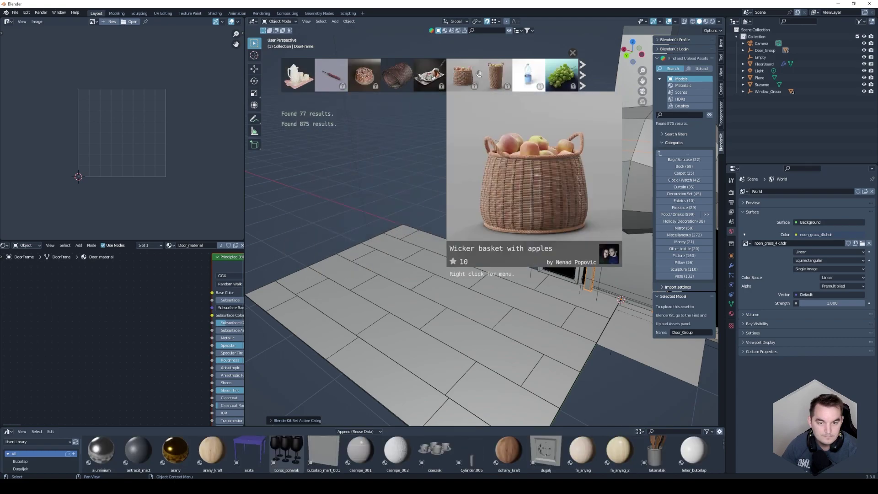
{"action": "mouse_move", "coordinate": [364, 75]}
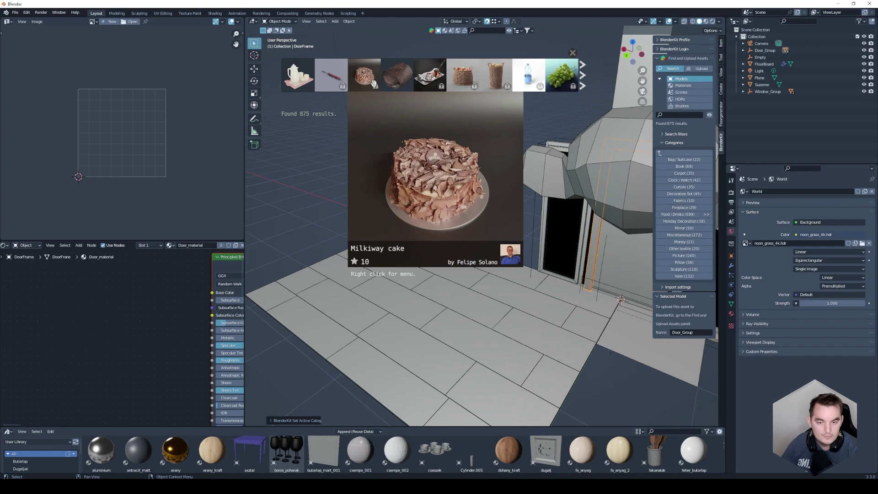
{"action": "left_click", "coordinate": [671, 49]}
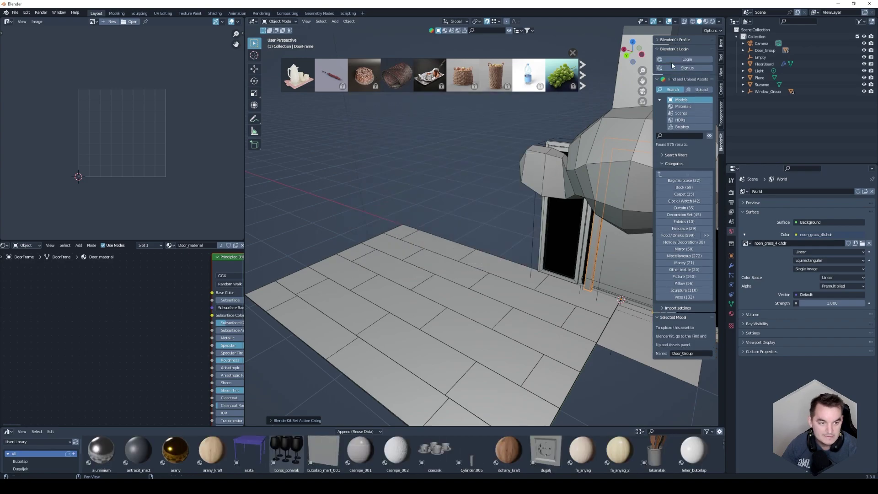
{"action": "left_click", "coordinate": [674, 59]}
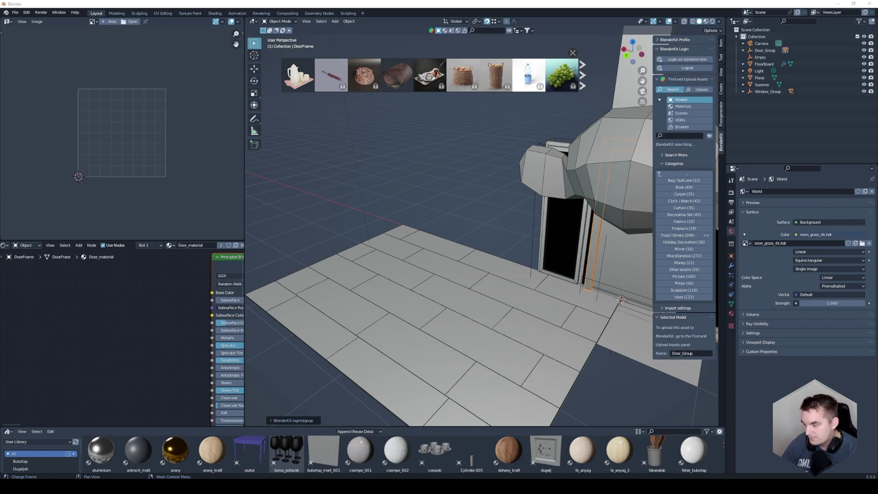
{"action": "mouse_move", "coordinate": [429, 76]}
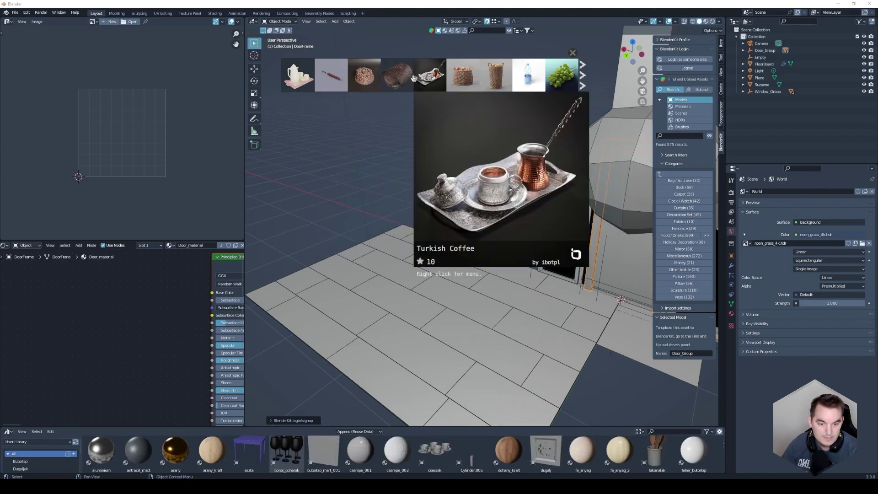
- Drag the Turkish Coffee asset from the asset bar onto the floor
{"action": "left_click_drag", "start_coordinate": [427, 76], "coordinate": [444, 294]}
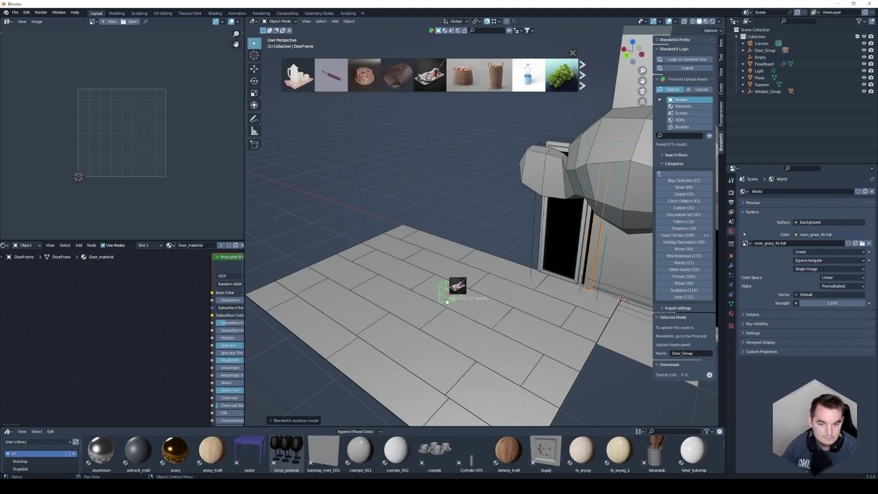
{"action": "scroll", "coordinate": [450, 298], "scroll_direction": "up", "scroll_amount": 5}
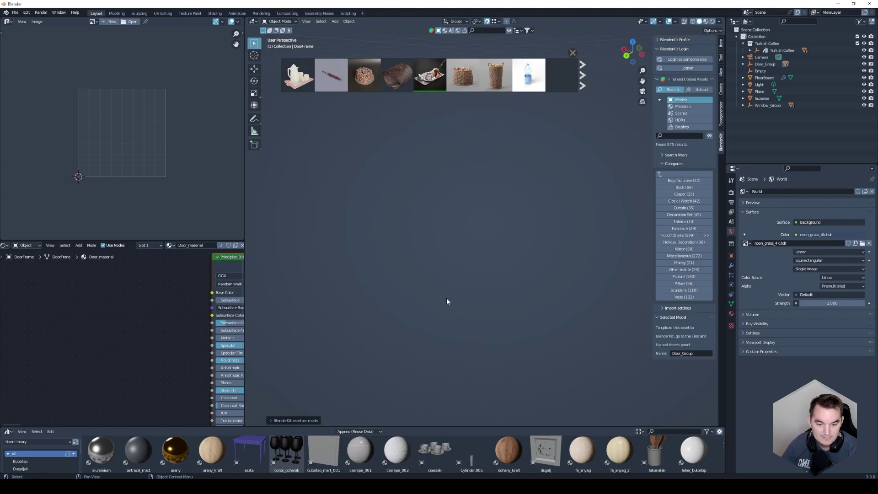
{"action": "scroll", "coordinate": [478, 279], "scroll_direction": "up", "scroll_amount": 3}
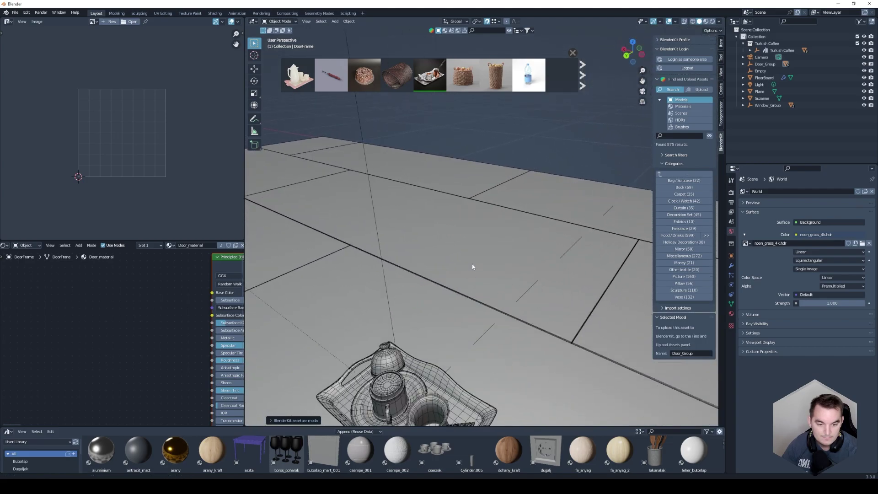
{"action": "scroll", "coordinate": [472, 263], "scroll_direction": "up", "scroll_amount": 3}
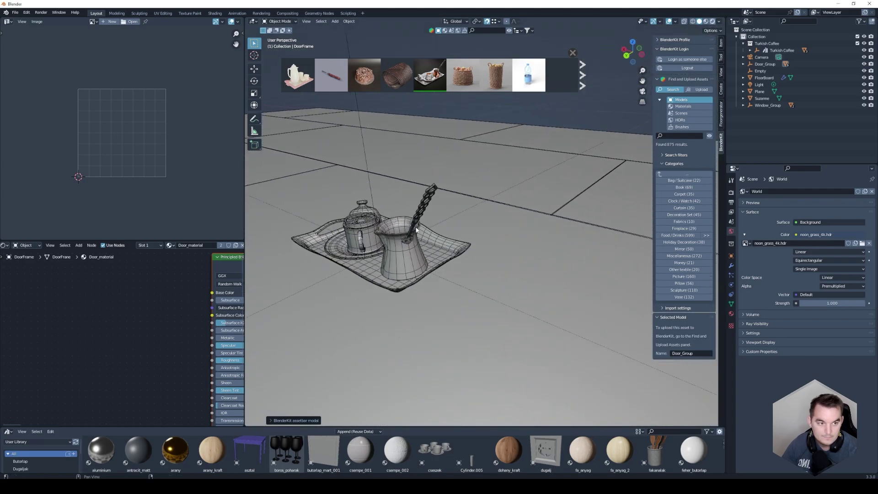
- Switch to Rendered shading, select the coffee tray and centre the view on it
{"action": "key", "text": "z"}
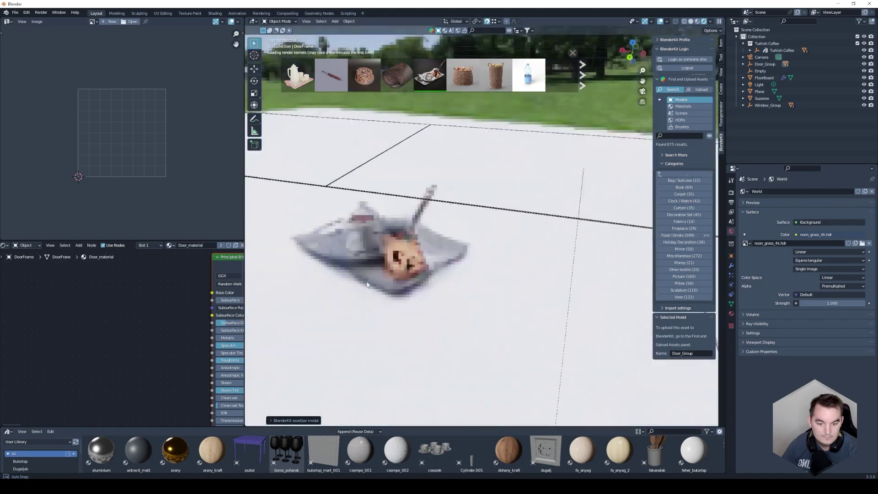
{"action": "middle_click_drag", "start_coordinate": [350, 276], "coordinate": [482, 283]}
{"action": "scroll", "coordinate": [482, 283], "scroll_direction": "up", "scroll_amount": 3}
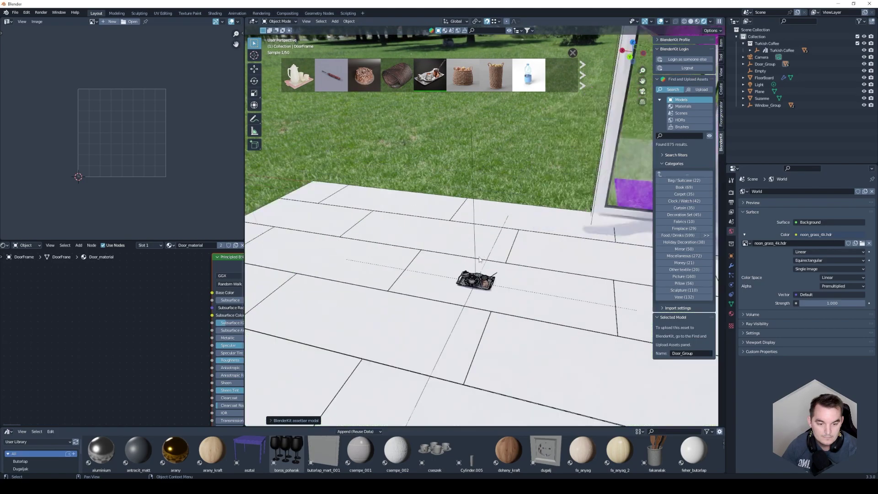
{"action": "left_click", "coordinate": [475, 283]}
{"action": "middle_click_drag", "start_coordinate": [476, 283], "coordinate": [480, 269]}
{"action": "scroll", "coordinate": [480, 270], "scroll_direction": "up", "scroll_amount": 3}
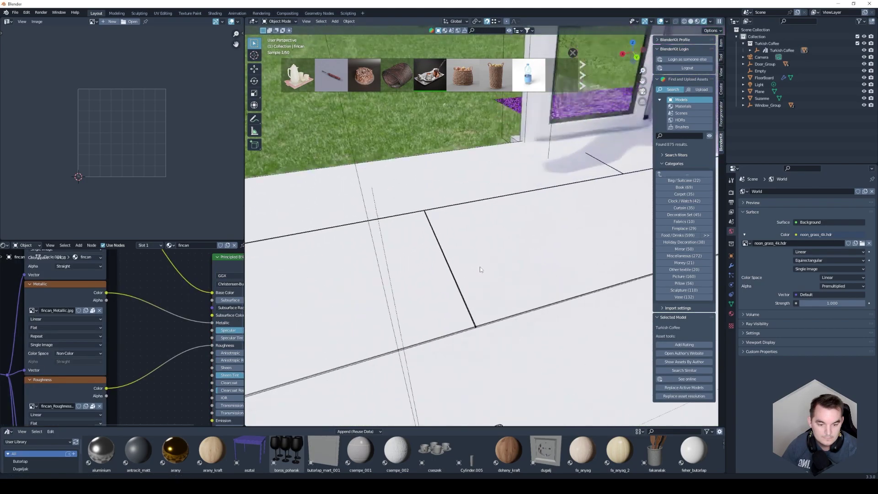
{"action": "key", "text": "KP_Decimal"}
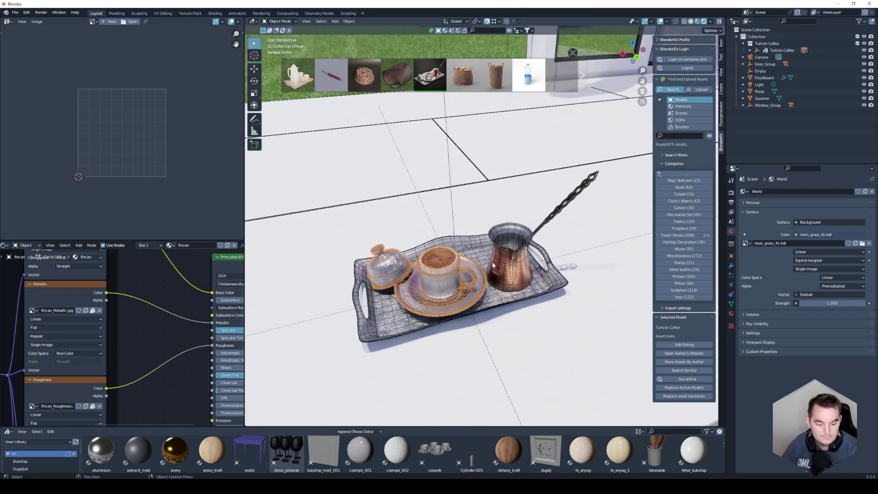
- Orbit and zoom out to see the coffee tray against the garden HDRI
{"action": "scroll", "coordinate": [492, 264], "scroll_direction": "up", "scroll_amount": 3}
{"action": "mouse_move", "coordinate": [492, 264]}
{"action": "middle_mouse_down"}
{"action": "mouse_move", "coordinate": [413, 272]}
{"action": "mouse_move", "coordinate": [436, 275]}
{"action": "middle_mouse_up"}
{"action": "scroll", "coordinate": [414, 273], "scroll_direction": "up", "scroll_amount": 2}
{"action": "scroll", "coordinate": [413, 273], "scroll_direction": "down", "scroll_amount": 2}
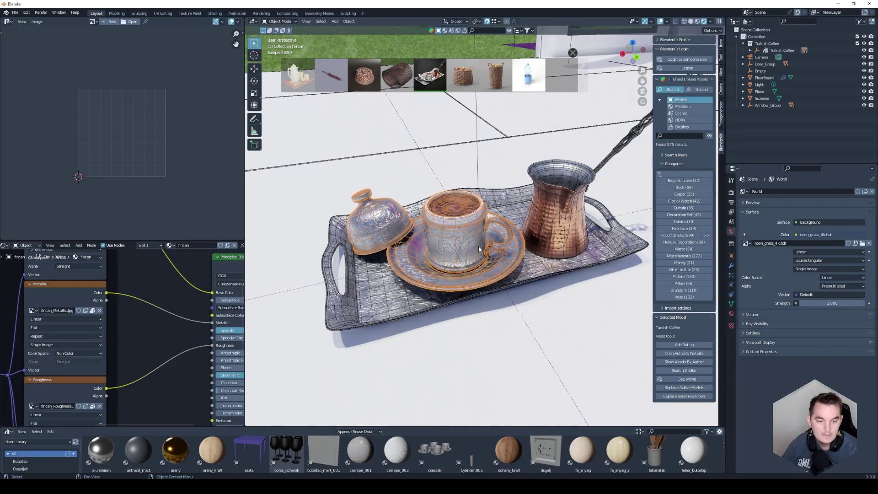
{"action": "scroll", "coordinate": [478, 246], "scroll_direction": "down", "scroll_amount": 3}
{"action": "scroll", "coordinate": [475, 244], "scroll_direction": "down", "scroll_amount": 3}
{"action": "middle_click_drag", "start_coordinate": [475, 243], "coordinate": [474, 245]}
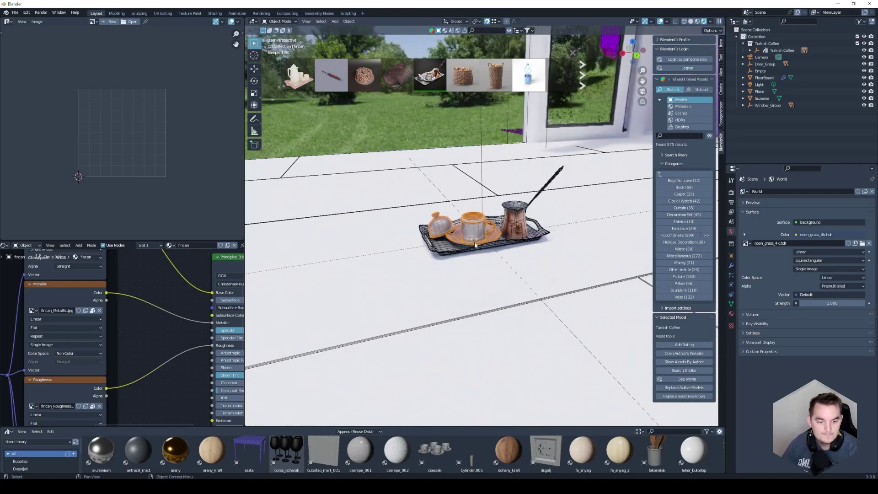
- Hide the side panel and box-select the floor, door, window, monkey and coffee set
{"action": "key", "text": "n"}
{"action": "scroll", "coordinate": [474, 245], "scroll_direction": "down", "scroll_amount": 3}
{"action": "scroll", "coordinate": [503, 210], "scroll_direction": "down", "scroll_amount": 3}
{"action": "scroll", "coordinate": [533, 174], "scroll_direction": "down", "scroll_amount": 3}
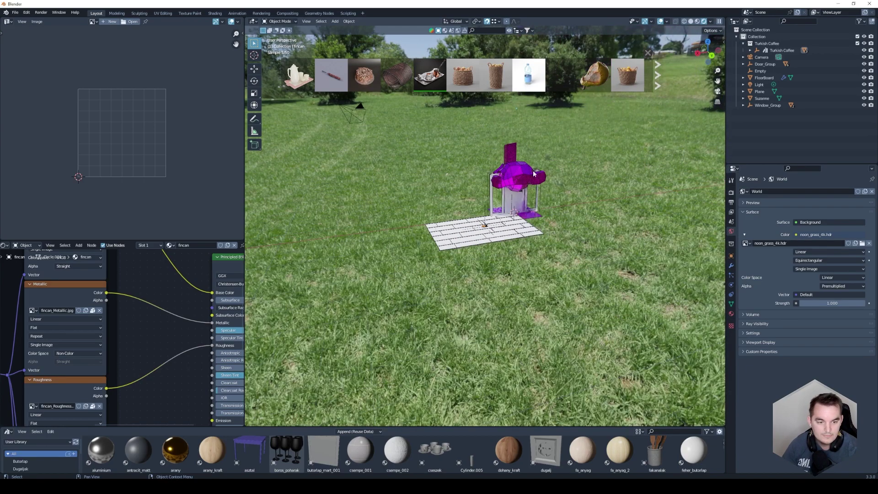
{"action": "left_click_drag", "start_coordinate": [563, 137], "coordinate": [400, 279]}
- Delete the selected objects, add a mesh plane and switch to Solid shading
{"action": "key", "text": "Delete"}
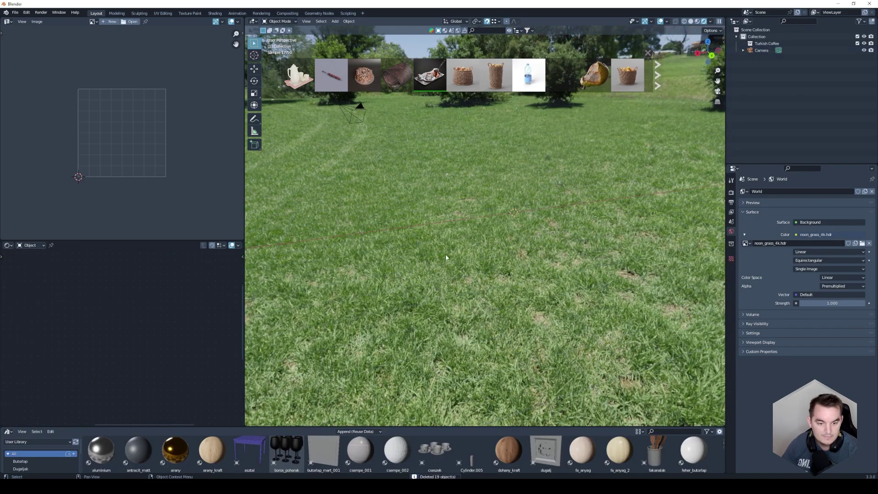
{"action": "middle_click_drag", "start_coordinate": [512, 202], "coordinate": [484, 248], "text": "shift"}
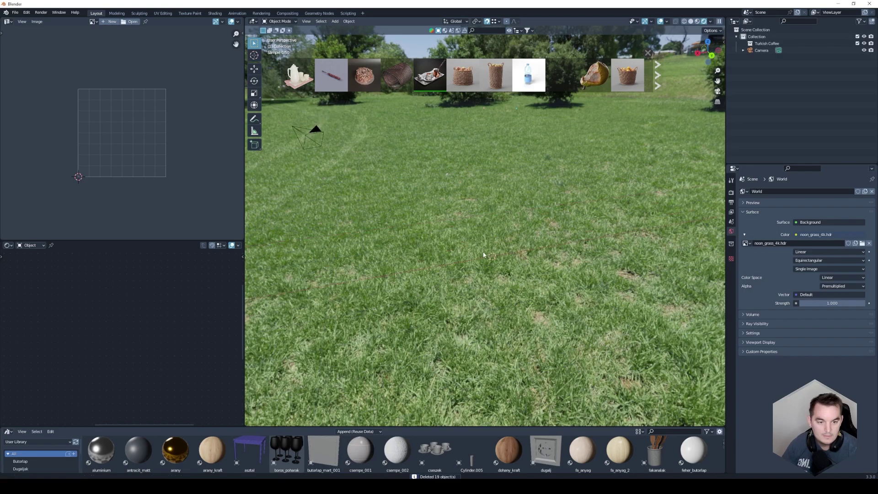
{"action": "key", "text": "shift+a"}
{"action": "mouse_move", "coordinate": [466, 246]}
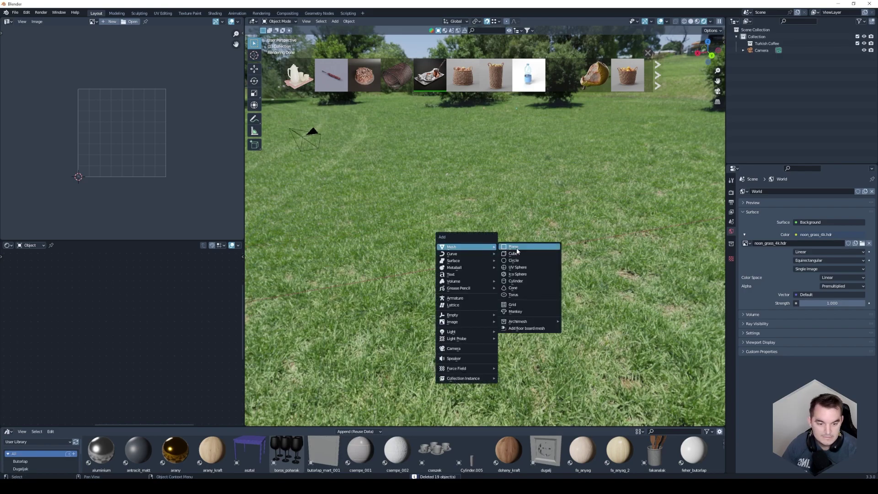
{"action": "left_click", "coordinate": [515, 248]}
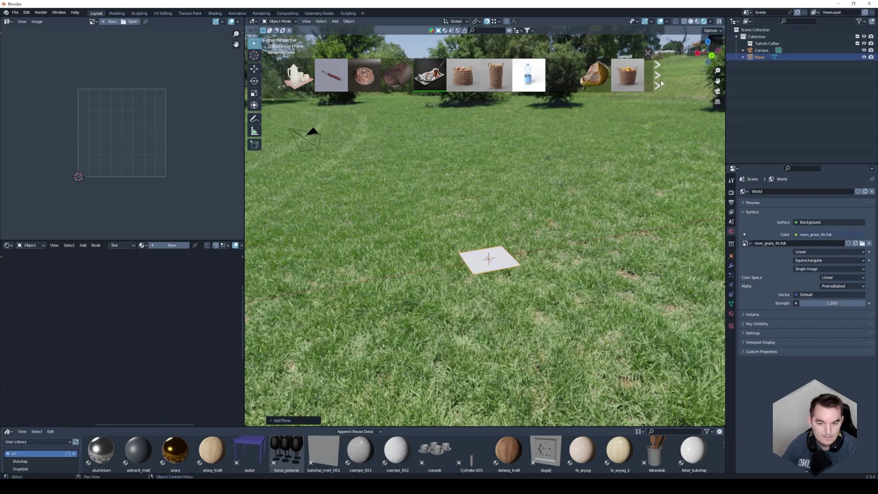
{"action": "left_click", "coordinate": [690, 21]}
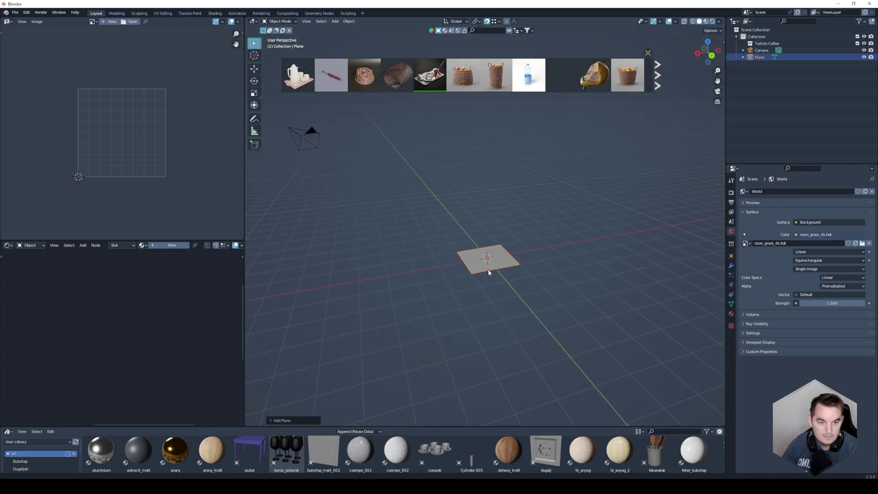
{"action": "scroll", "coordinate": [488, 269], "scroll_direction": "up", "scroll_amount": 2}
- Purge the 143 unused data-blocks, then purge the remaining orphans recursively
{"action": "left_click", "coordinate": [15, 12]}
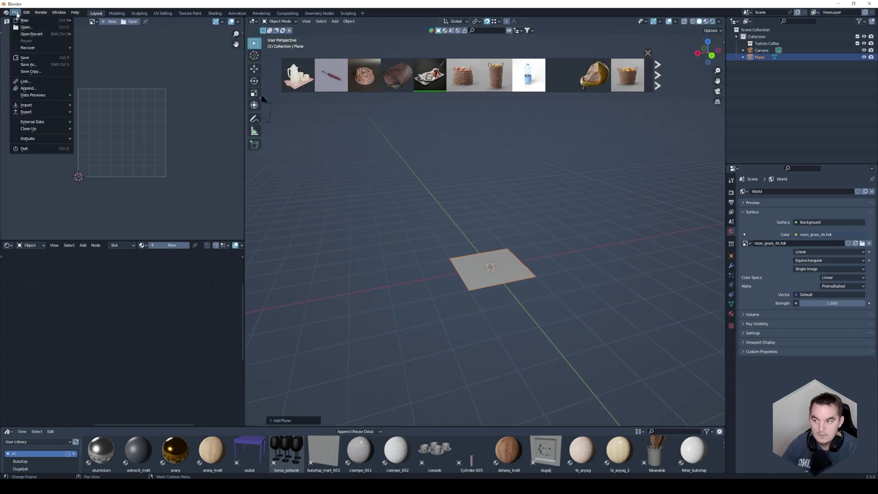
{"action": "mouse_move", "coordinate": [29, 129]}
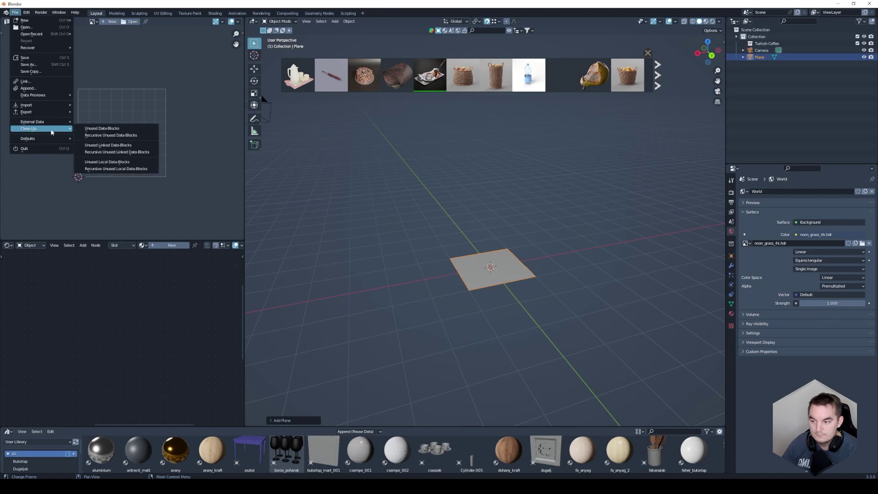
{"action": "left_click", "coordinate": [85, 130]}
{"action": "left_click", "coordinate": [87, 128]}
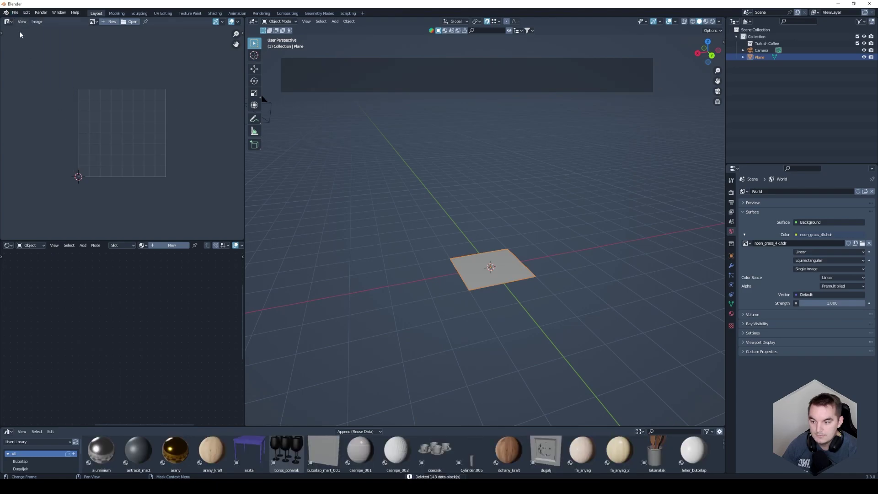
{"action": "left_click", "coordinate": [16, 13]}
{"action": "mouse_move", "coordinate": [37, 128]}
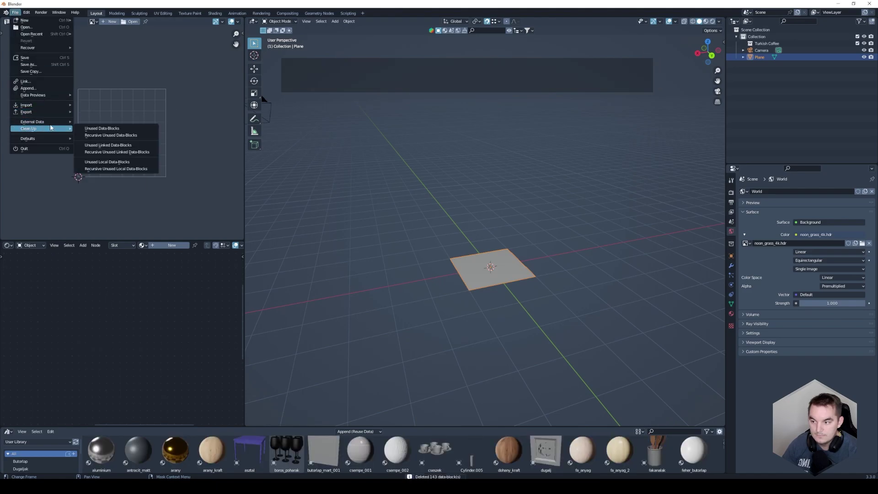
{"action": "left_click", "coordinate": [89, 149]}
{"action": "left_click", "coordinate": [15, 13]}
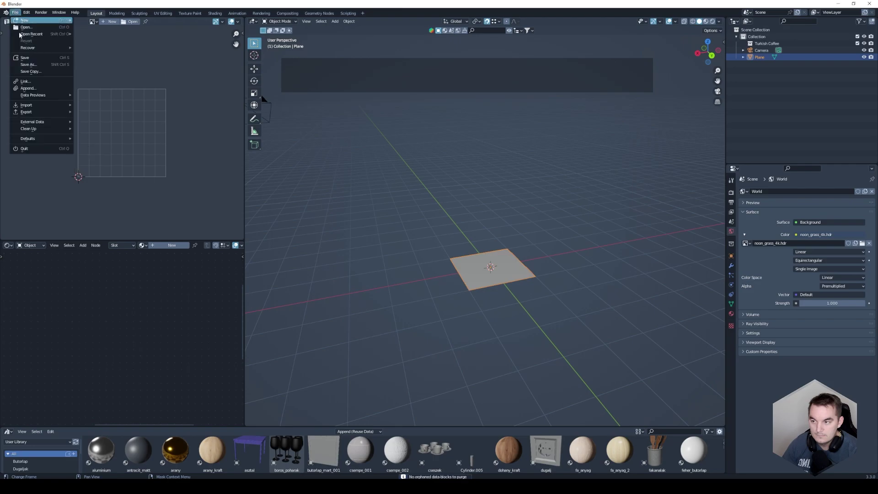
{"action": "left_click", "coordinate": [36, 125]}
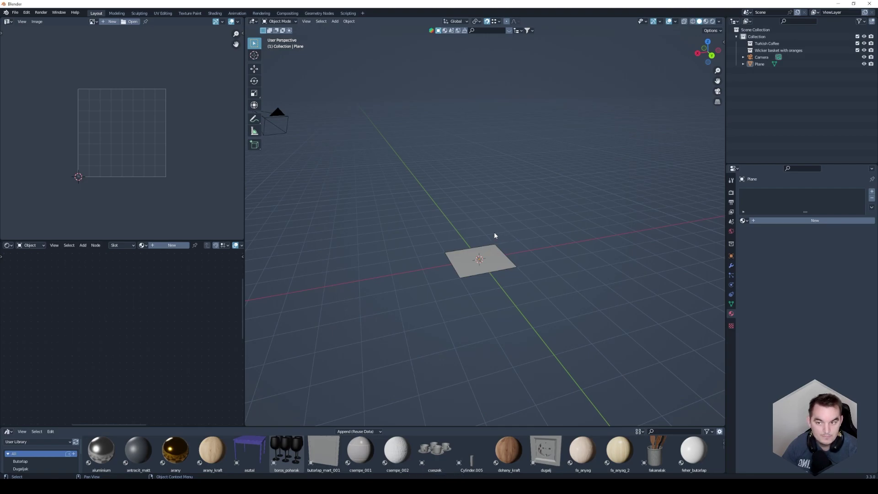
- Narrow the left editors and save the plane-and-camera scene as the startup file
{"action": "left_click_drag", "start_coordinate": [244, 183], "coordinate": [172, 183]}
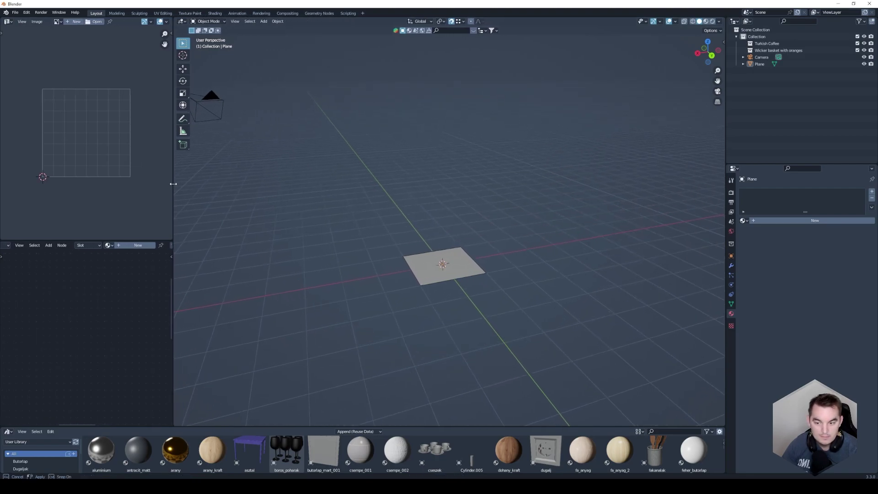
{"action": "middle_click_drag", "start_coordinate": [392, 265], "coordinate": [398, 262]}
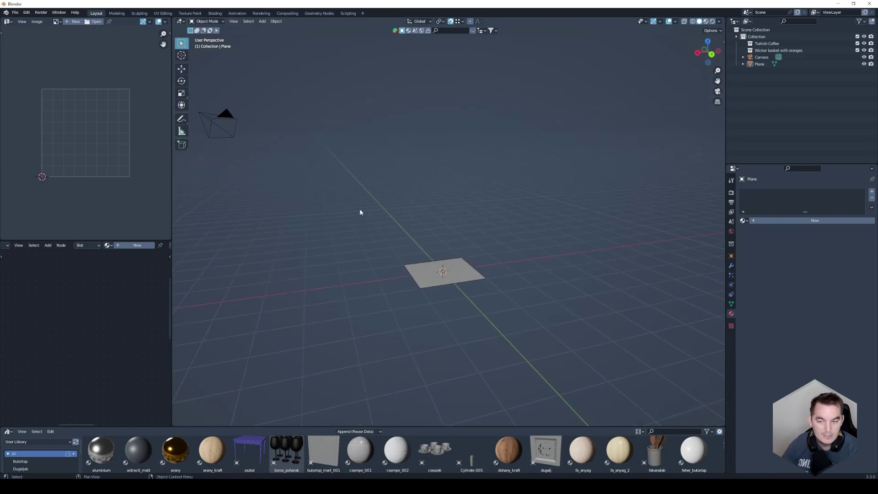
{"action": "left_click", "coordinate": [15, 12]}
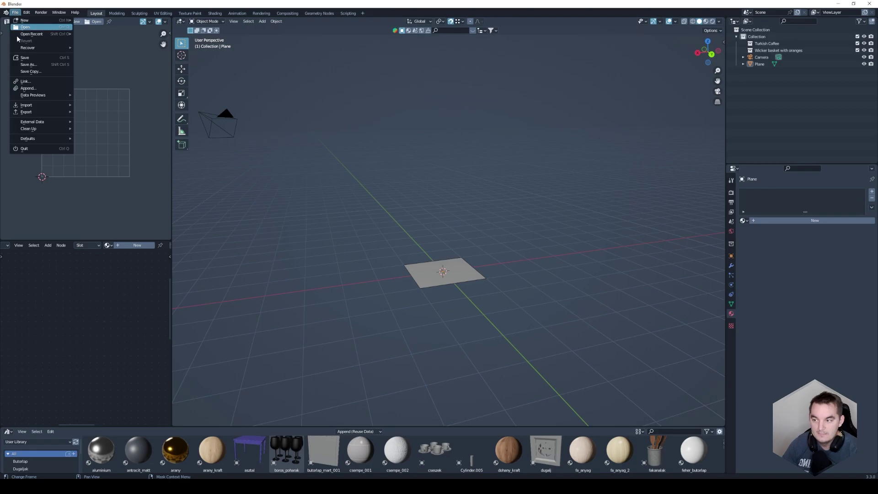
{"action": "mouse_move", "coordinate": [29, 138]}
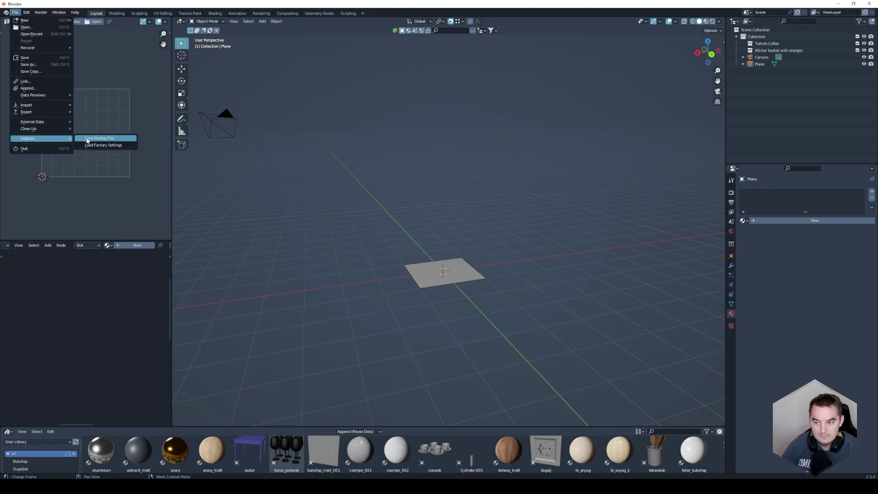
{"action": "left_click", "coordinate": [89, 139]}
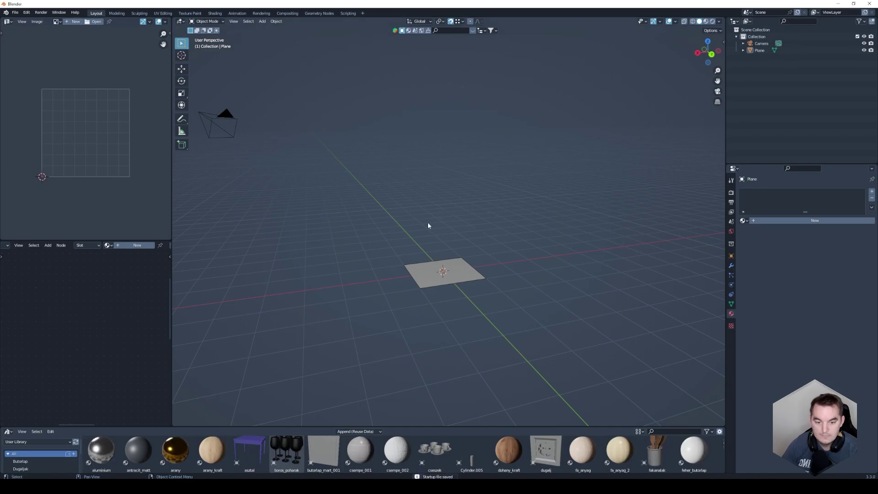
{"action": "scroll", "coordinate": [427, 225], "scroll_direction": "down", "scroll_amount": 1}
{"action": "scroll", "coordinate": [430, 226], "scroll_direction": "down", "scroll_amount": 1}
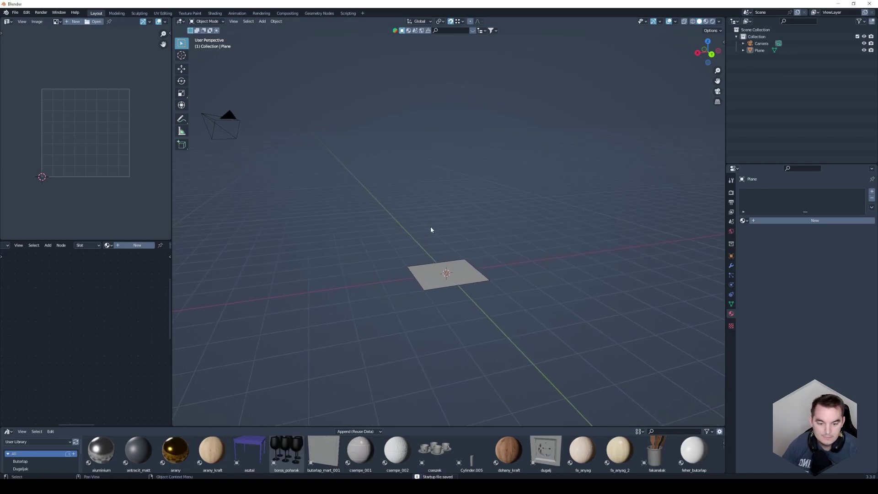
- Close Blender with Don't Save, relaunch it and dismiss the splash screen
{"action": "left_click", "coordinate": [868, 4]}
{"action": "left_click", "coordinate": [452, 256]}
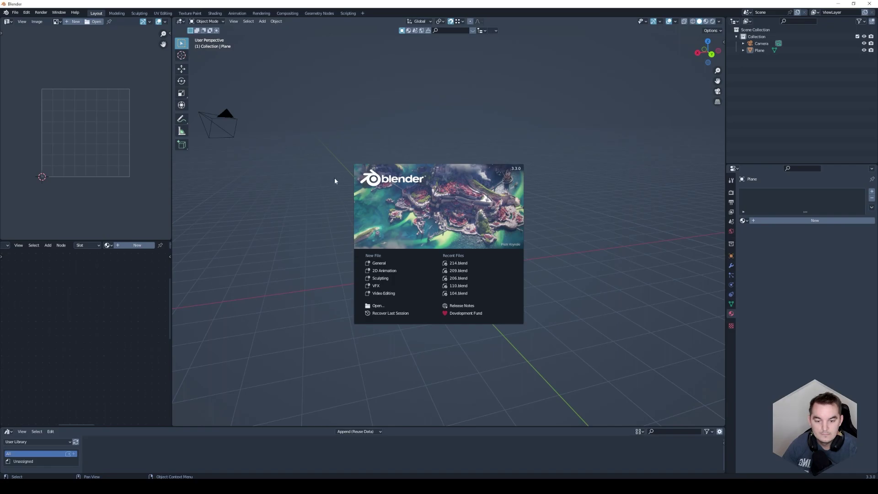
{"action": "left_click", "coordinate": [493, 153]}
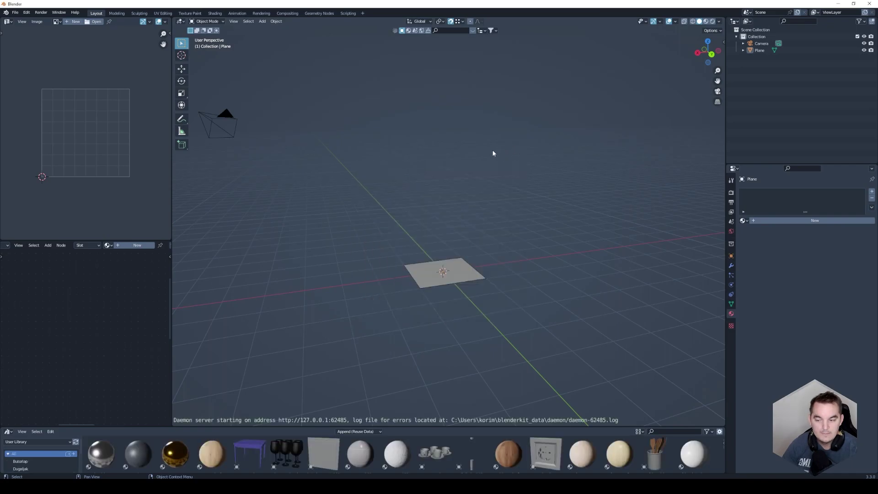
{"action": "mouse_move", "coordinate": [468, 229]}
{"action": "middle_mouse_down"}
{"action": "mouse_move", "coordinate": [445, 274]}
{"action": "mouse_move", "coordinate": [461, 274]}
{"action": "middle_mouse_up"}
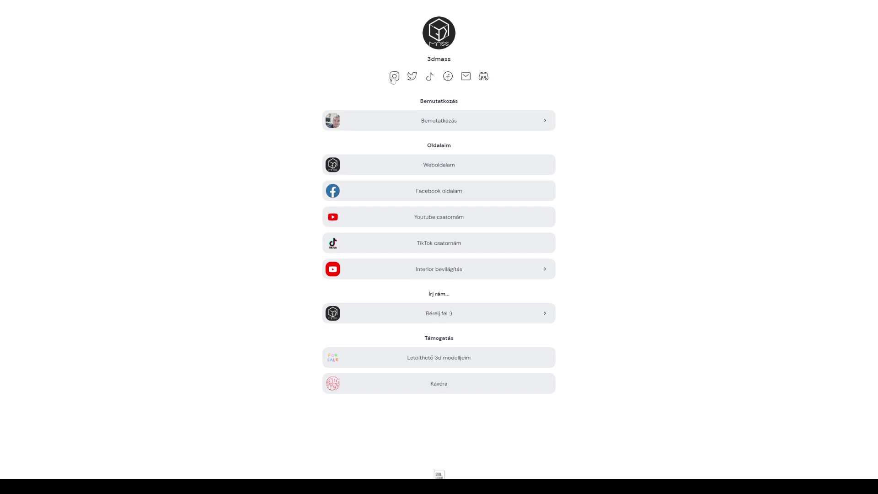
- Expand and collapse Bemutatkozás on the bio.link page, then open Weboldalam
{"action": "left_click", "coordinate": [425, 123]}
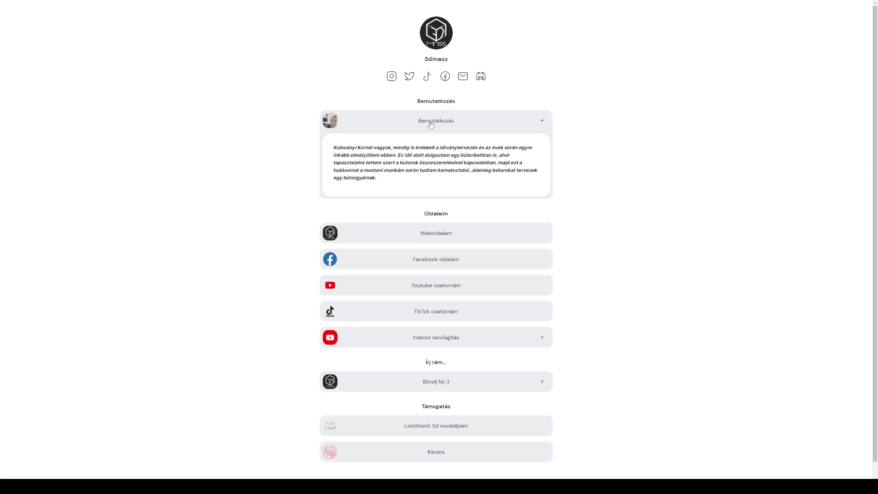
{"action": "left_click", "coordinate": [430, 124]}
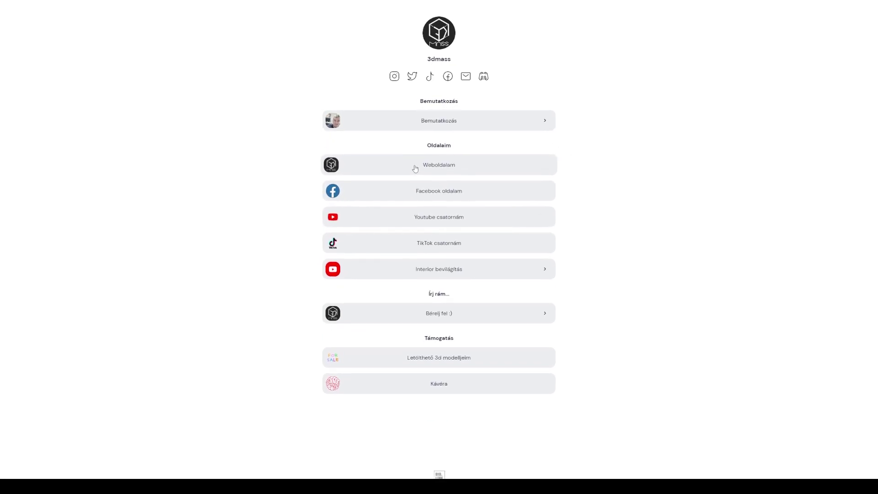
{"action": "left_click", "coordinate": [415, 168]}
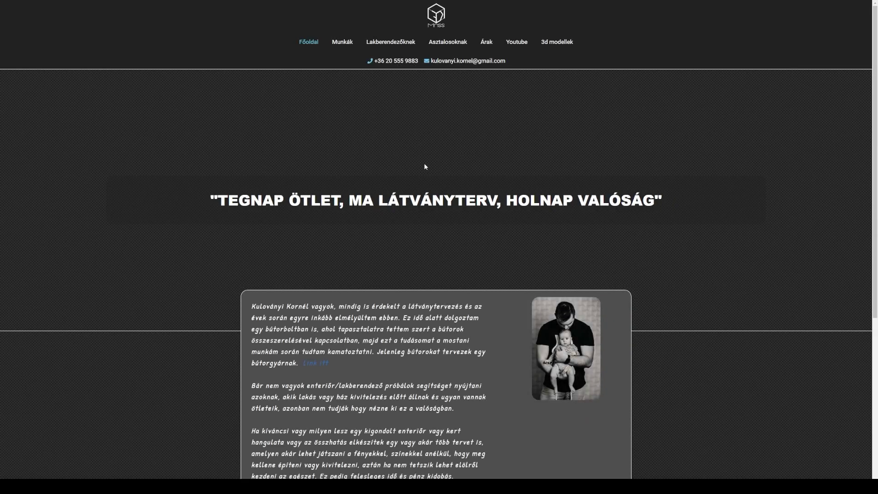
- Scroll down through the website's PÁR MUNKÁM render gallery and back up
{"action": "scroll", "coordinate": [519, 207], "scroll_direction": "down", "scroll_amount": 2}
{"action": "scroll", "coordinate": [518, 204], "scroll_direction": "down", "scroll_amount": 3}
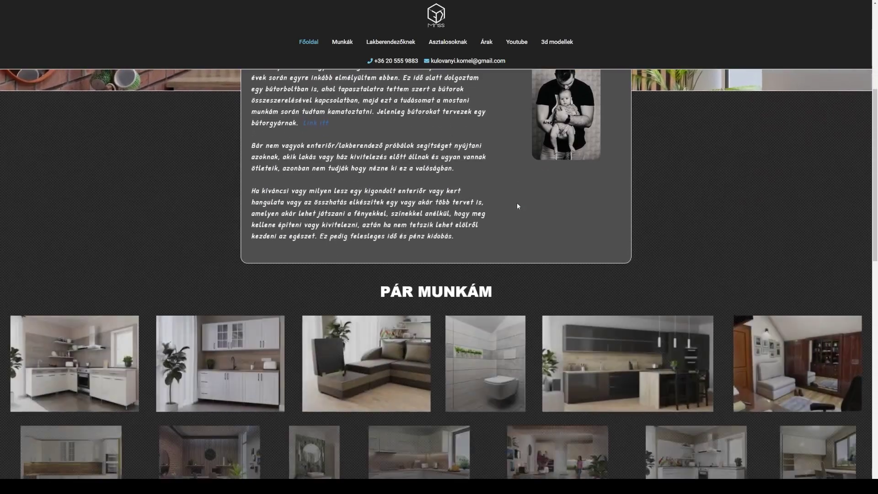
{"action": "scroll", "coordinate": [516, 204], "scroll_direction": "down", "scroll_amount": 3}
{"action": "scroll", "coordinate": [515, 207], "scroll_direction": "down", "scroll_amount": 2}
{"action": "scroll", "coordinate": [513, 209], "scroll_direction": "down", "scroll_amount": 3}
{"action": "scroll", "coordinate": [512, 210], "scroll_direction": "down", "scroll_amount": 4}
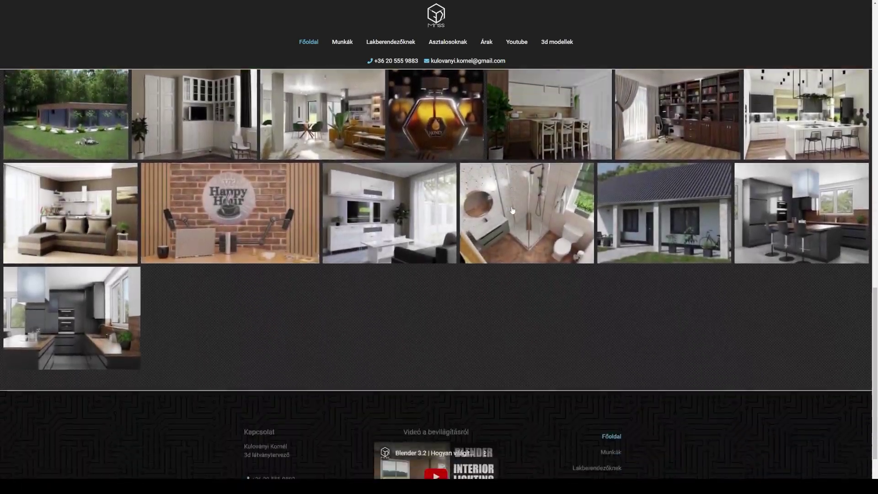
{"action": "scroll", "coordinate": [513, 208], "scroll_direction": "up", "scroll_amount": 3}
{"action": "scroll", "coordinate": [512, 207], "scroll_direction": "up", "scroll_amount": 3}
{"action": "scroll", "coordinate": [512, 207], "scroll_direction": "up", "scroll_amount": 3}
{"action": "scroll", "coordinate": [511, 207], "scroll_direction": "up", "scroll_amount": 2}
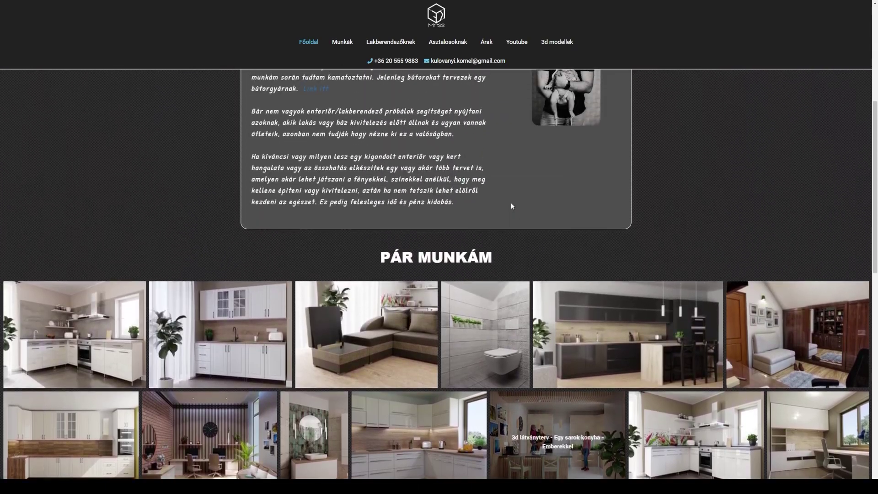
{"action": "scroll", "coordinate": [511, 206], "scroll_direction": "up", "scroll_amount": 3}
{"action": "scroll", "coordinate": [511, 207], "scroll_direction": "up", "scroll_amount": 2}
{"action": "scroll", "coordinate": [511, 207], "scroll_direction": "up", "scroll_amount": 2}
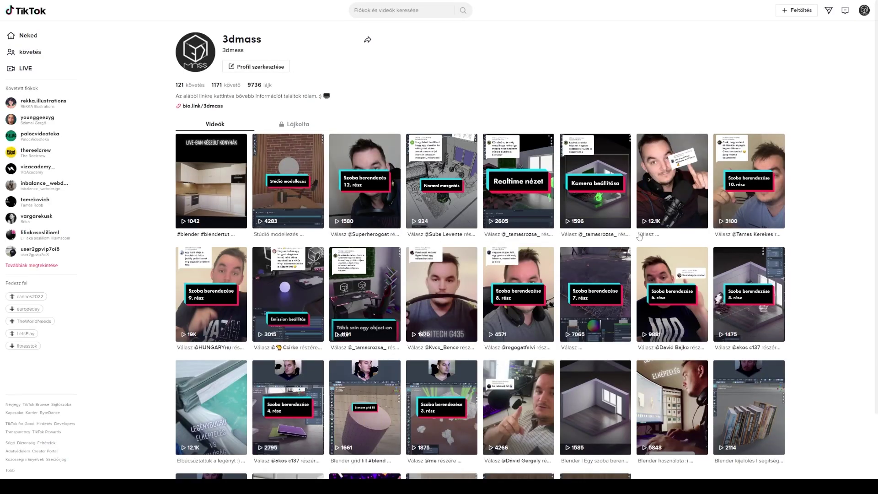
{"action": "scroll", "coordinate": [640, 242], "scroll_direction": "down", "scroll_amount": 3}
{"action": "scroll", "coordinate": [640, 242], "scroll_direction": "up", "scroll_amount": 3}
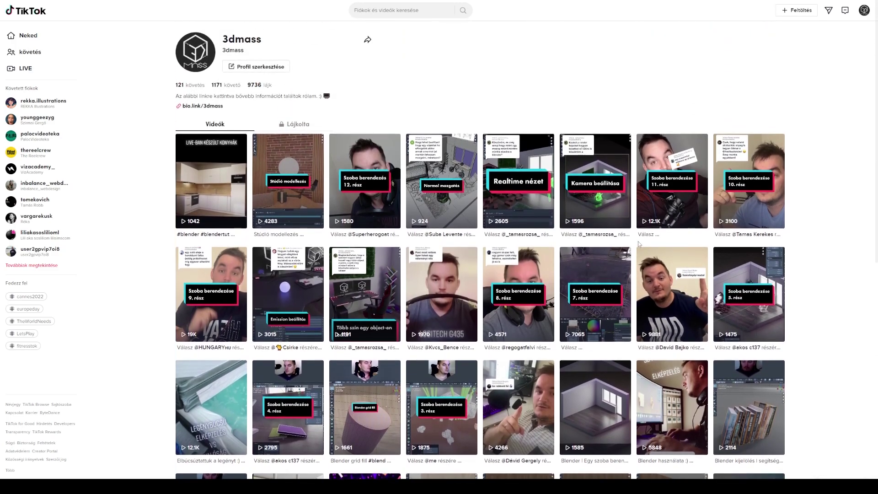
{"action": "mouse_move", "coordinate": [441, 181]}
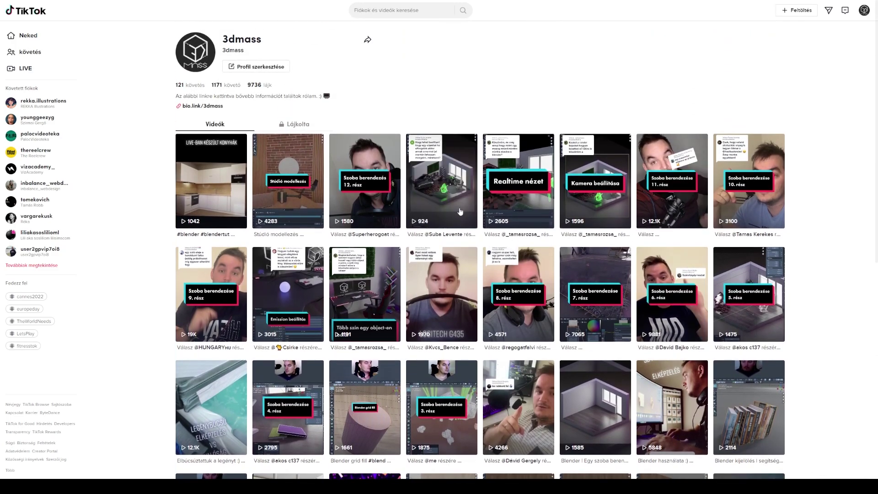
{"action": "scroll", "coordinate": [461, 213], "scroll_direction": "down", "scroll_amount": 3}
{"action": "scroll", "coordinate": [471, 216], "scroll_direction": "up", "scroll_amount": 3}
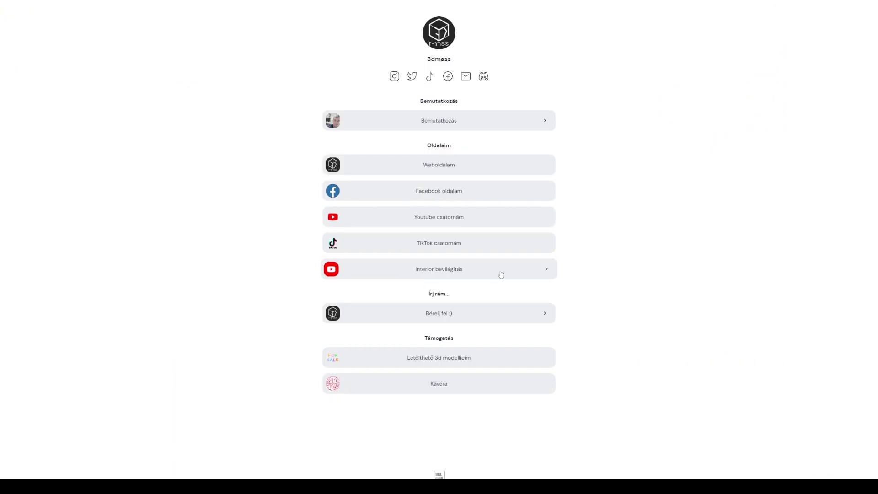
- Expand and collapse the 'Bérelj fel :)' form, then open the 'Letölthető 3d modelljeim' Gumroad store
{"action": "left_click", "coordinate": [476, 310]}
{"action": "scroll", "coordinate": [489, 311], "scroll_direction": "down", "scroll_amount": 3}
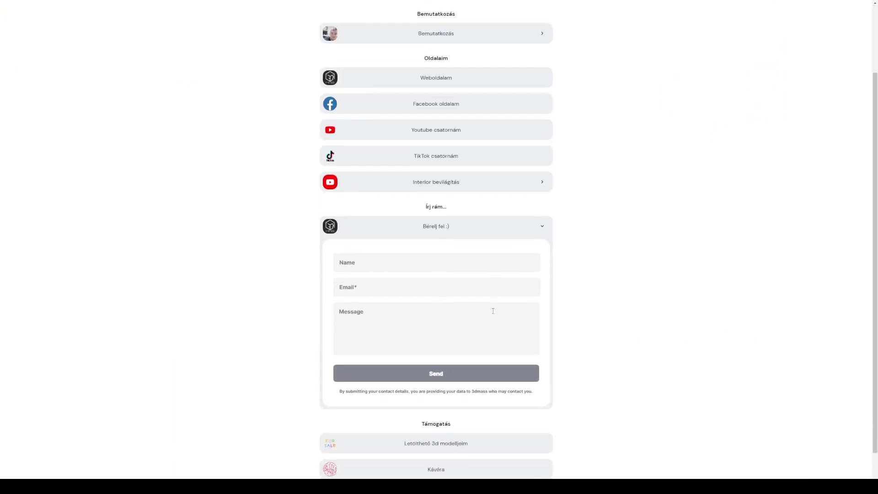
{"action": "left_click", "coordinate": [493, 215]}
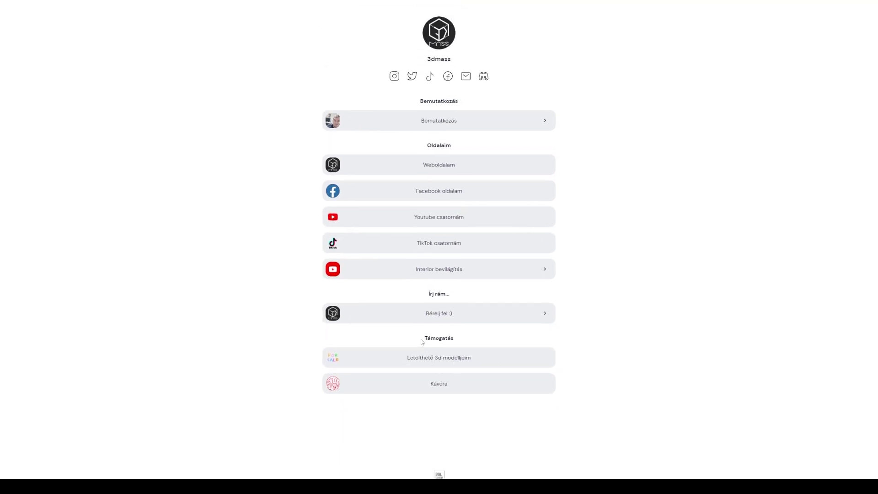
{"action": "left_click", "coordinate": [427, 359]}
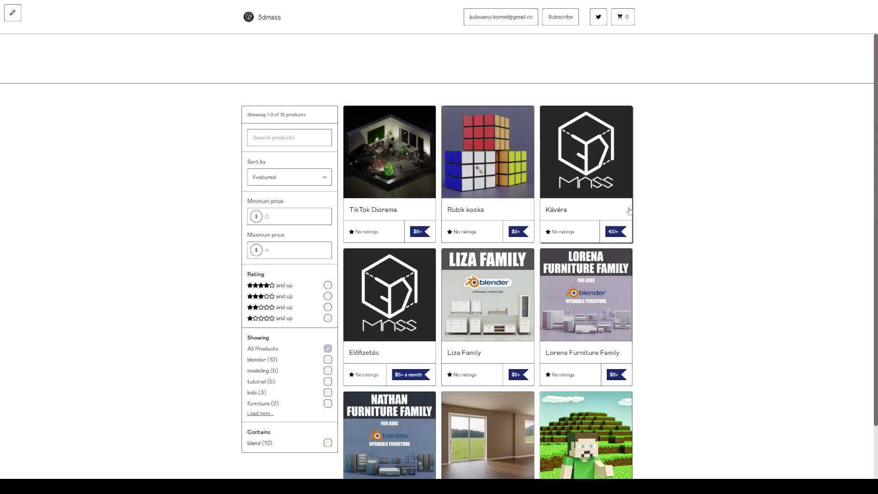
{"action": "scroll", "coordinate": [590, 233], "scroll_direction": "down", "scroll_amount": 2}
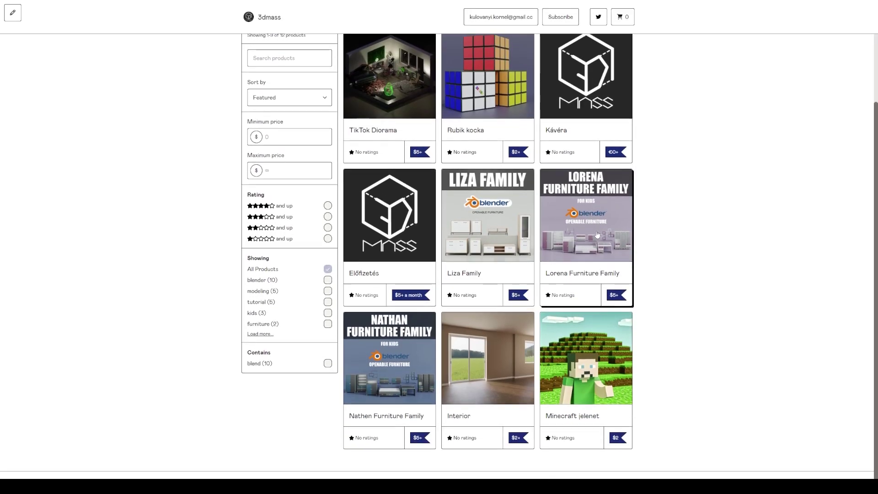
{"action": "scroll", "coordinate": [614, 241], "scroll_direction": "down", "scroll_amount": 3}
{"action": "scroll", "coordinate": [614, 241], "scroll_direction": "up", "scroll_amount": 2}
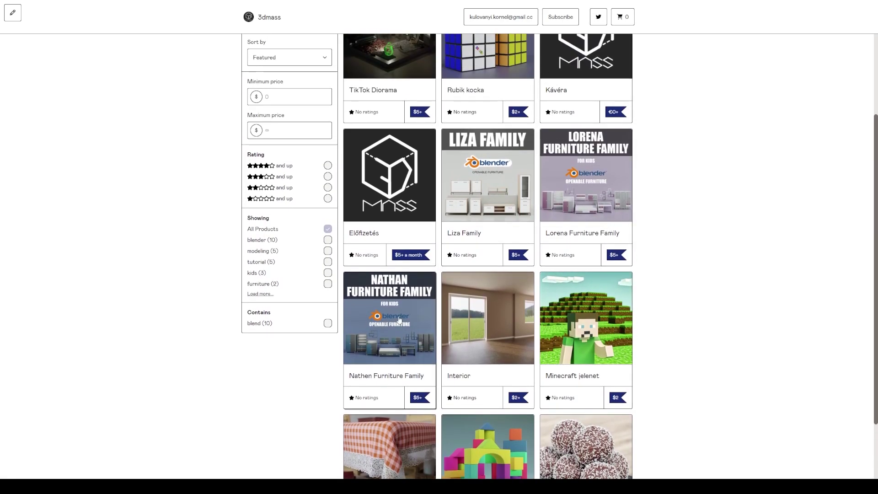
{"action": "scroll", "coordinate": [640, 283], "scroll_direction": "down", "scroll_amount": 2}
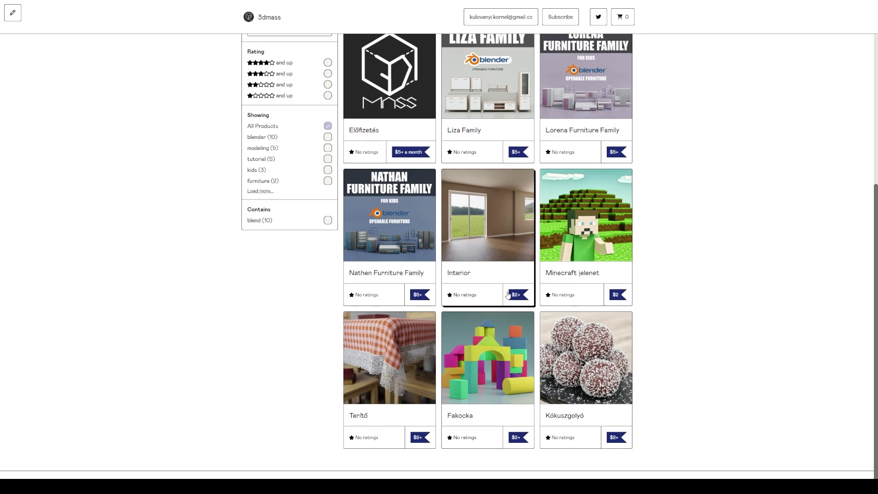
{"action": "scroll", "coordinate": [480, 297], "scroll_direction": "up", "scroll_amount": 5}
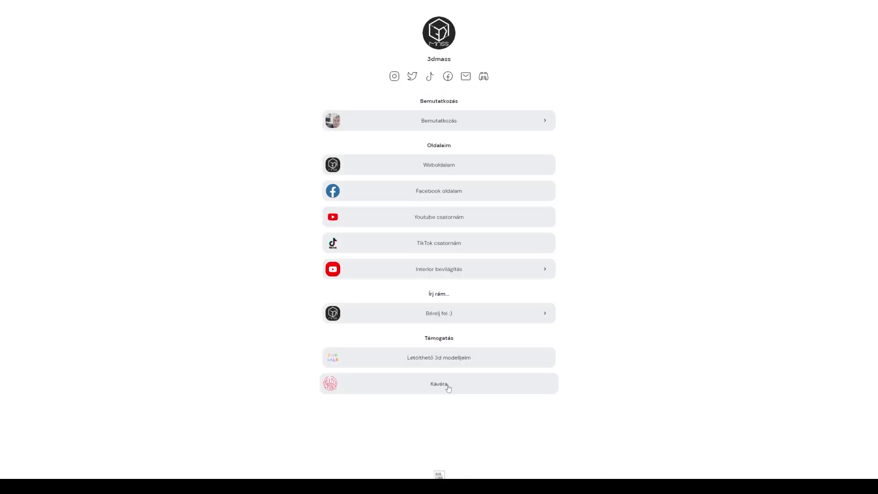